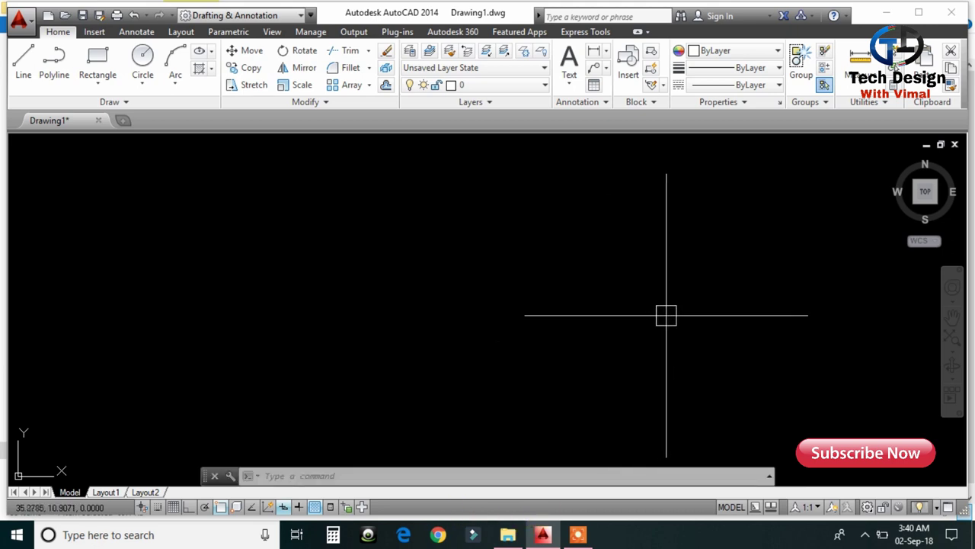
Start attaching an image and browse to Local Disk (E:) > 2d practice drawing > 2D
click(97, 32)
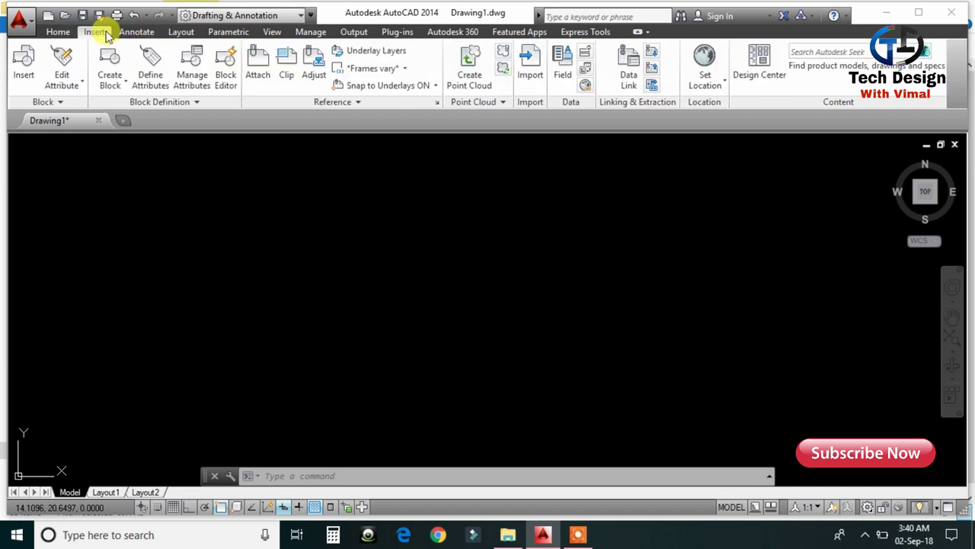
click(263, 55)
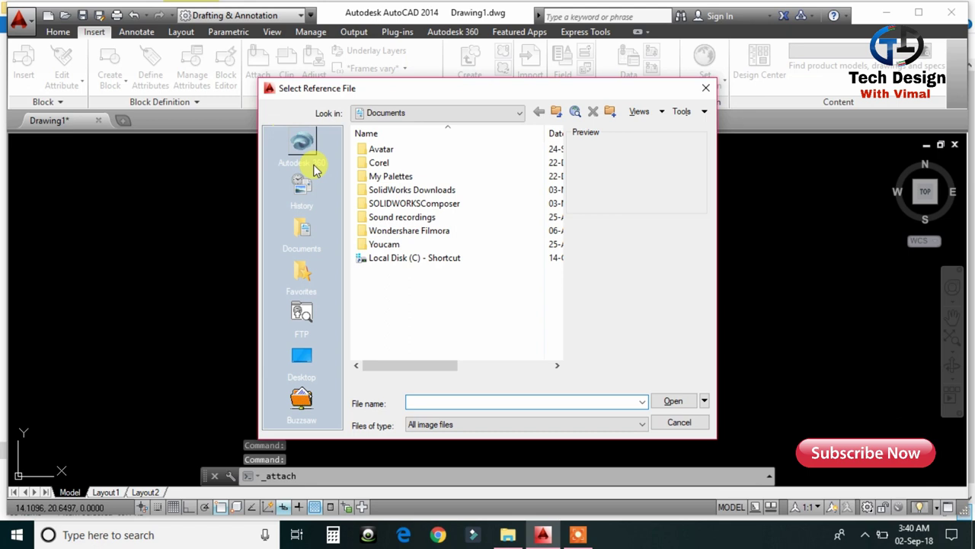
click(428, 114)
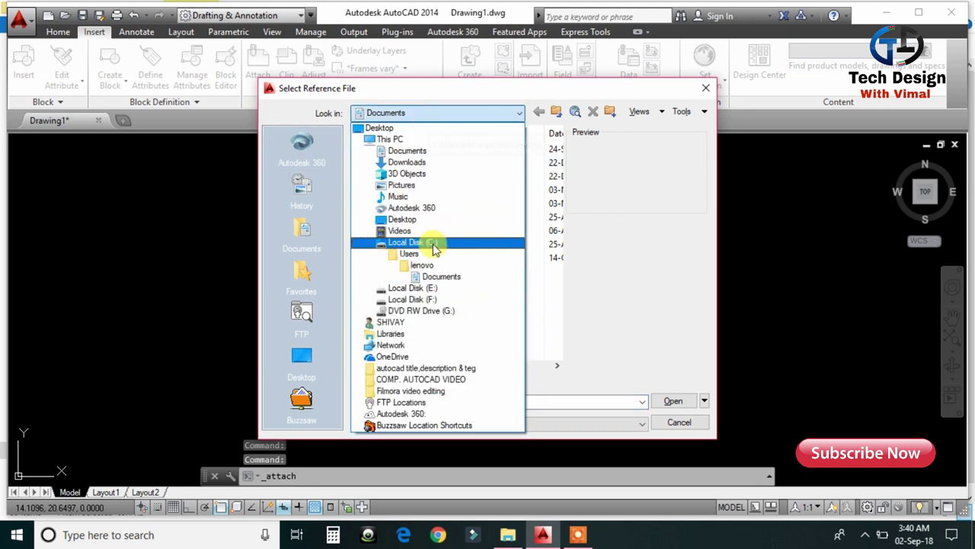
click(439, 290)
double_click(427, 148)
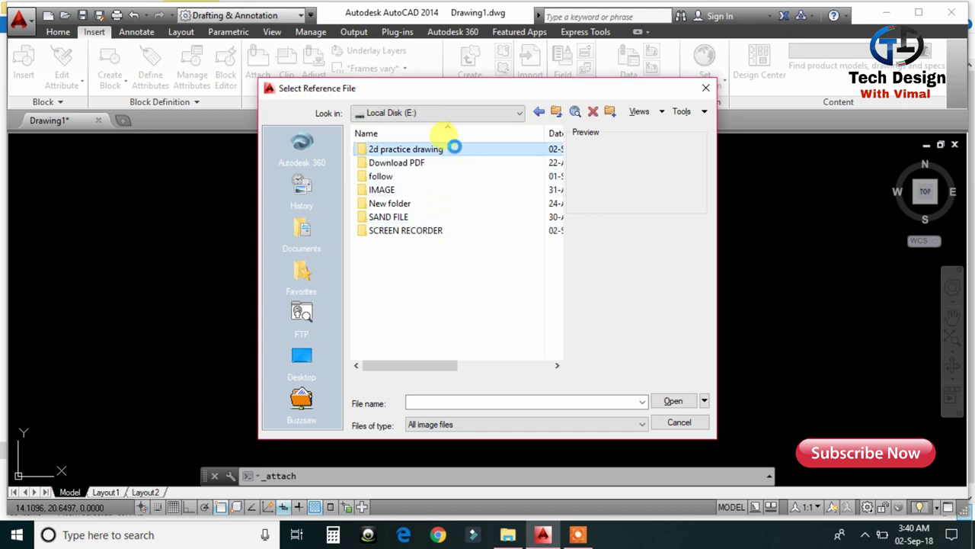
double_click(411, 151)
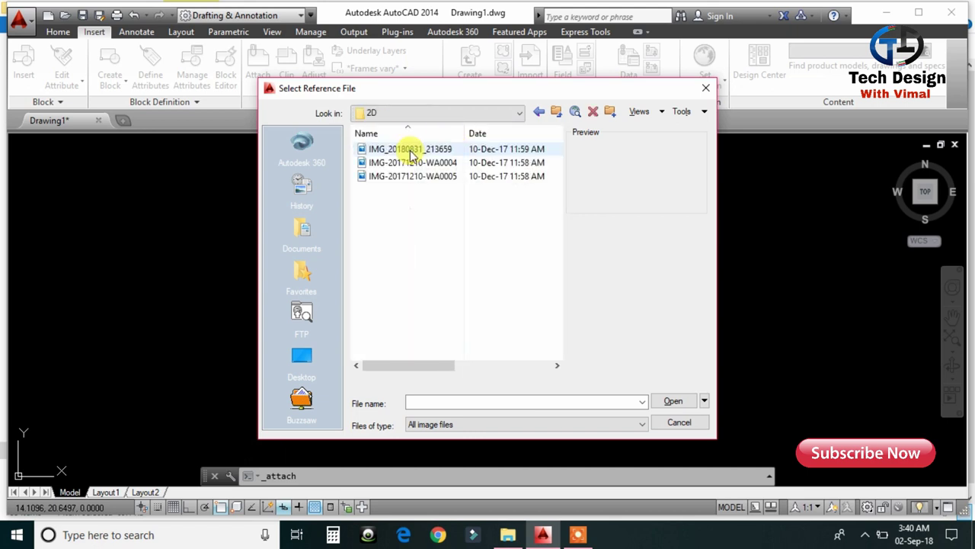
Select IMG_20180831_213659 and open it in the Attach Image dialog
click(410, 150)
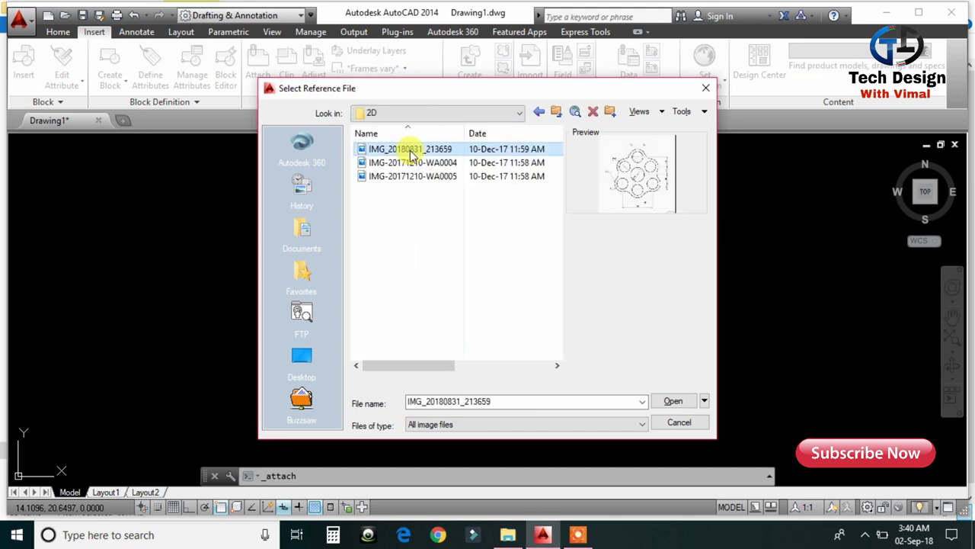
click(633, 402)
click(642, 404)
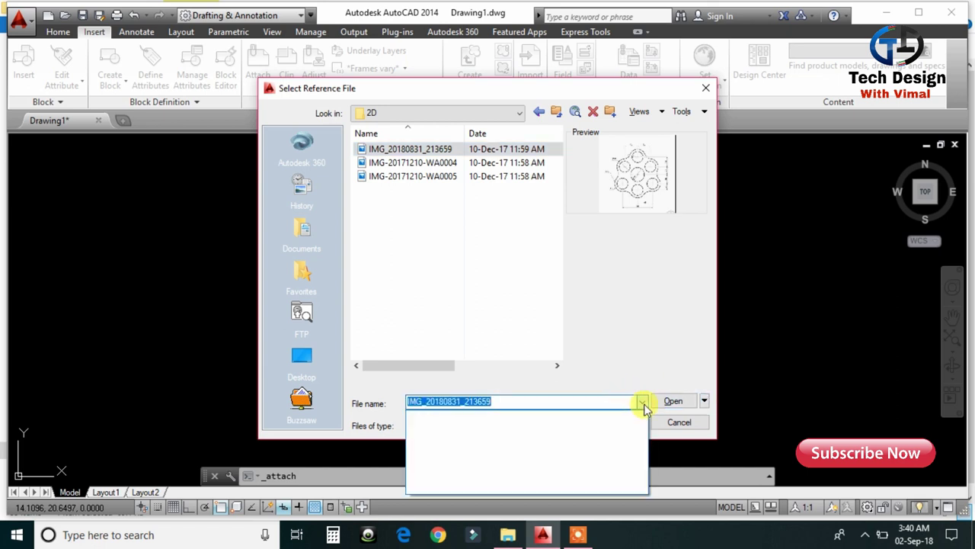
click(672, 403)
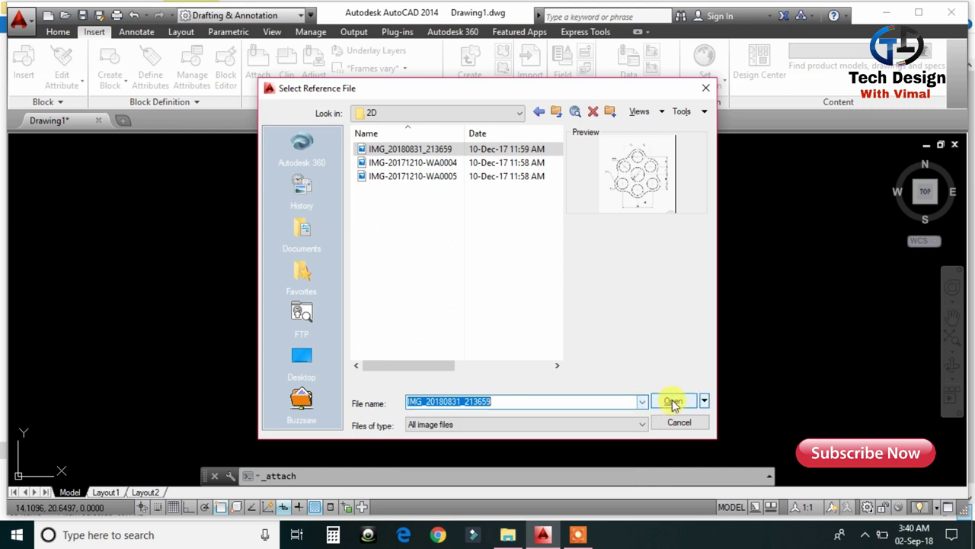
click(674, 402)
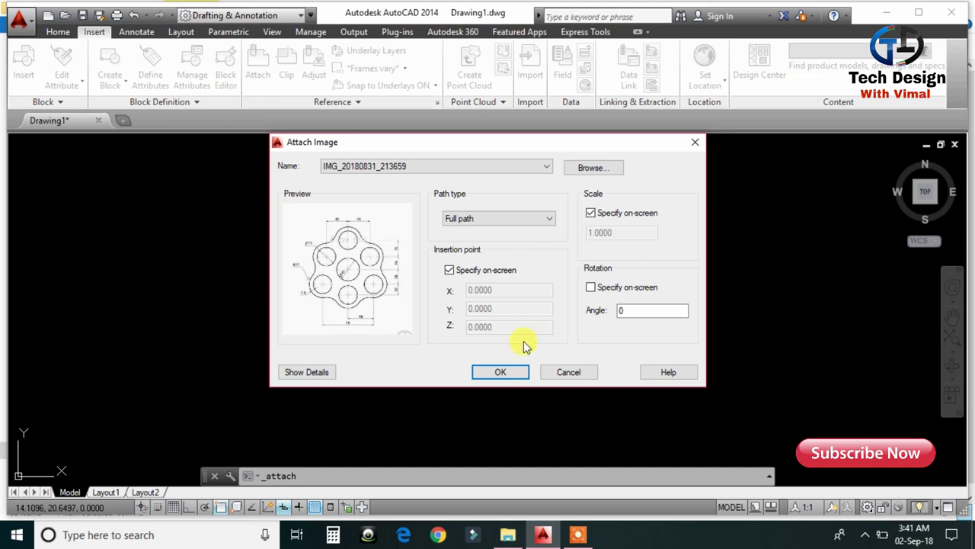
Insert the reference picture at a picked point with scale 1
click(501, 372)
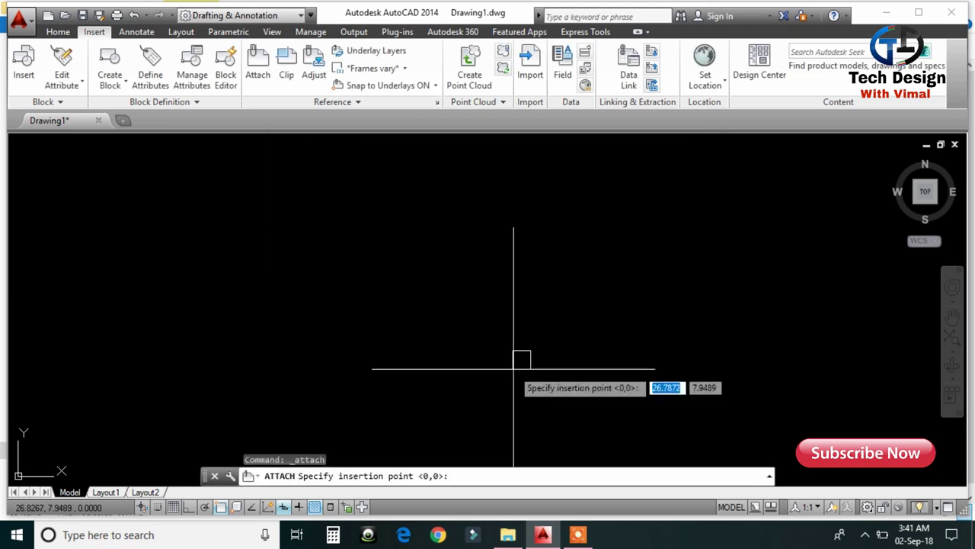
click(563, 400)
click(747, 263)
Grip-stretch the picture's top-right corner to enlarge it and frame it in view
click(724, 301)
click(630, 234)
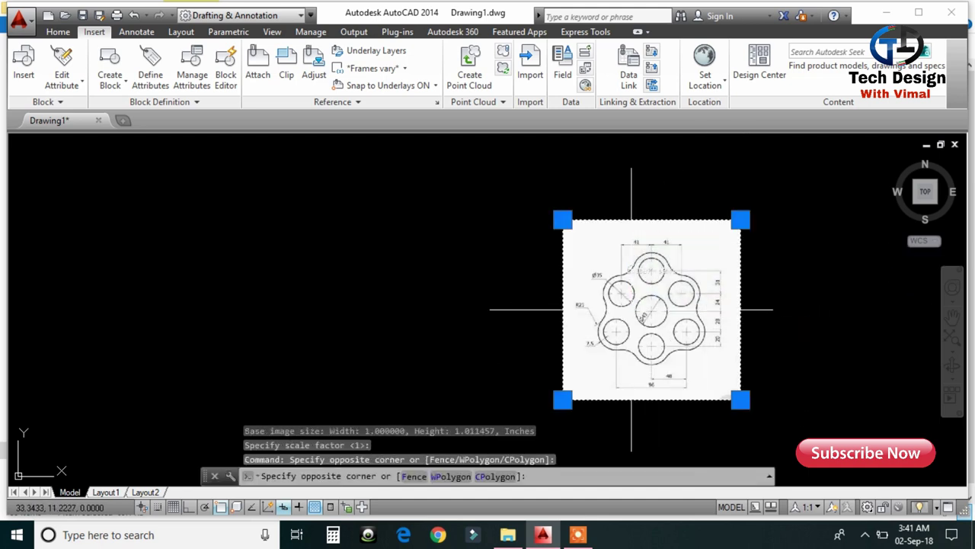
click(740, 219)
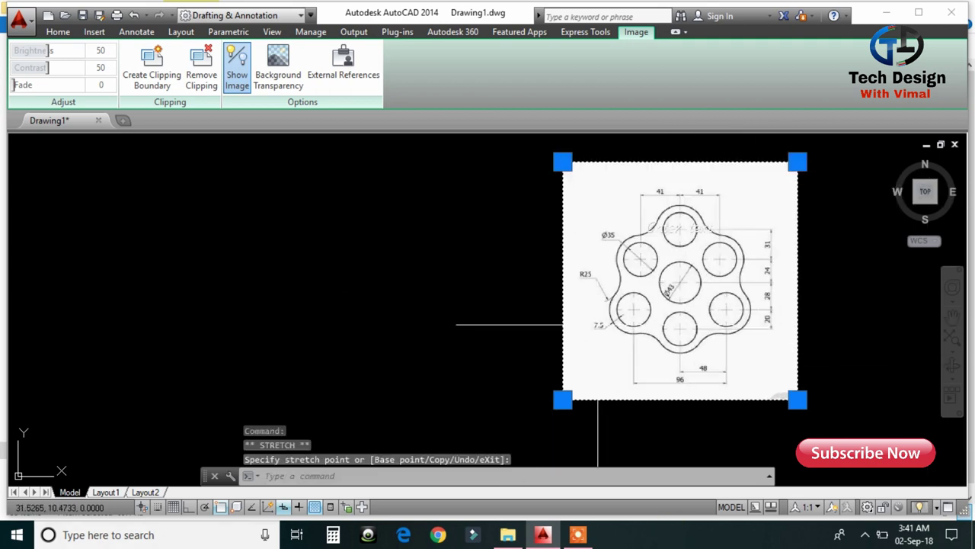
click(653, 234)
scroll(666, 231, up, 2)
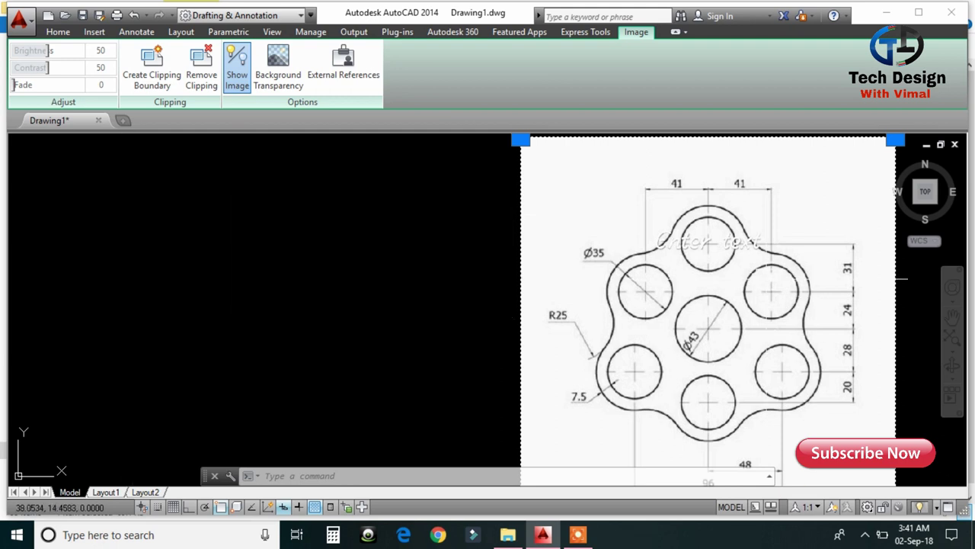
middle_drag(636, 411, 647, 376)
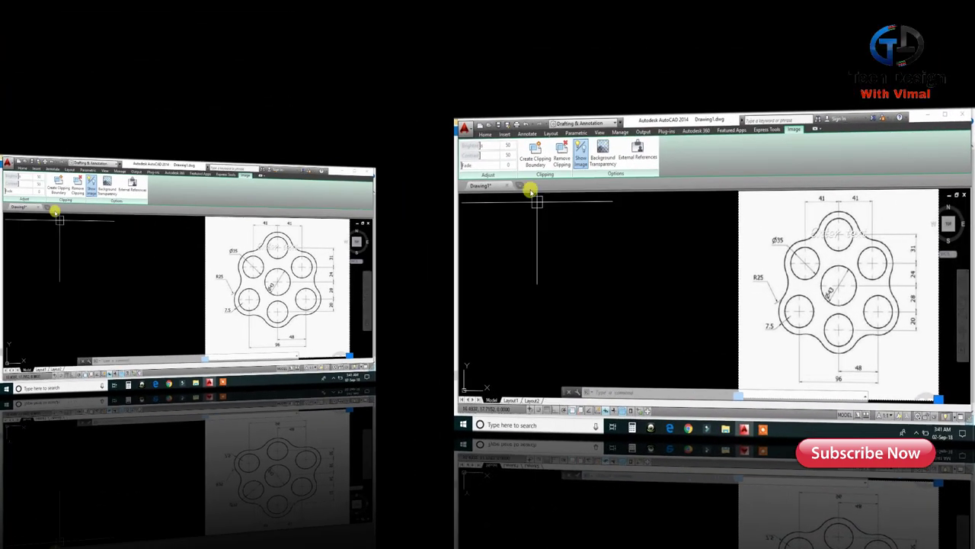
Draw a circle of diameter 43 to the left of the reference picture
click(57, 31)
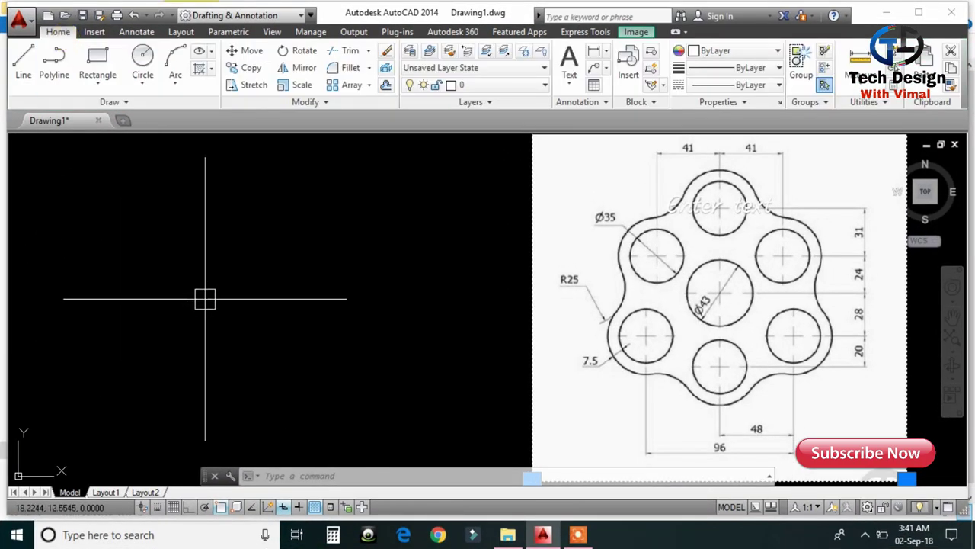
key(Return)
click(244, 314)
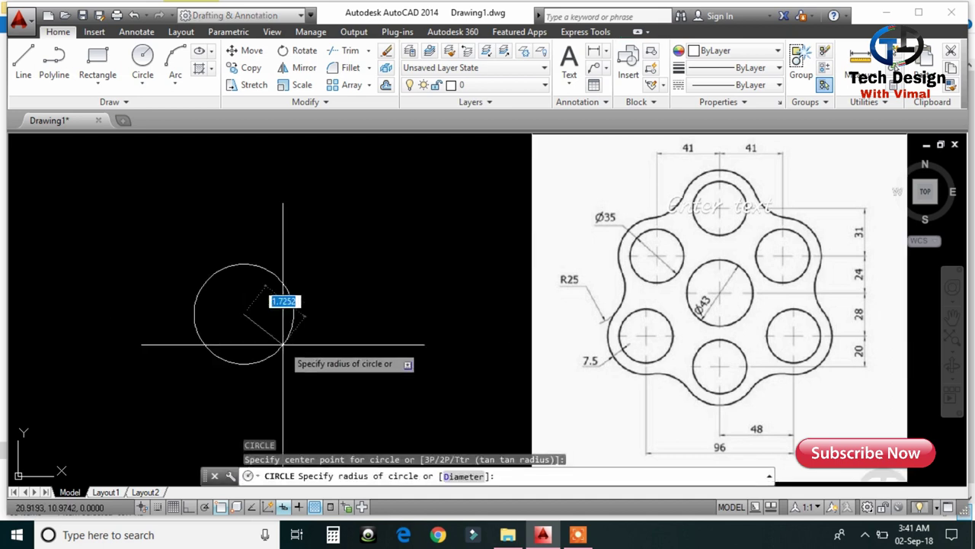
text(d)
key(Return)
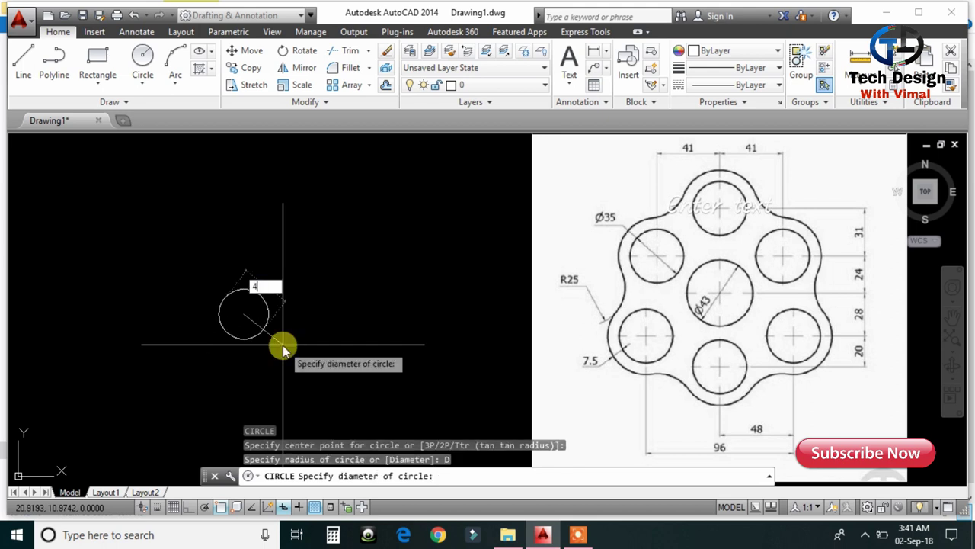
key(Return)
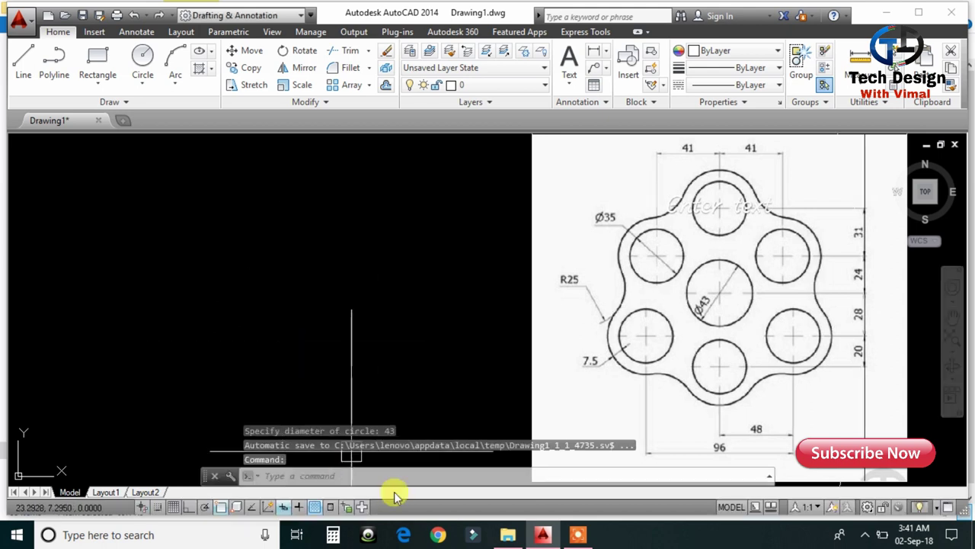
scroll(413, 305, down, 5)
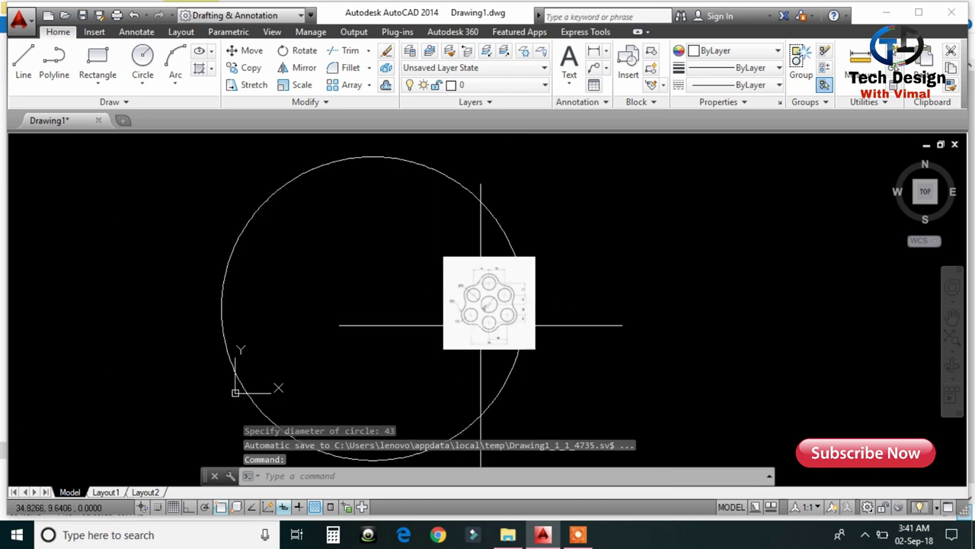
Move the reference picture to the right, clear of the 43 circle
click(423, 335)
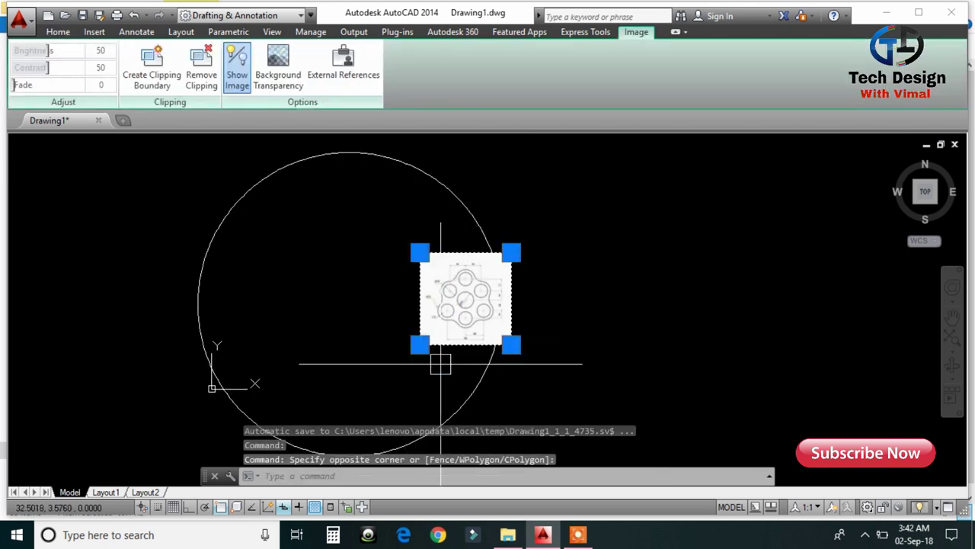
text(M)
key(Return)
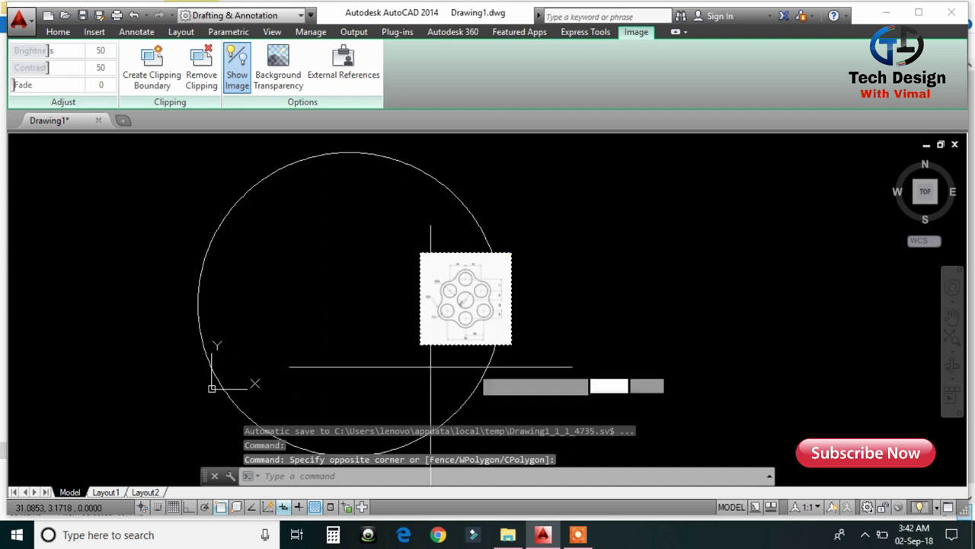
click(483, 371)
click(682, 371)
Enlarge the picture by stretching its top-right corner outward
click(824, 430)
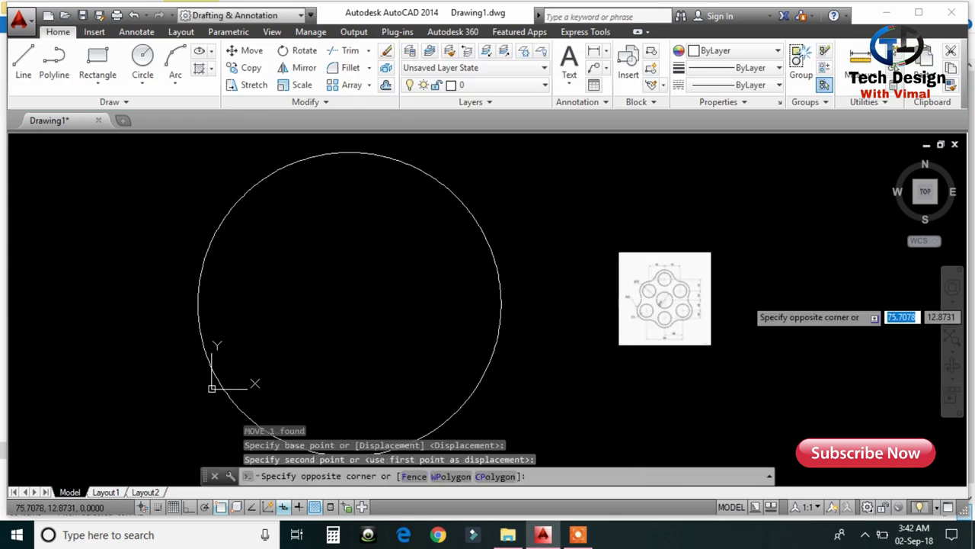
click(678, 328)
click(710, 251)
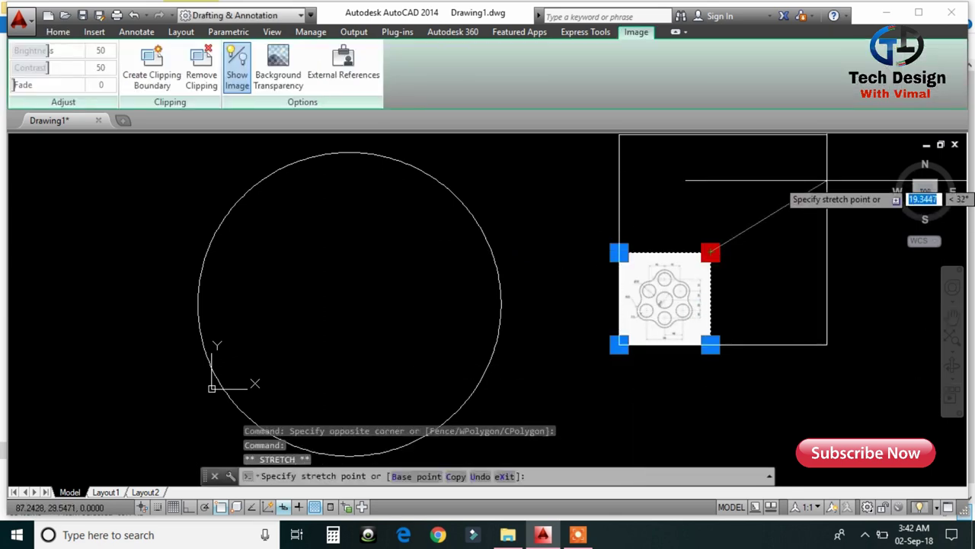
click(826, 138)
scroll(599, 223, down, 2)
middle_drag(599, 229, 610, 268)
Frame both the circle and the picture in view, then start the Line command
scroll(609, 271, up, 2)
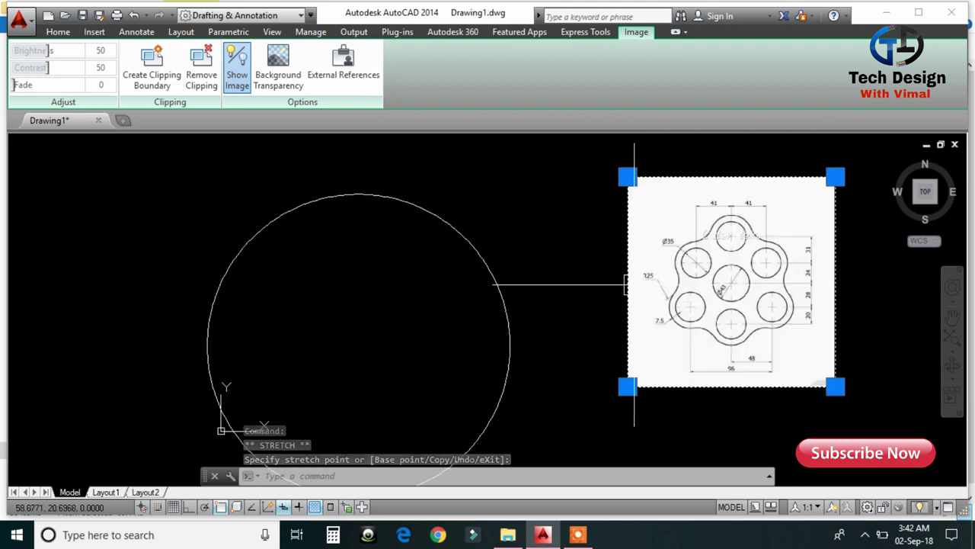
middle_drag(600, 343, 583, 324)
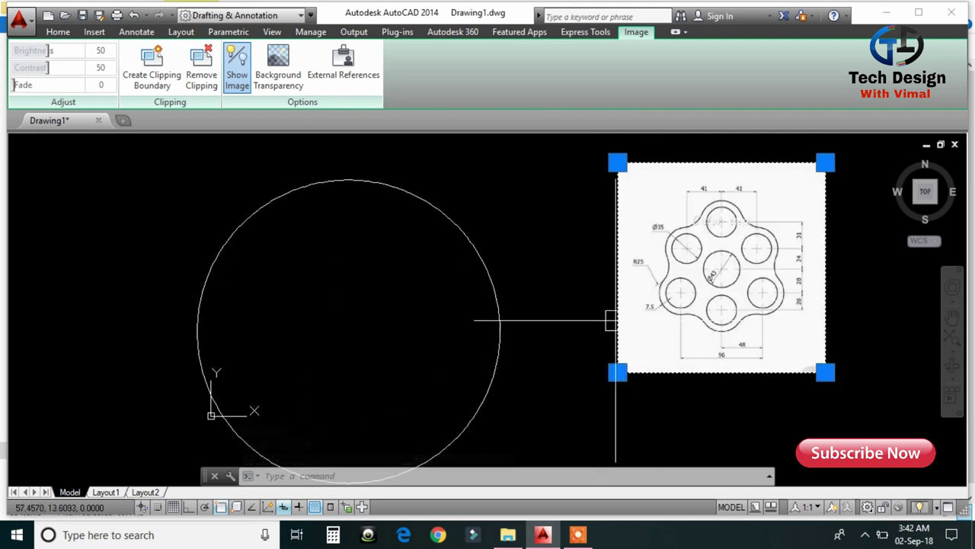
scroll(716, 266, up, 2)
scroll(808, 263, up, 2)
scroll(808, 260, down, 2)
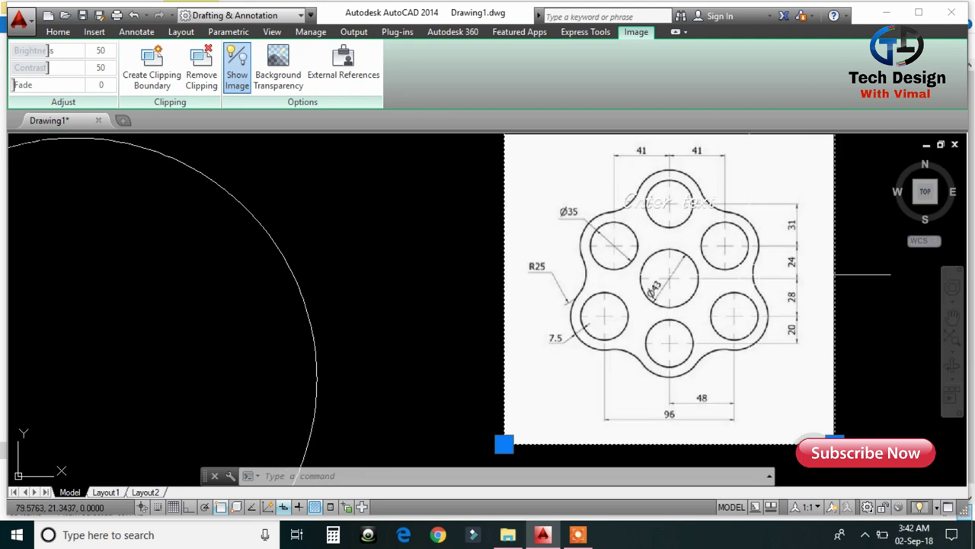
middle_drag(812, 260, 800, 285)
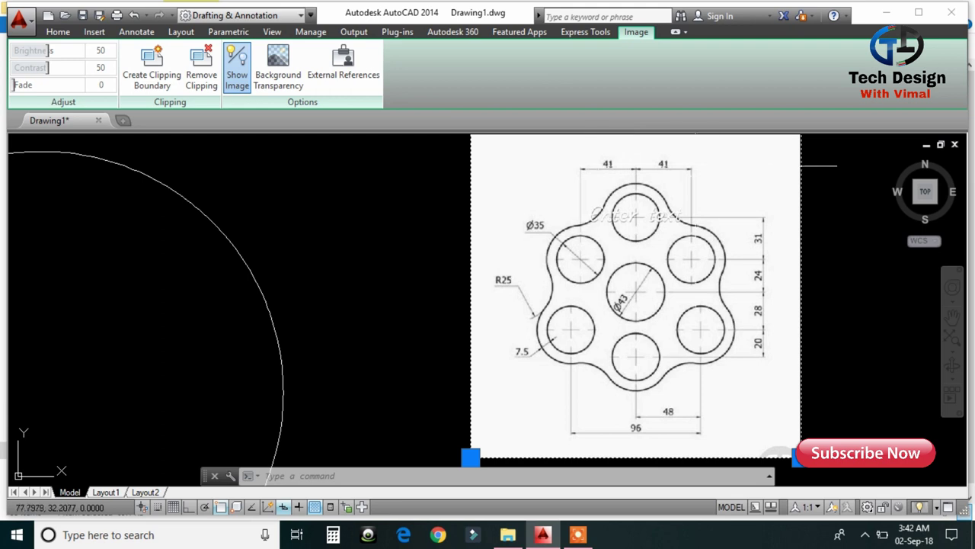
scroll(808, 199, down, 4)
middle_drag(442, 289, 496, 279)
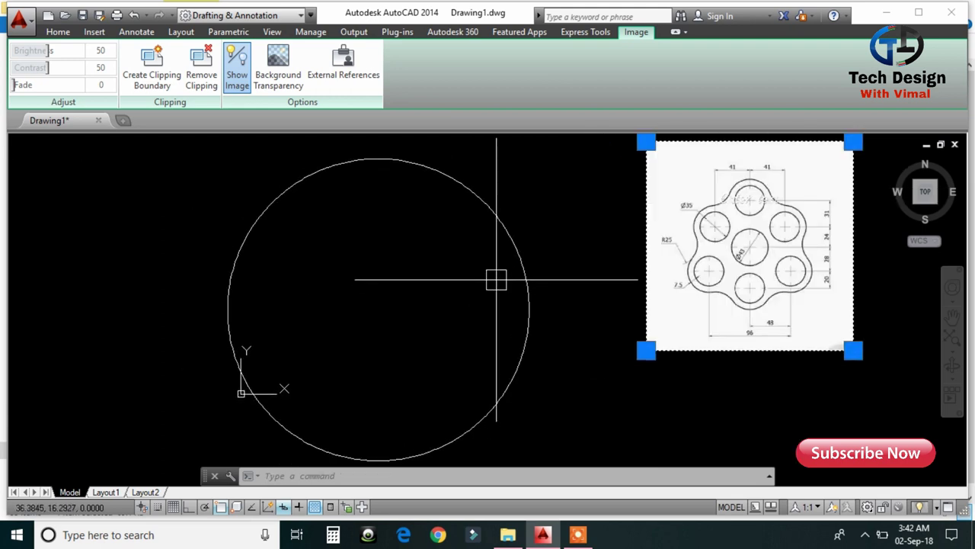
key(Escape)
text(l)
key(Return)
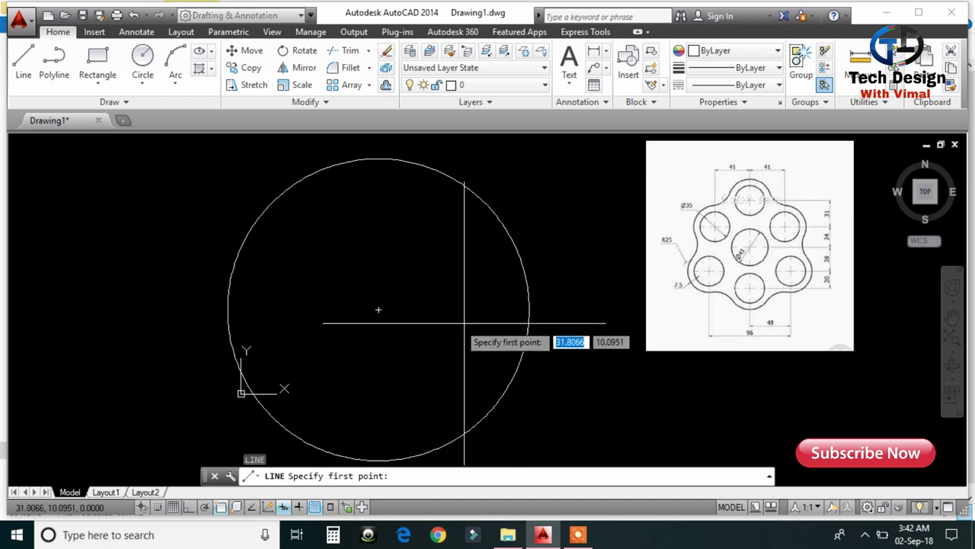
Draw a horizontal line from the circle's centre and shorten it to about 47 long
click(379, 309)
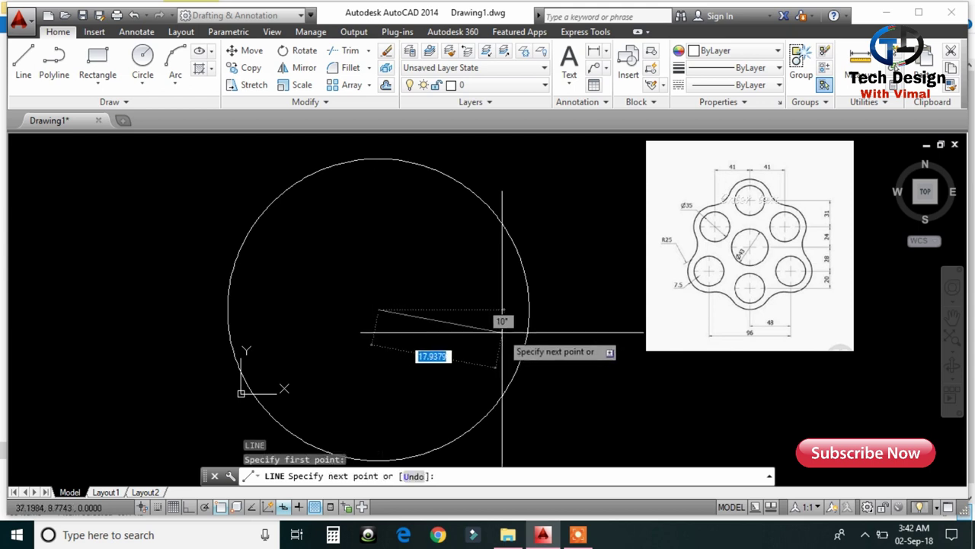
key(F8)
click(593, 310)
key(Escape)
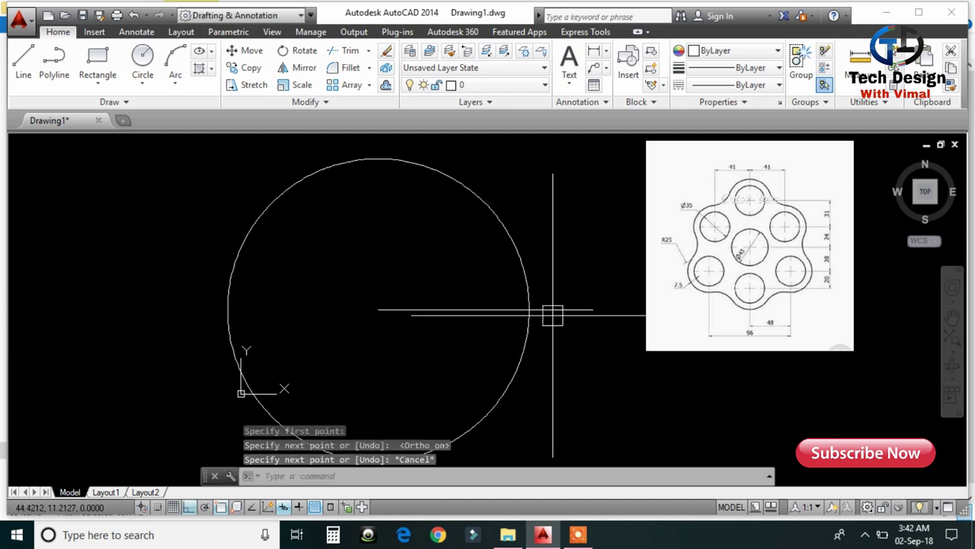
click(553, 311)
middle_drag(337, 363, 427, 360)
click(469, 309)
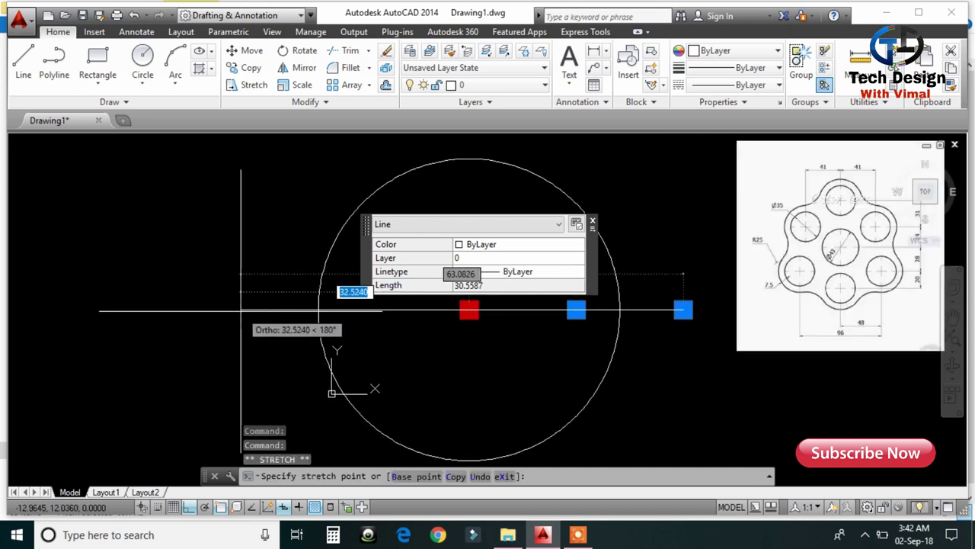
click(241, 310)
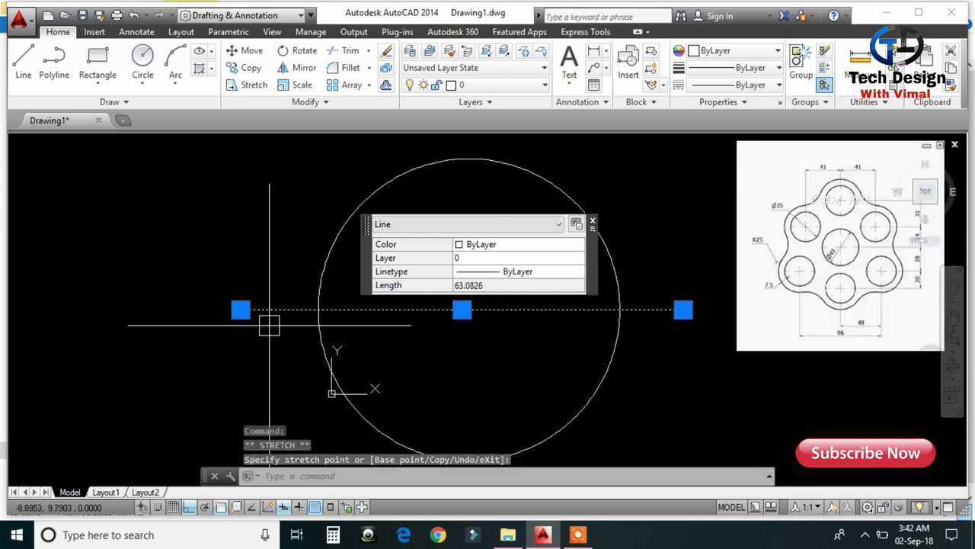
click(240, 309)
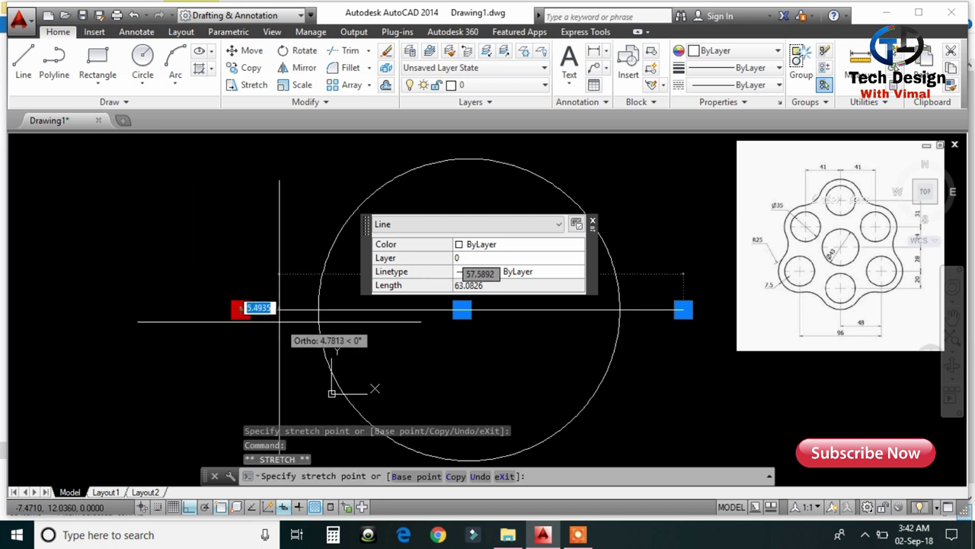
click(350, 310)
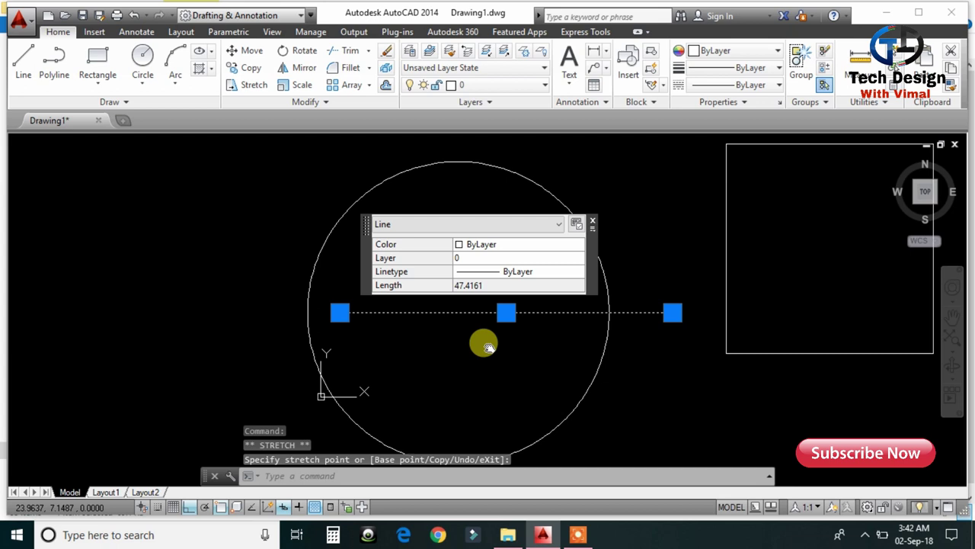
middle_drag(483, 342, 478, 401)
Move the horizontal line so its midpoint sits on the circle centre
click(595, 222)
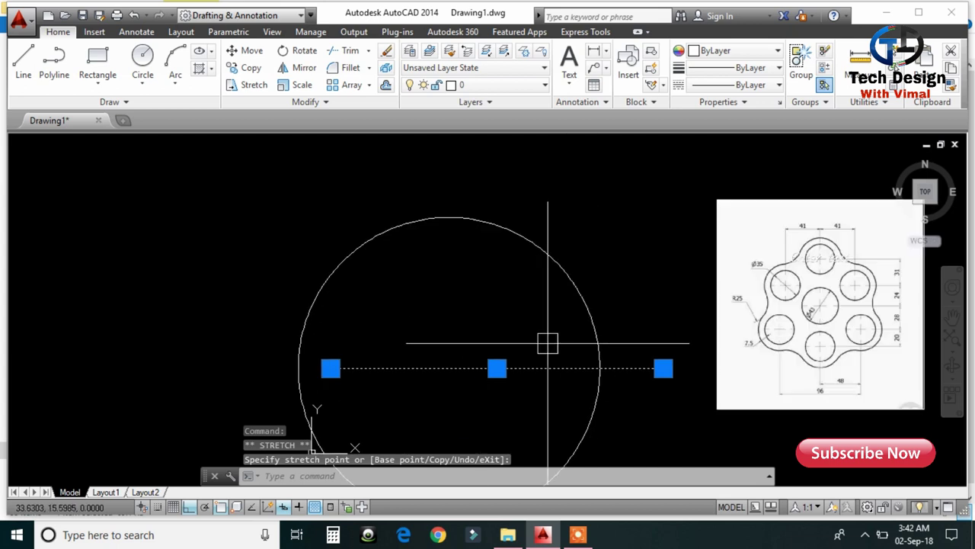
middle_drag(544, 342, 551, 272)
key(Escape)
text(m)
key(Return)
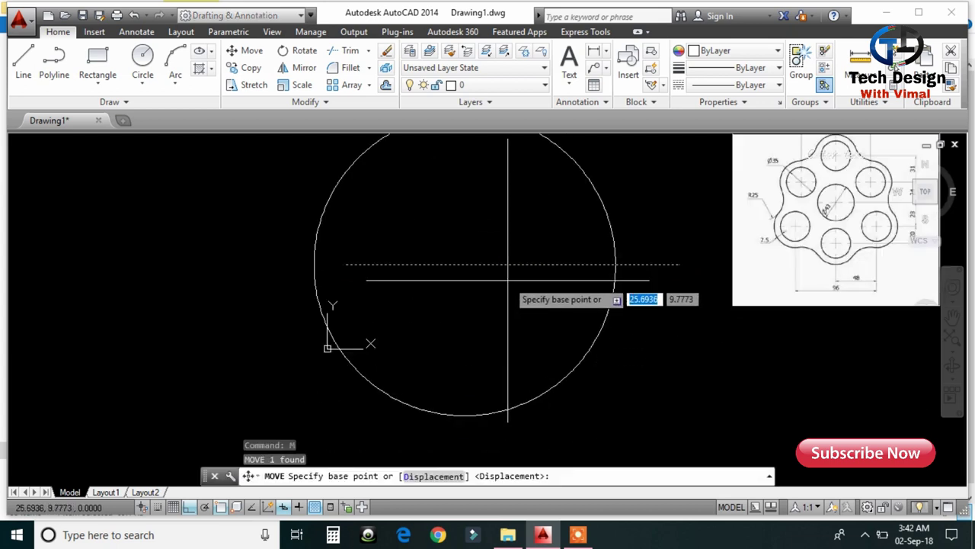
click(513, 265)
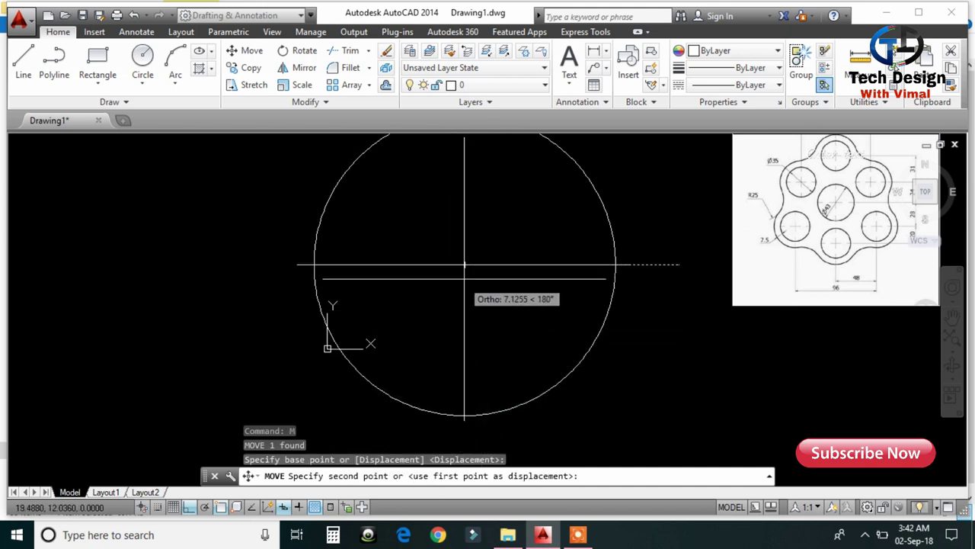
click(465, 265)
mouse_move(524, 309)
middle_down()
mouse_move(512, 323)
mouse_move(625, 302)
middle_up()
Draw a vertical line down from the horizontal line's midpoint
text(l)
key(Return)
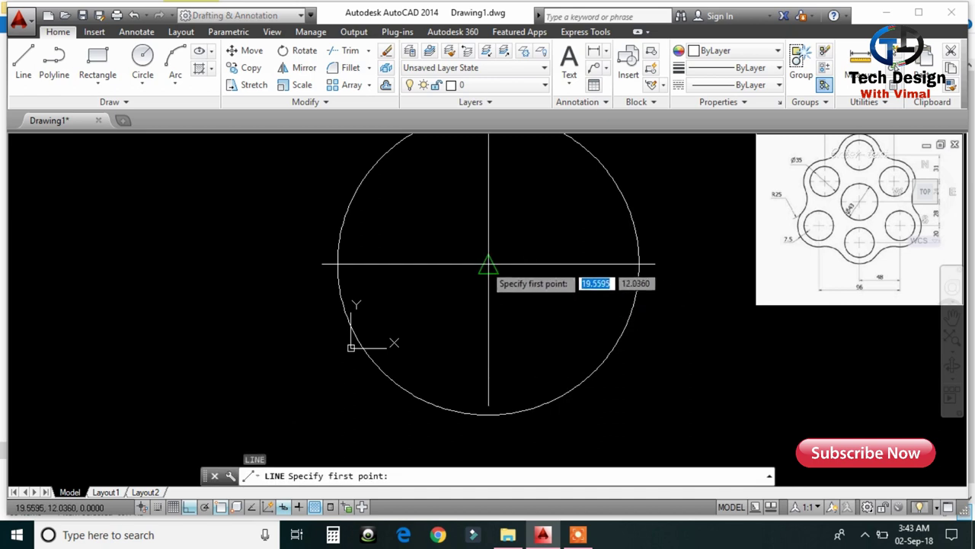
click(489, 264)
scroll(497, 264, down, 2)
click(497, 339)
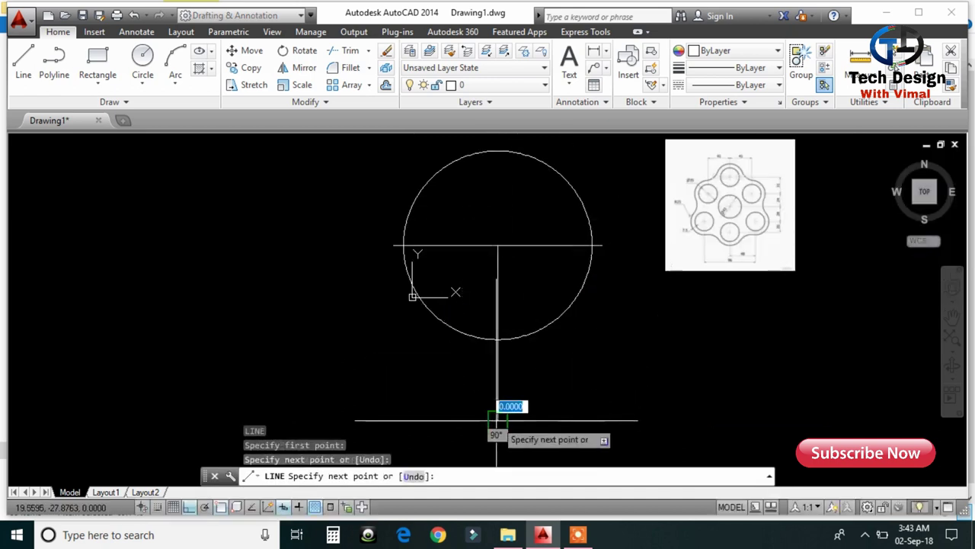
key(Escape)
Shift the vertical line upward by its midpoint grip
click(496, 395)
middle_drag(522, 272, 521, 403)
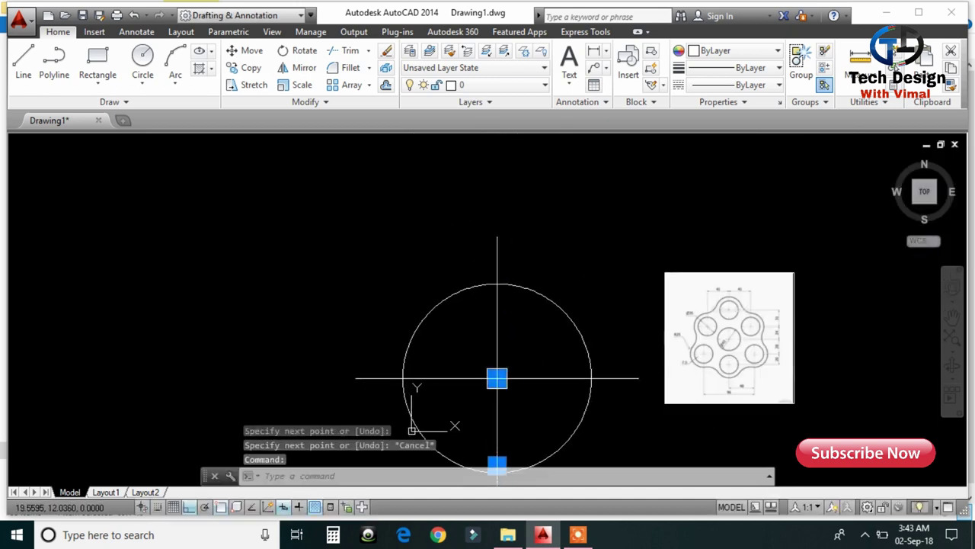
click(496, 378)
click(512, 229)
middle_drag(514, 366, 509, 302)
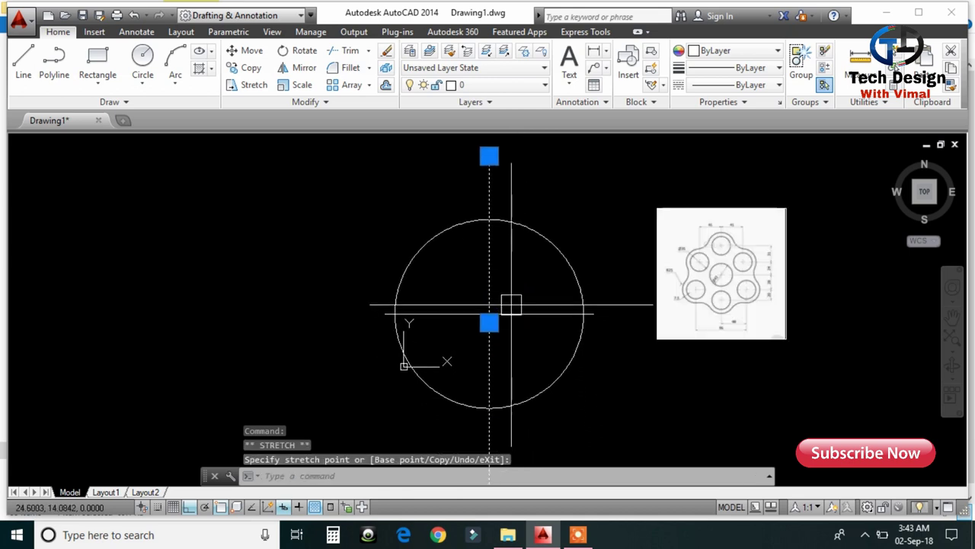
scroll(489, 322, up, 5)
Move the vertical line's midpoint onto the circle centre
text(m)
key(Return)
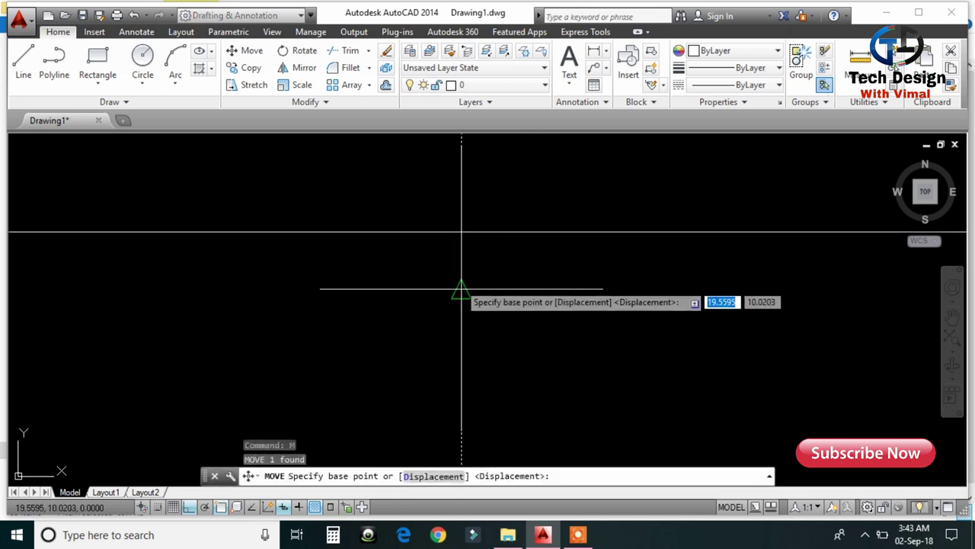
click(461, 287)
click(462, 234)
scroll(435, 318, down, 3)
scroll(483, 312, down, 3)
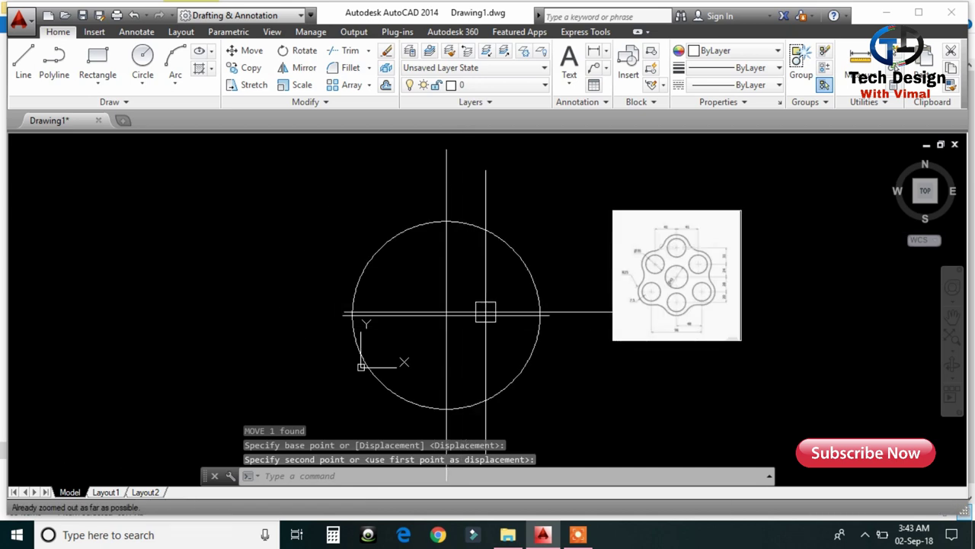
middle_drag(483, 311, 474, 272)
middle_drag(420, 249, 436, 286)
text(o)
key(Return)
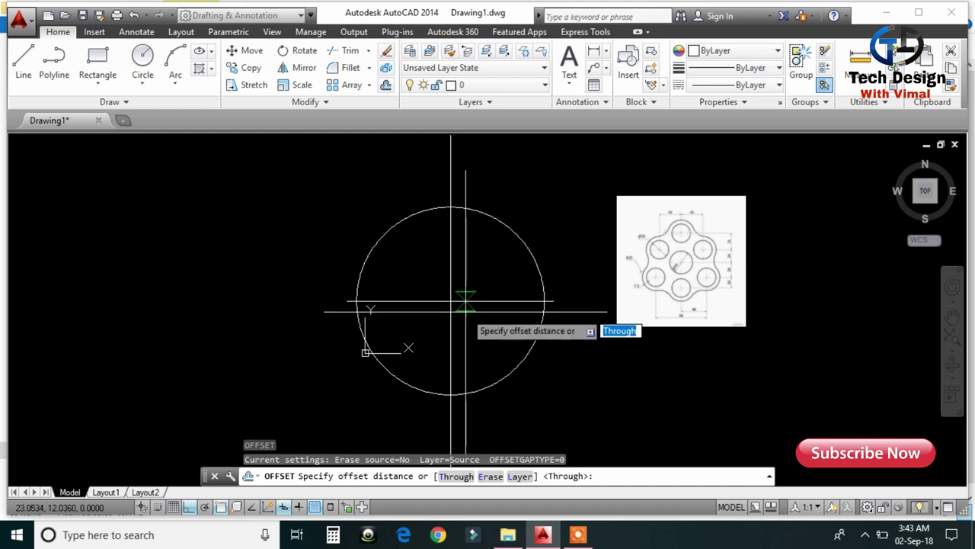
Offset the vertical centre line 41 to the right and 41 to the left
text(5)
key(Return)
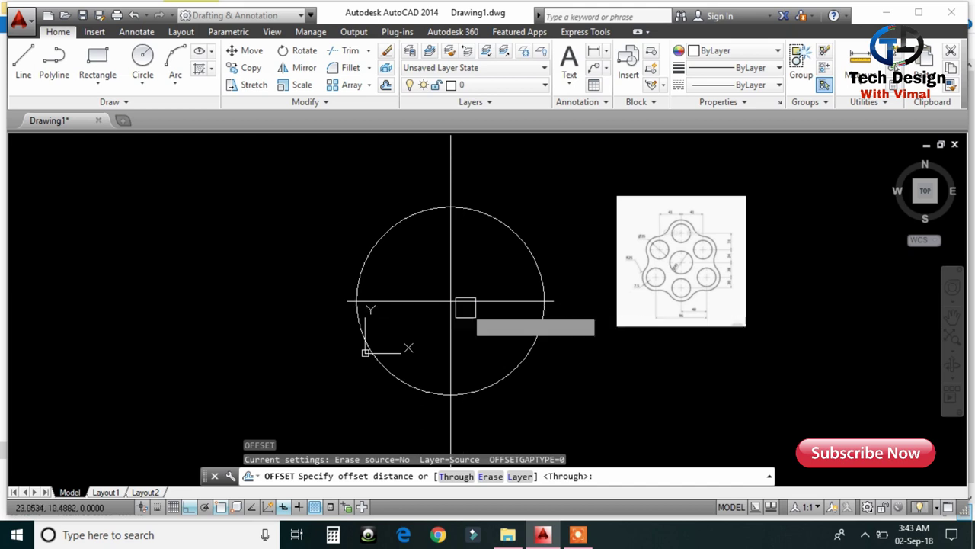
key(Return)
click(450, 274)
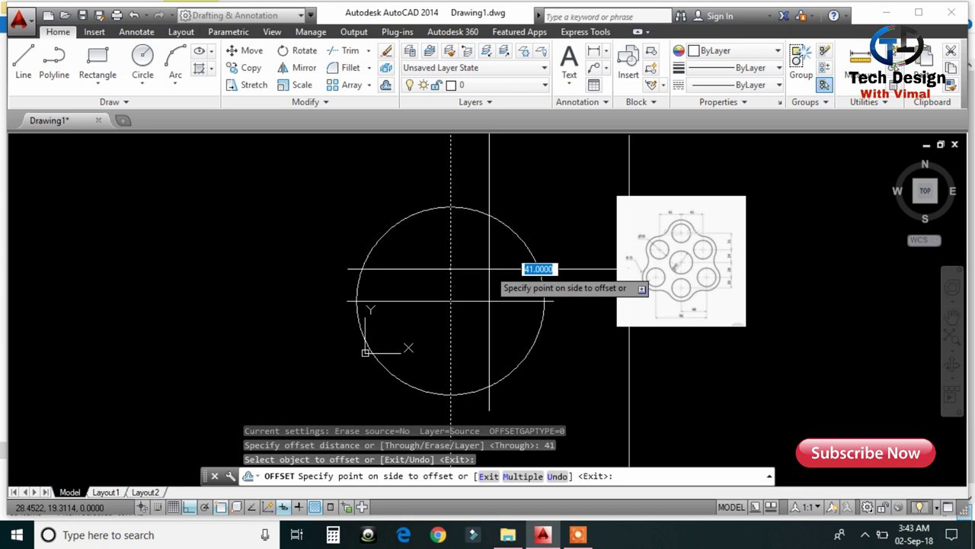
click(489, 269)
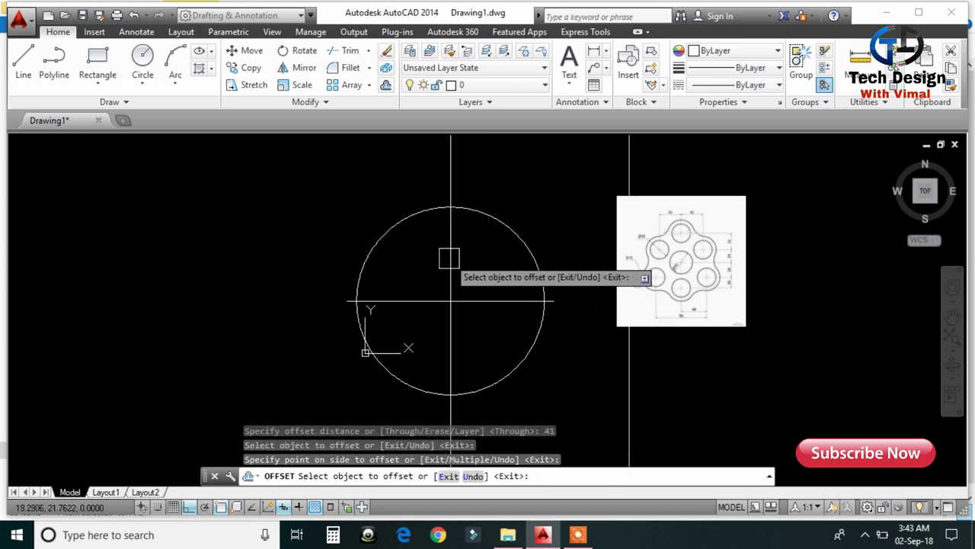
click(449, 253)
click(359, 266)
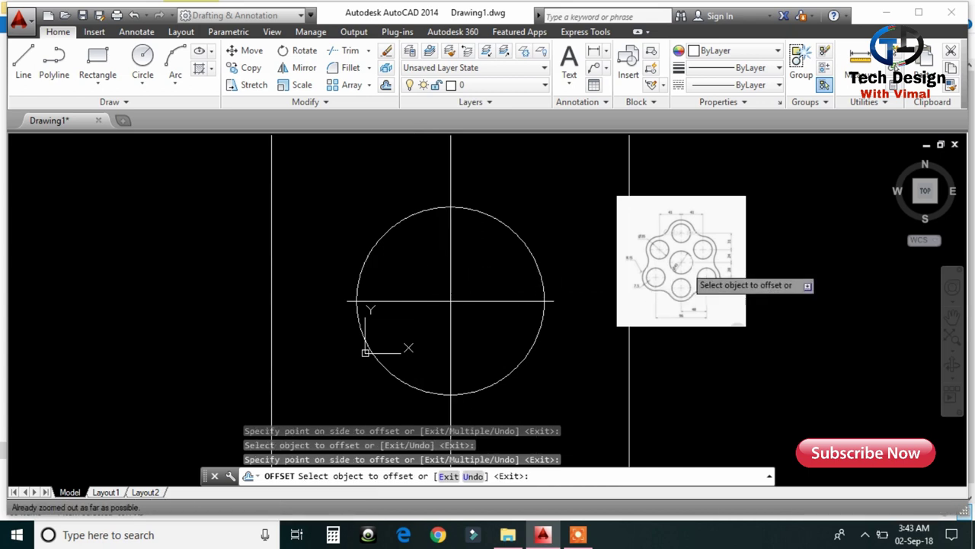
scroll(722, 248, up, 5)
middle_drag(708, 228, 667, 260)
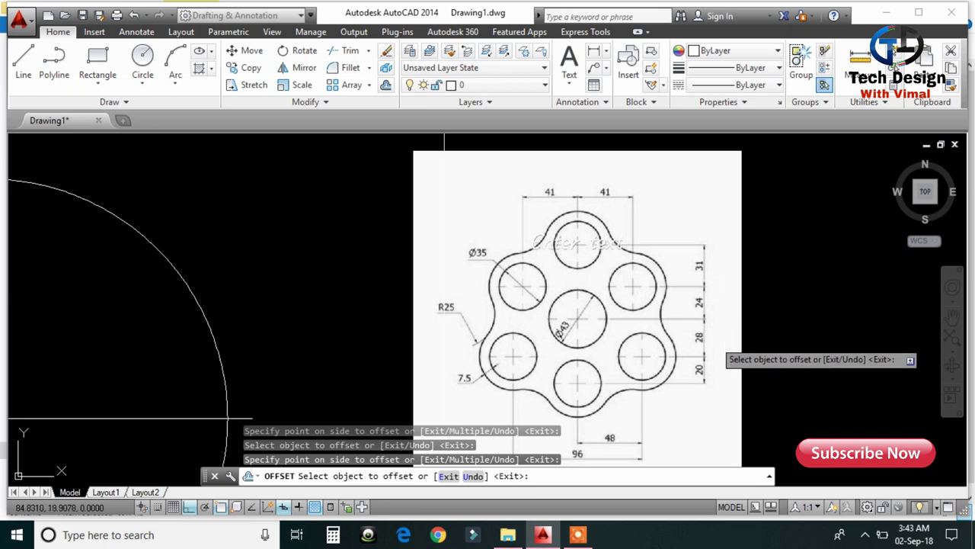
scroll(720, 320, down, 3)
middle_drag(533, 305, 615, 276)
Copy the horizontal centre line 24 units above the circle centre
key(Escape)
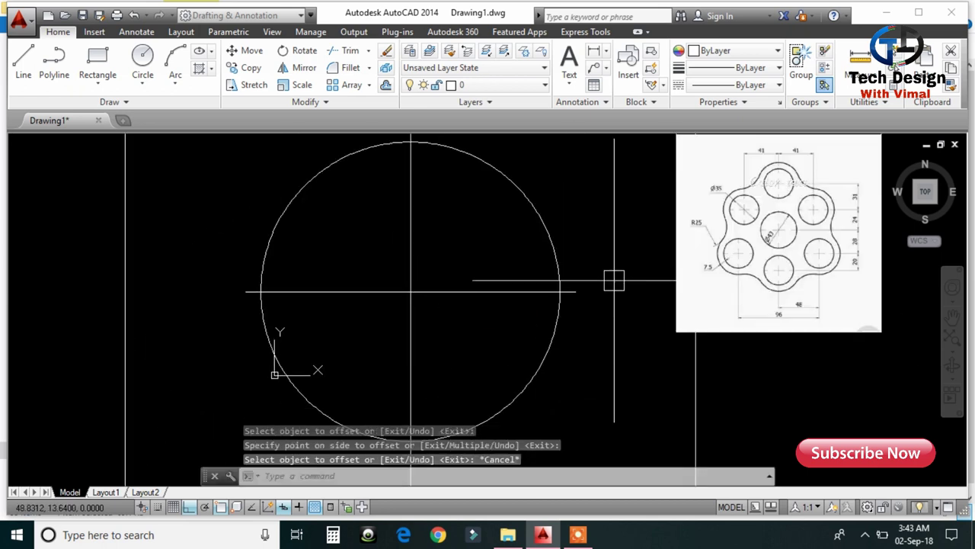
text(co)
key(Return)
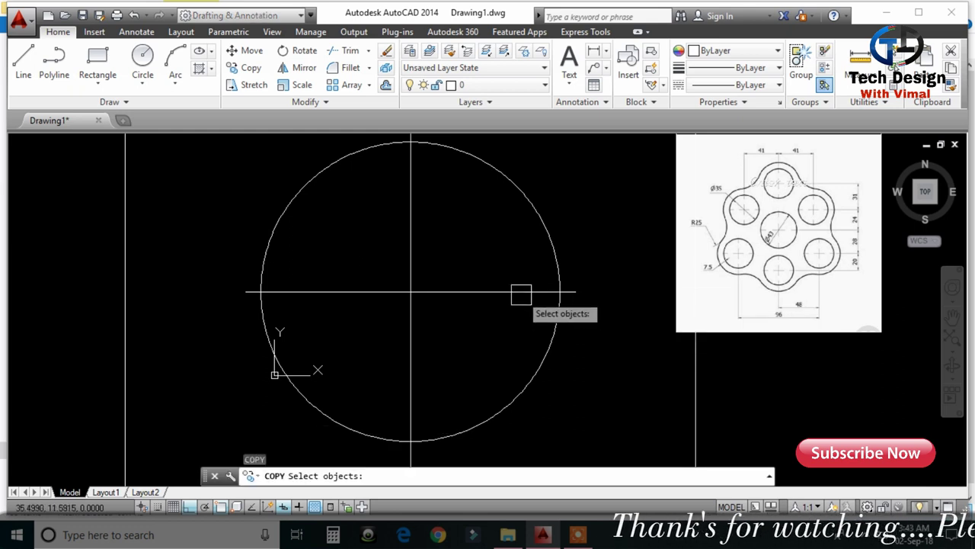
click(522, 292)
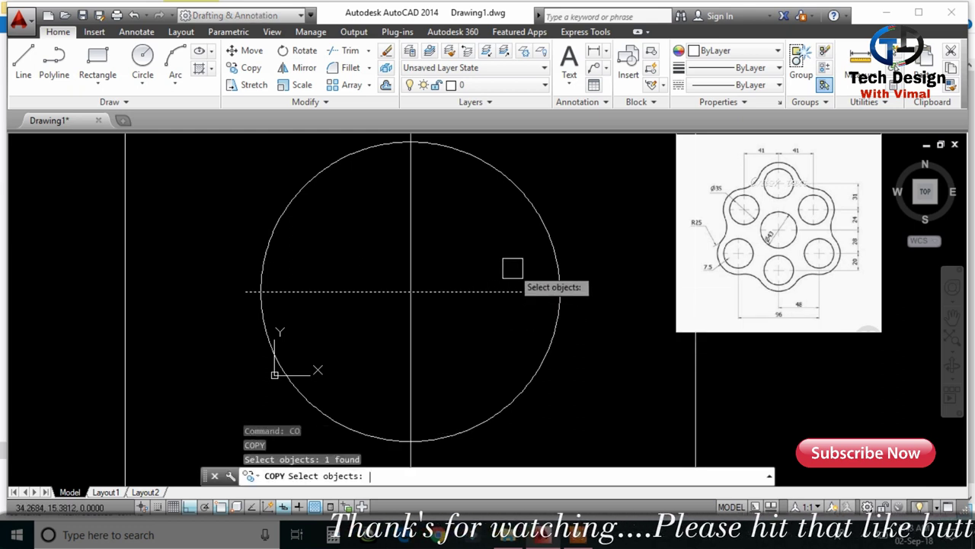
key(Return)
click(513, 268)
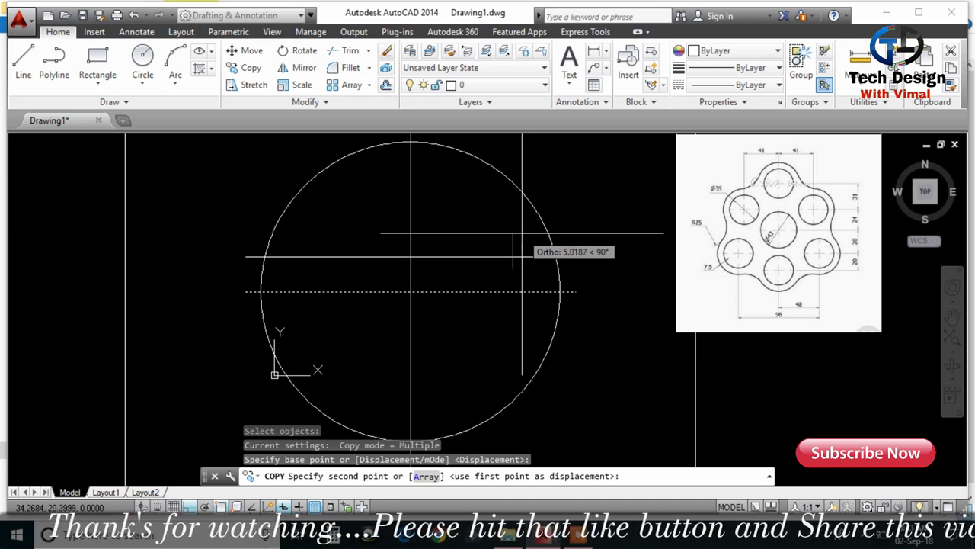
text(24)
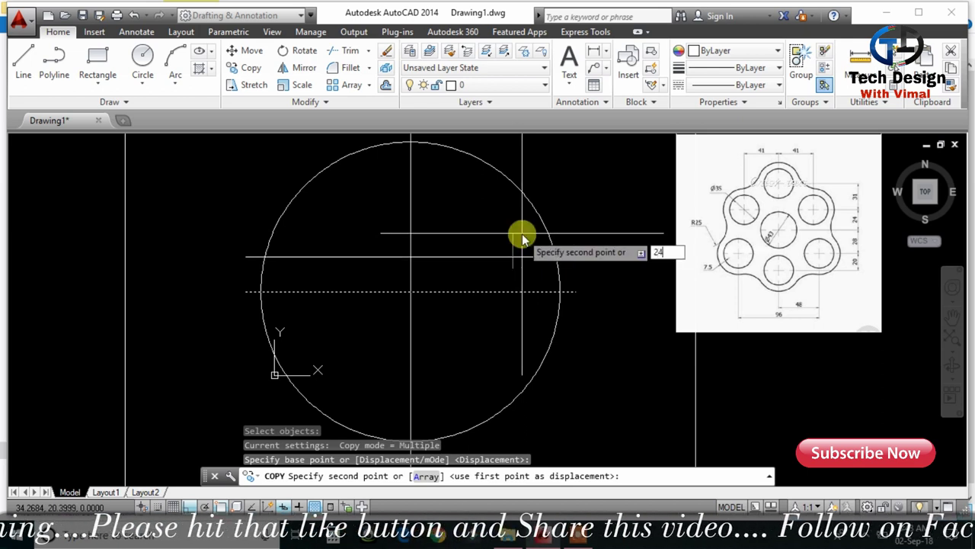
key(Return)
scroll(522, 233, down, 3)
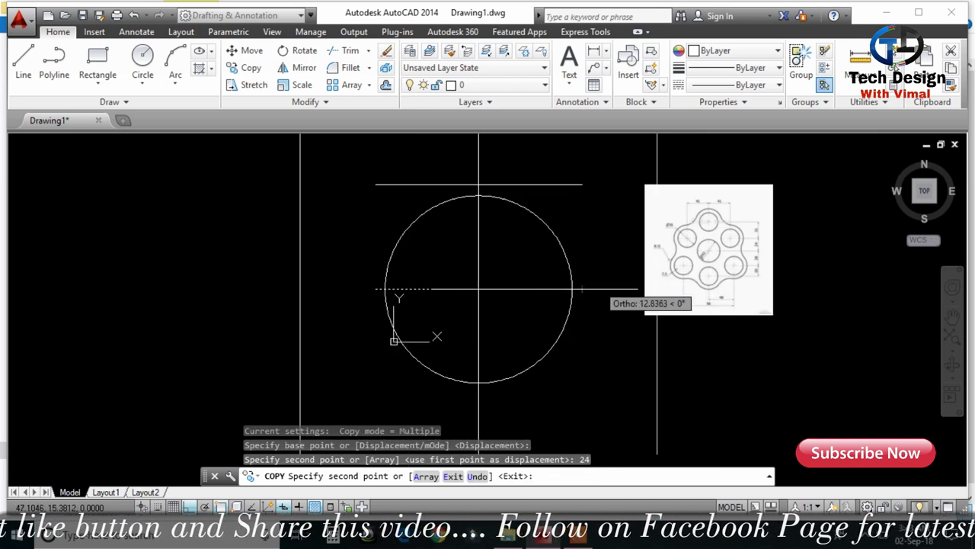
key(Escape)
Copy the horizontal centre line 28 units below the circle centre
middle_drag(581, 247, 551, 198)
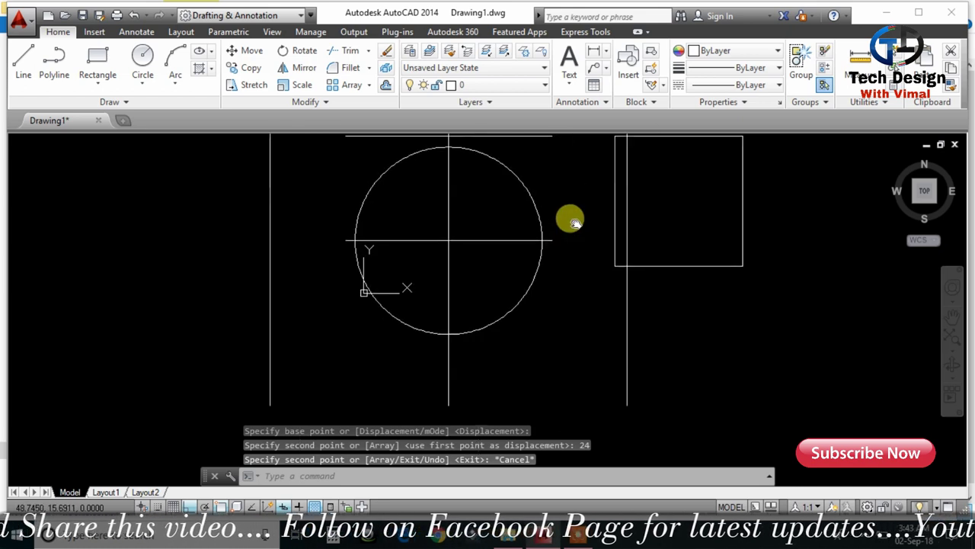
key(Return)
click(497, 239)
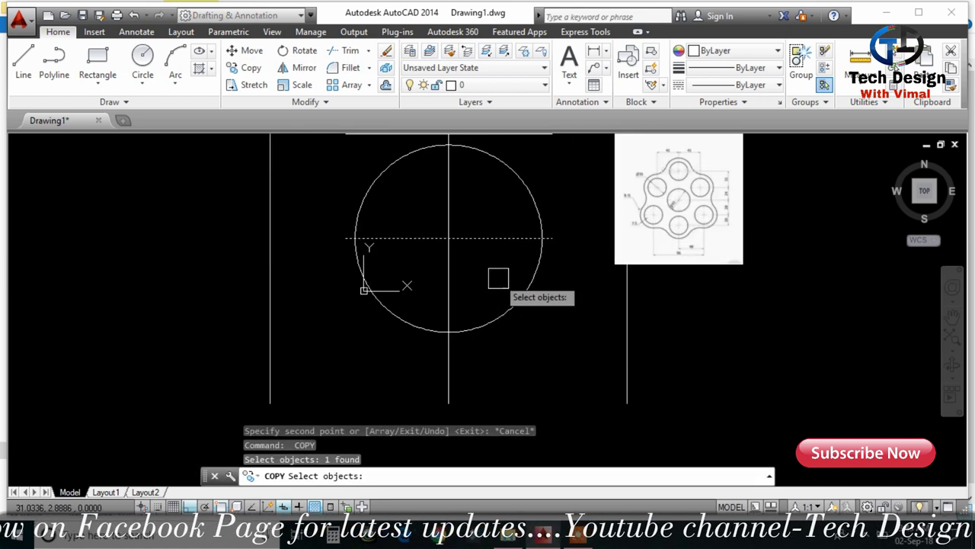
key(Return)
click(500, 262)
text(2)
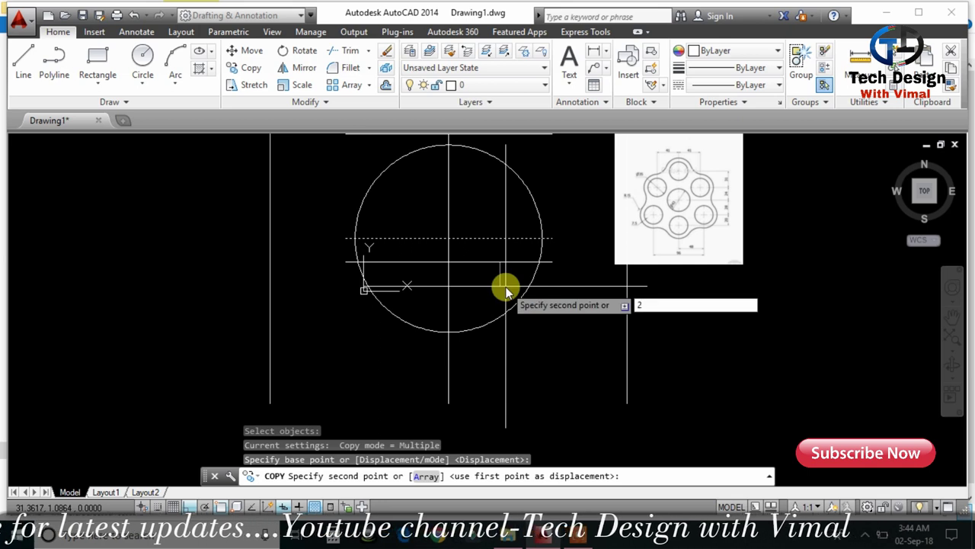
text(8)
key(Return)
key(Escape)
mouse_move(557, 380)
middle_down()
mouse_move(526, 376)
mouse_move(483, 395)
middle_up()
click(601, 225)
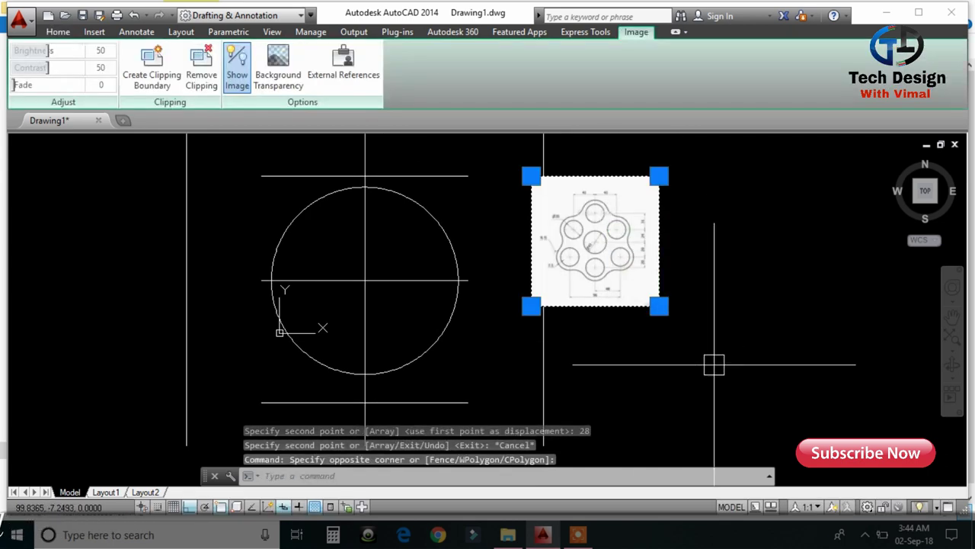
Move the reference picture further right and enlarge it by its corner grip
text(m)
key(Return)
click(688, 365)
click(729, 352)
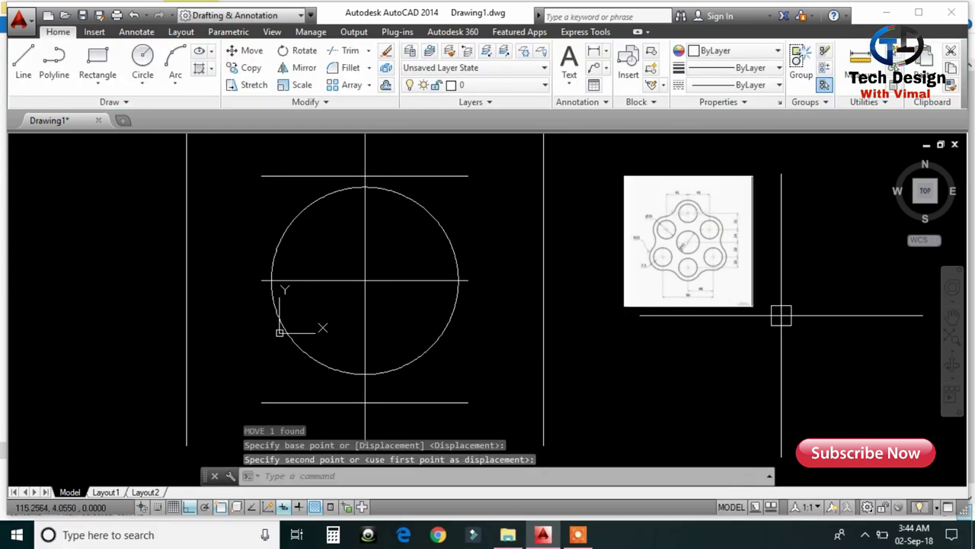
drag(779, 311, 752, 306)
click(753, 307)
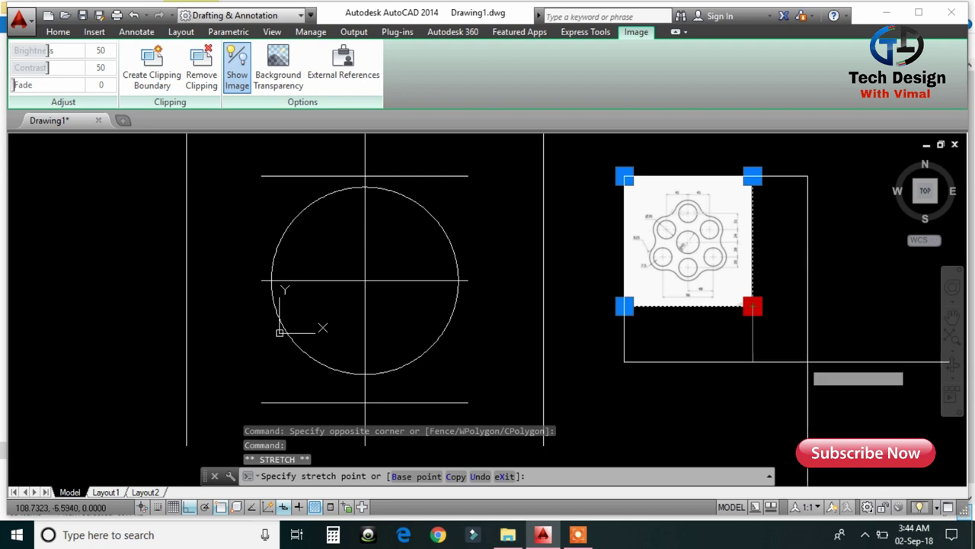
click(876, 430)
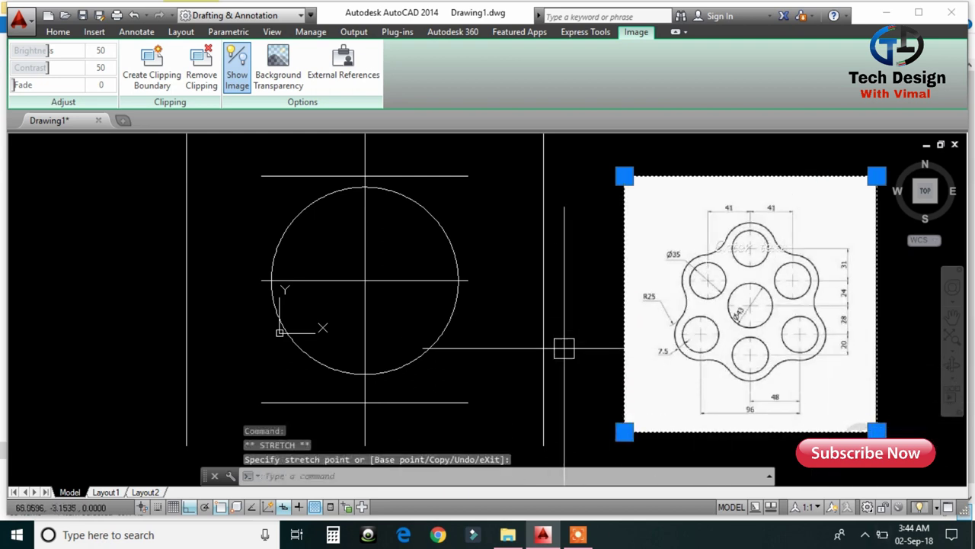
Select the three horizontal construction lines with a crossing window
middle_drag(531, 337, 614, 355)
click(580, 165)
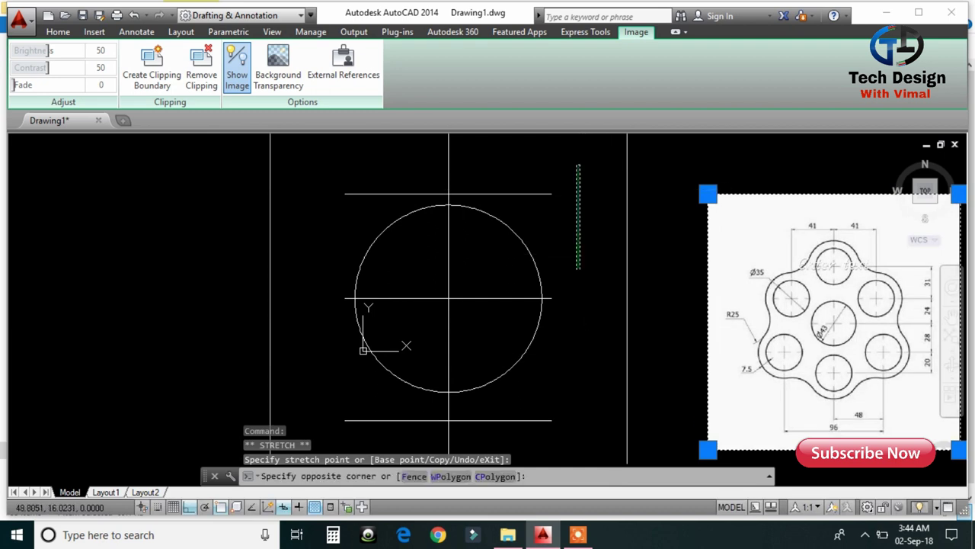
click(552, 419)
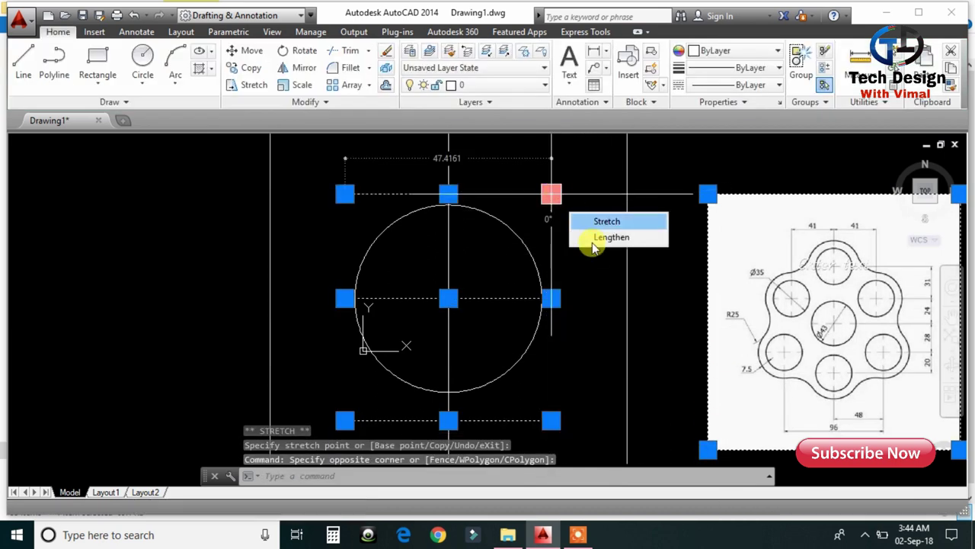
Stretch the right ends of the top and bottom horizontal lines further right
click(552, 194)
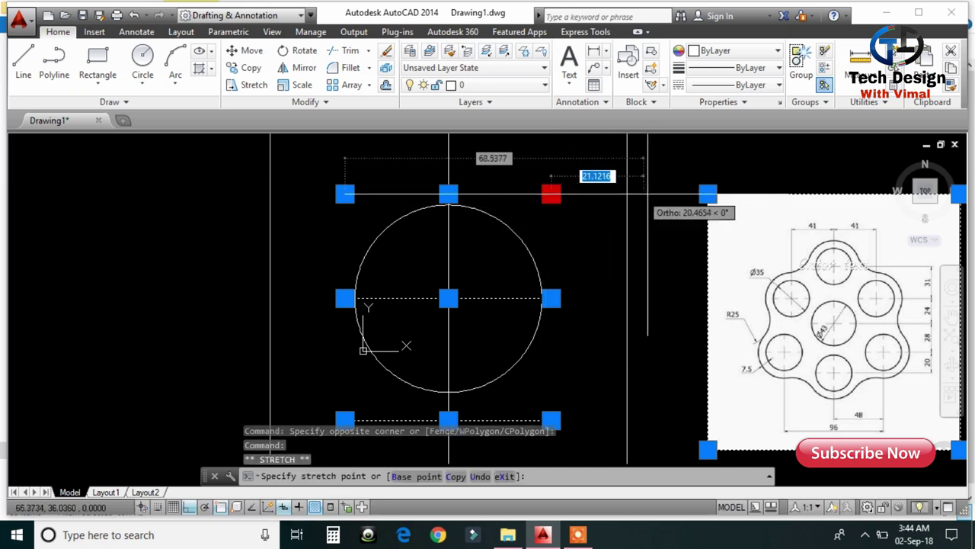
click(657, 193)
click(551, 419)
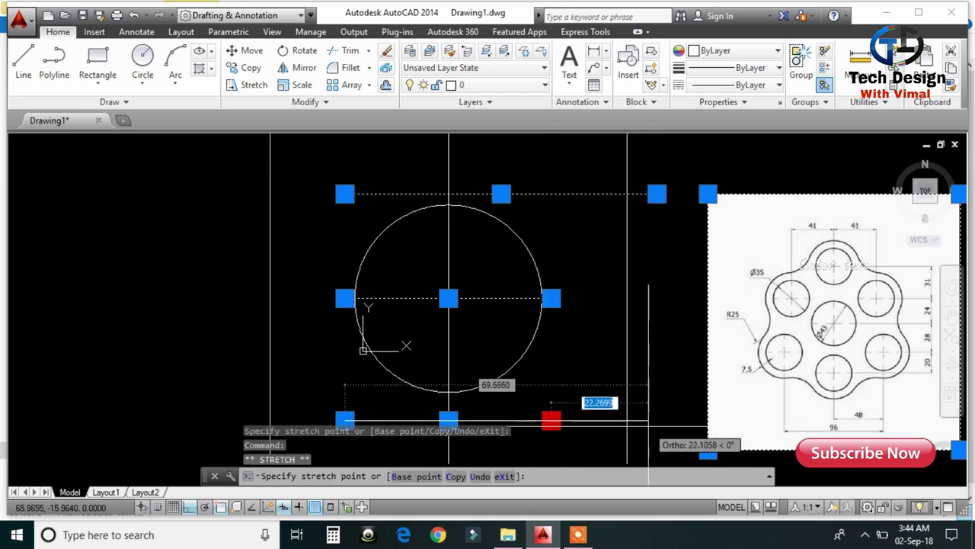
click(656, 419)
Stretch the left ends of both horizontal lines further left, then clear the grips
middle_drag(551, 385, 579, 326)
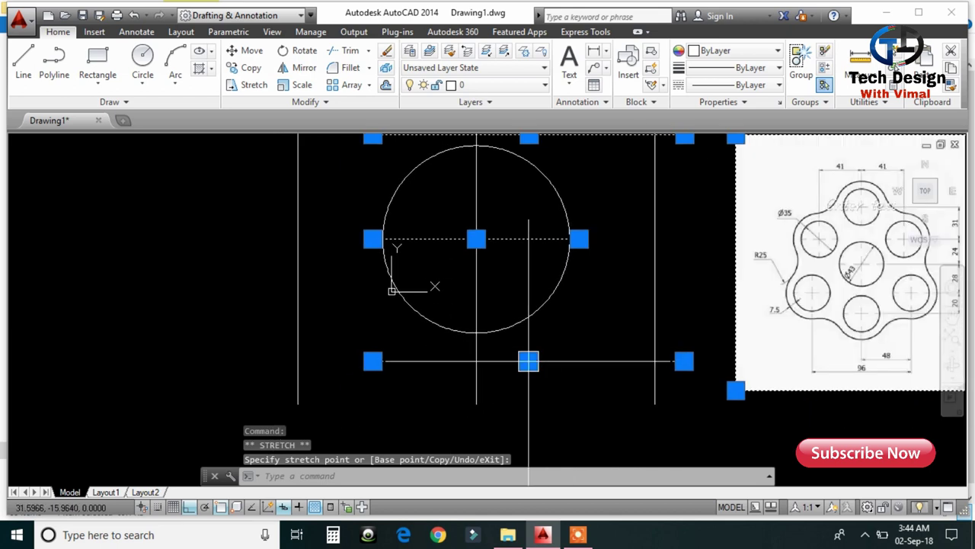
click(373, 361)
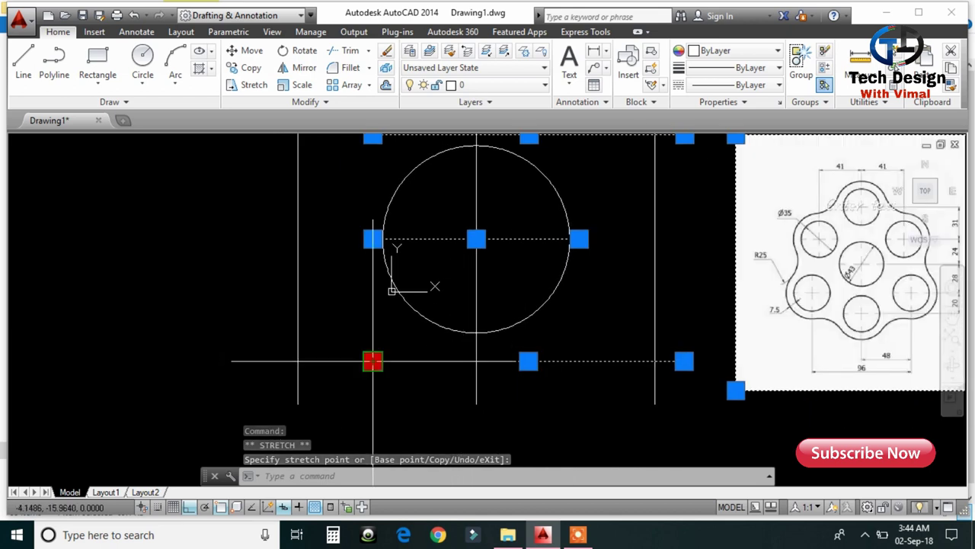
click(218, 361)
middle_drag(396, 343, 397, 427)
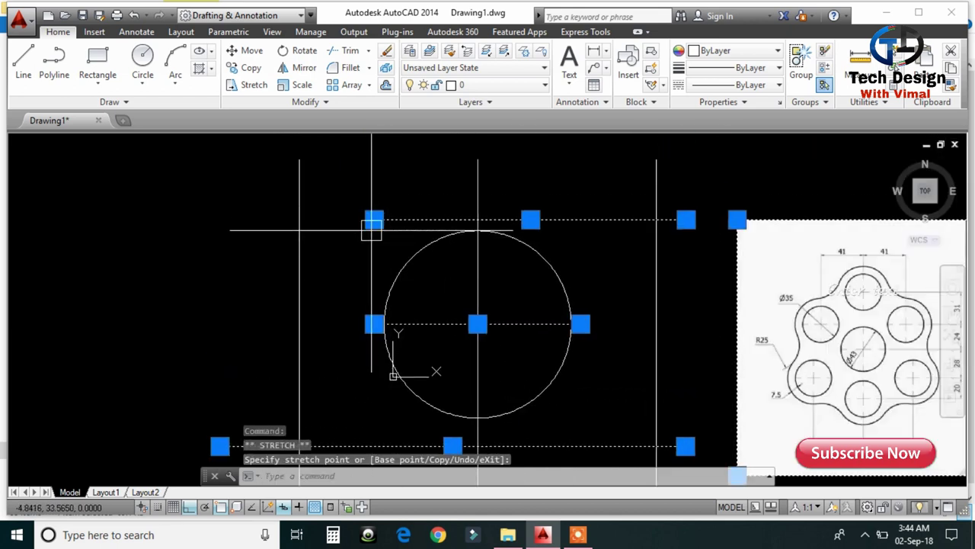
click(373, 219)
click(274, 219)
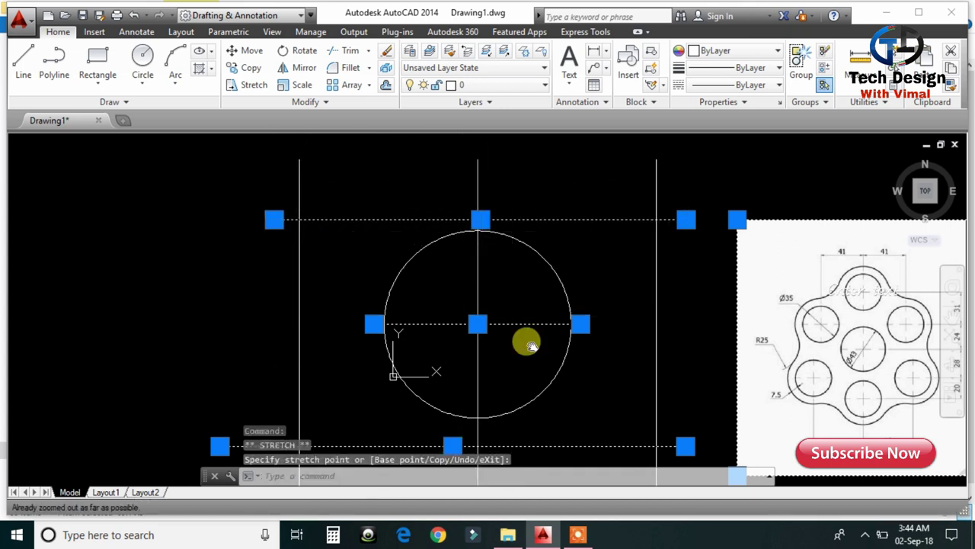
middle_drag(525, 340, 465, 261)
key(Escape)
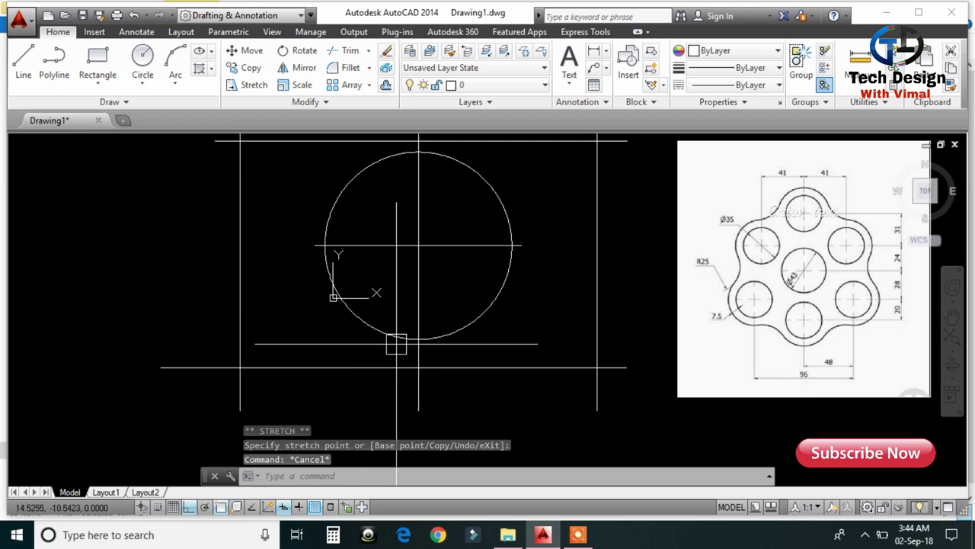
middle_drag(421, 301, 407, 349)
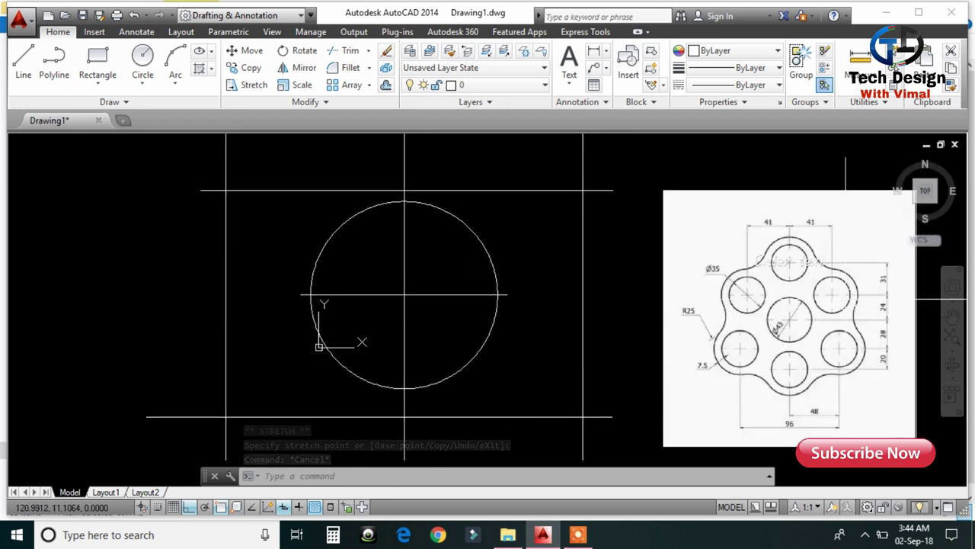
scroll(813, 292, up, 3)
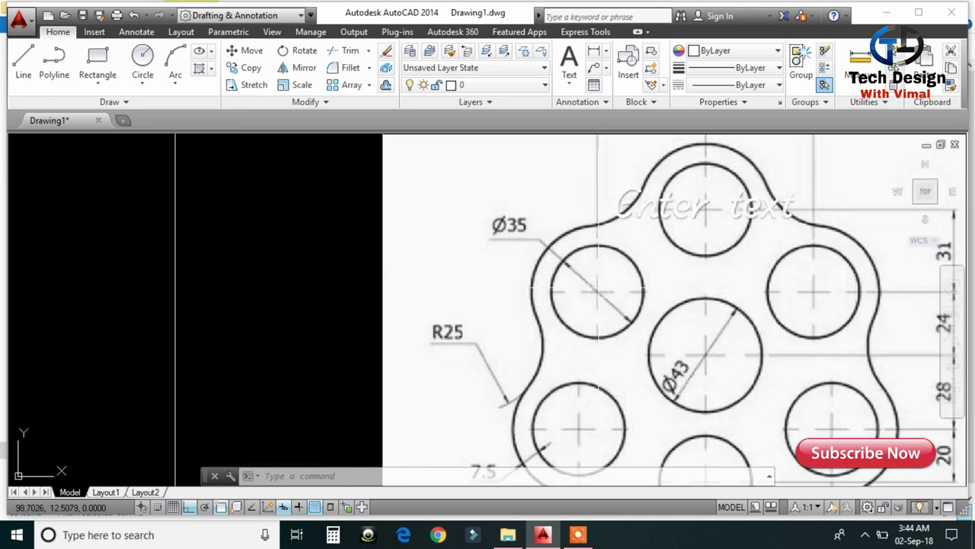
scroll(598, 289, down, 2)
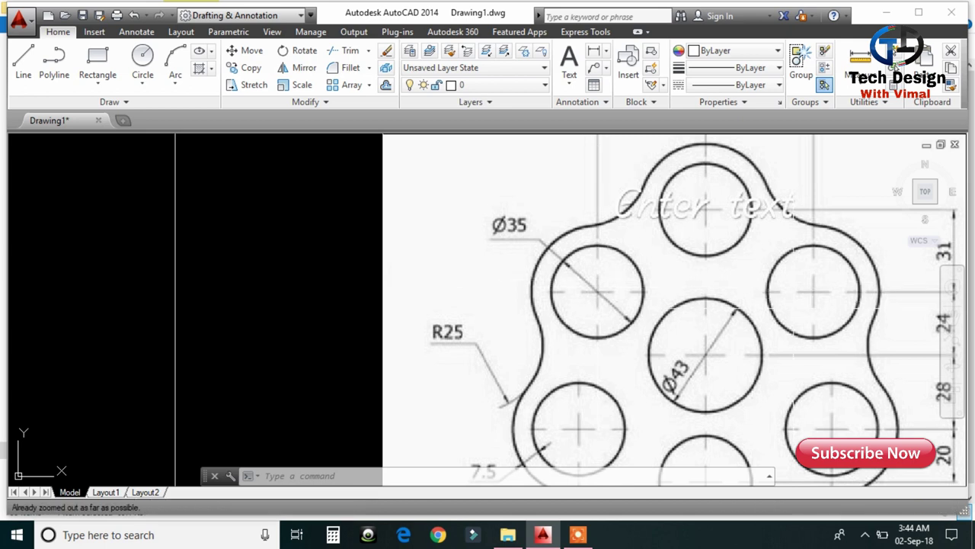
scroll(405, 317, down, 1)
scroll(406, 317, down, 1)
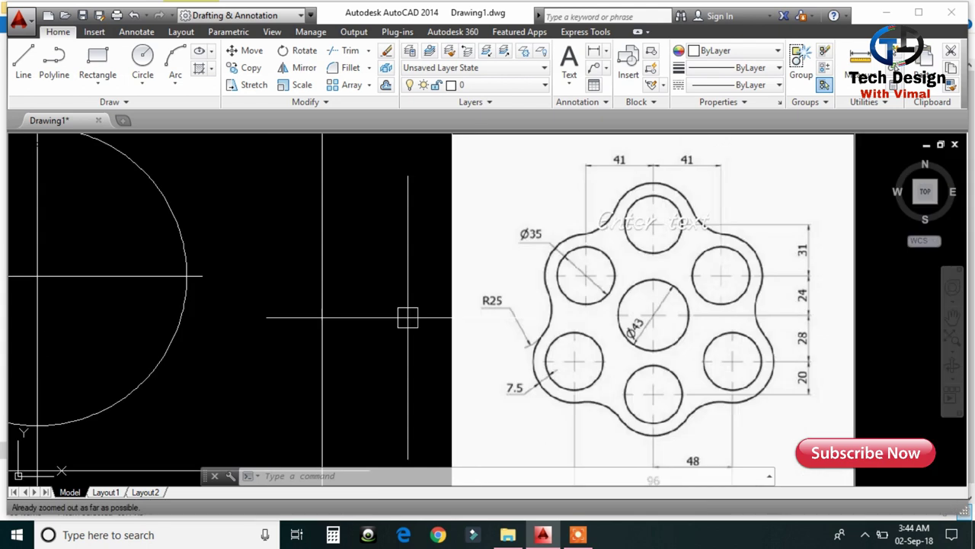
middle_drag(335, 342, 626, 352)
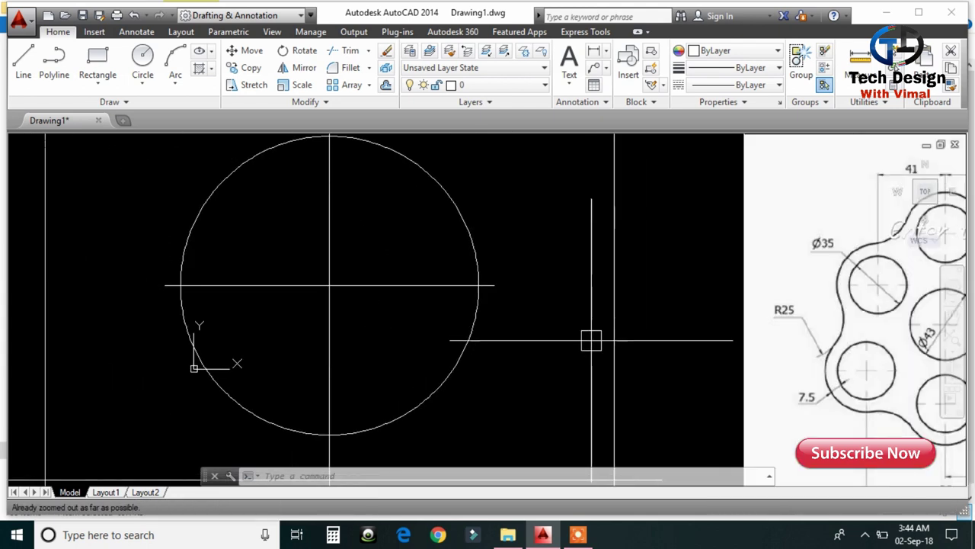
text(z)
key(Return)
text(a)
key(Return)
middle_drag(434, 294, 484, 295)
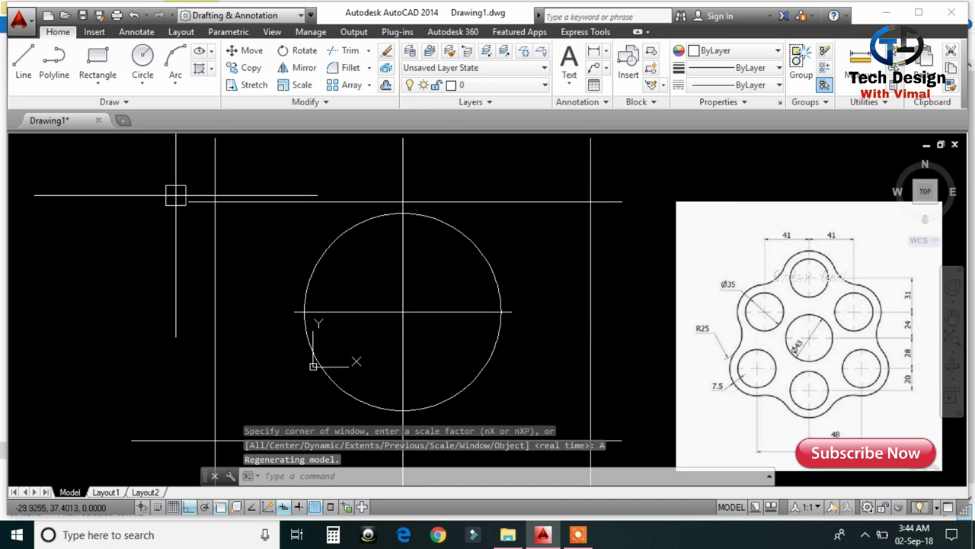
Draw a 35-diameter circle centred on the upper-right line crossing
text(c)
key(Return)
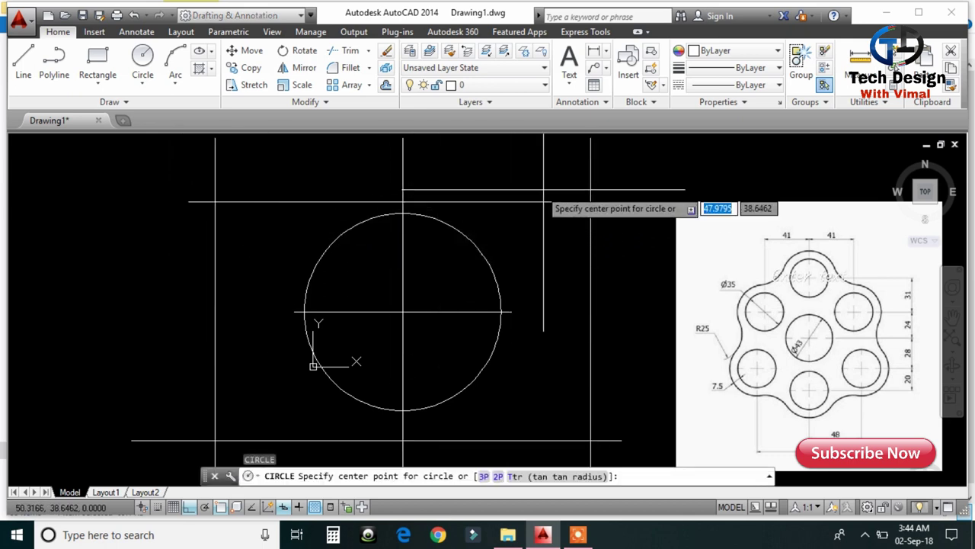
click(591, 202)
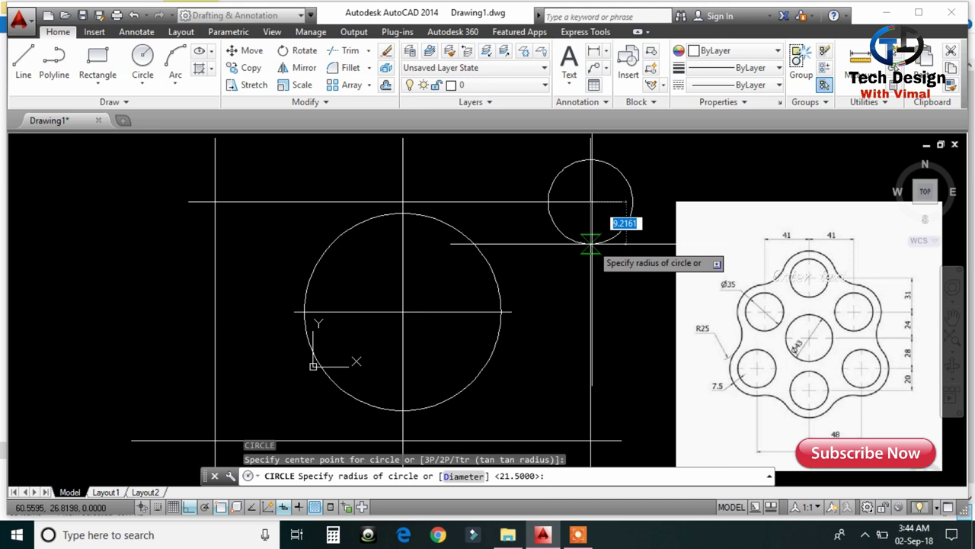
text(d)
key(Return)
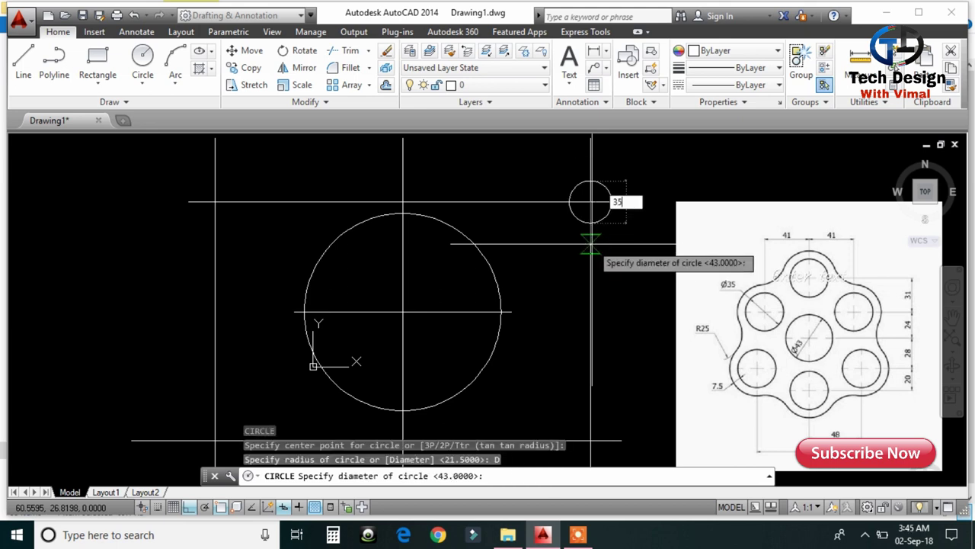
key(Return)
Copy the circle 82 units left onto the upper-left line crossing
click(621, 279)
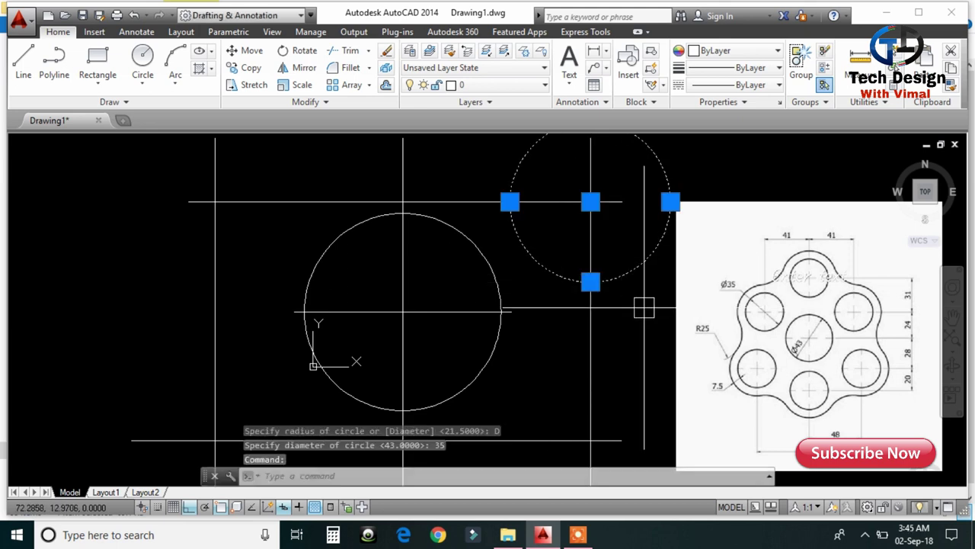
text(Co)
key(Return)
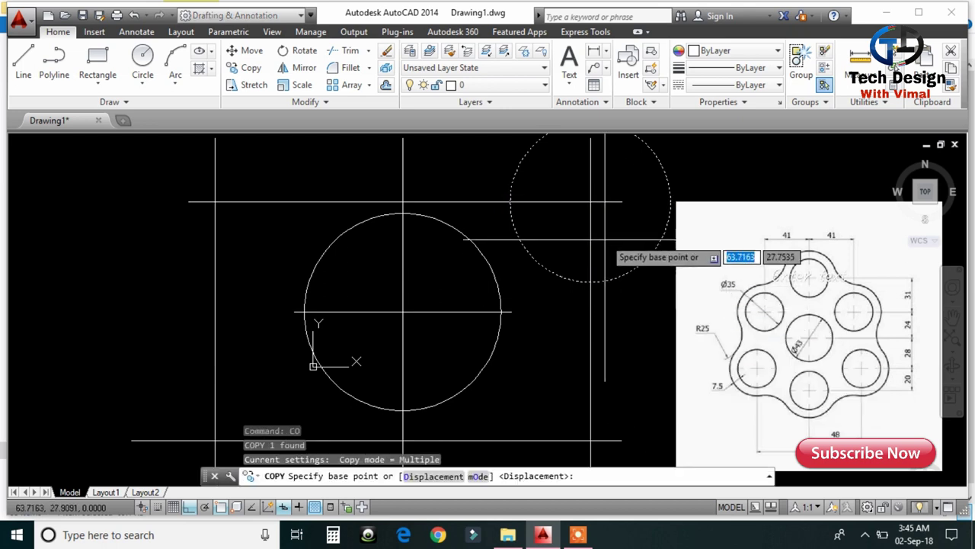
click(589, 203)
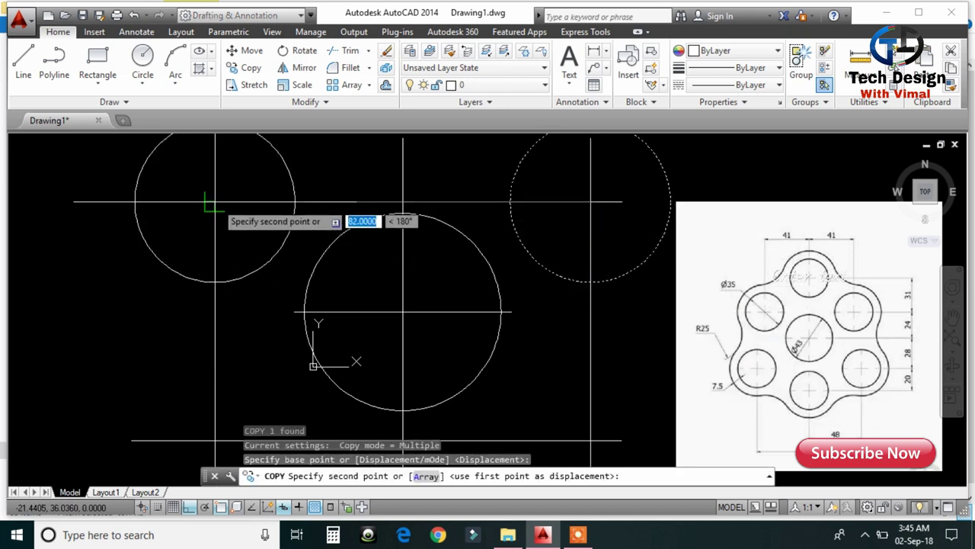
click(214, 204)
scroll(426, 251, down, 3)
key(Escape)
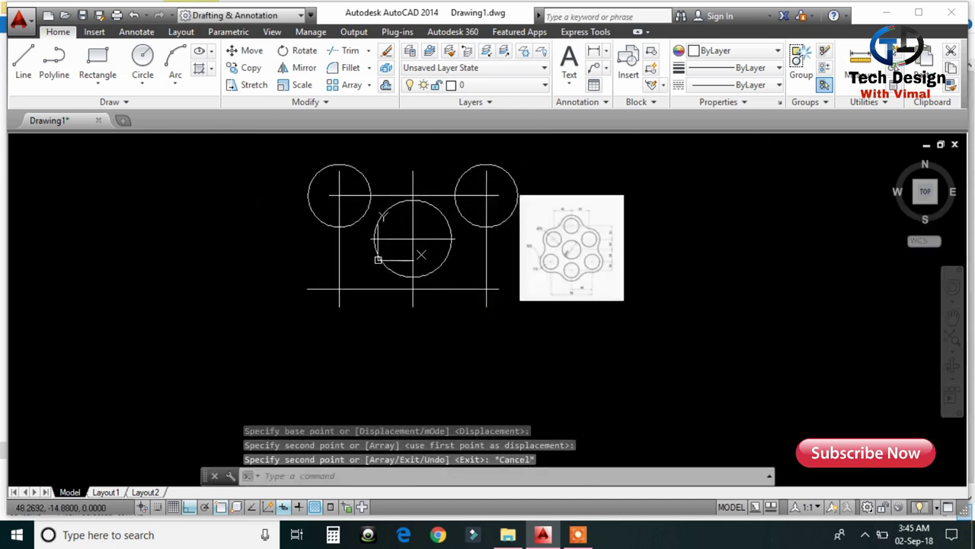
scroll(545, 263, up, 4)
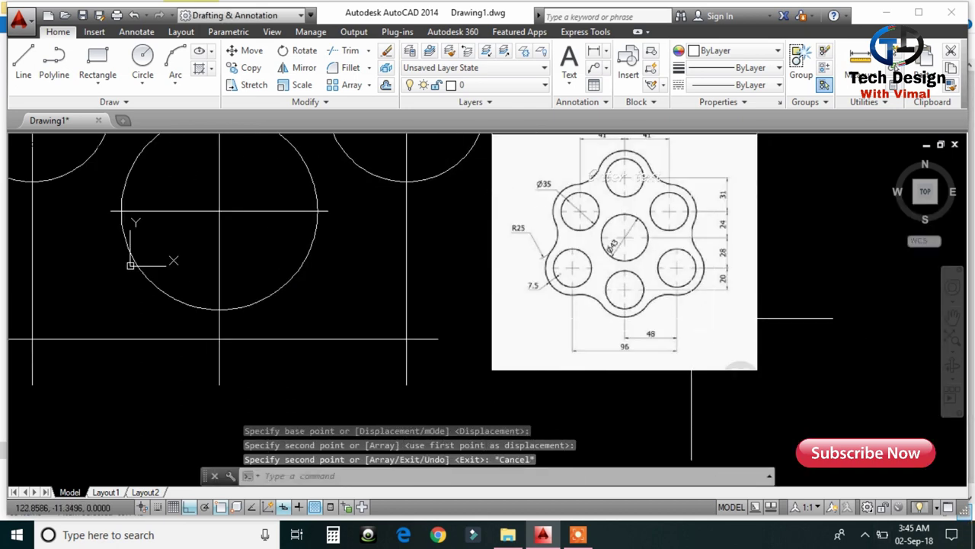
Select the two upper 35-diameter circles
scroll(691, 318, up, 1)
scroll(675, 309, down, 3)
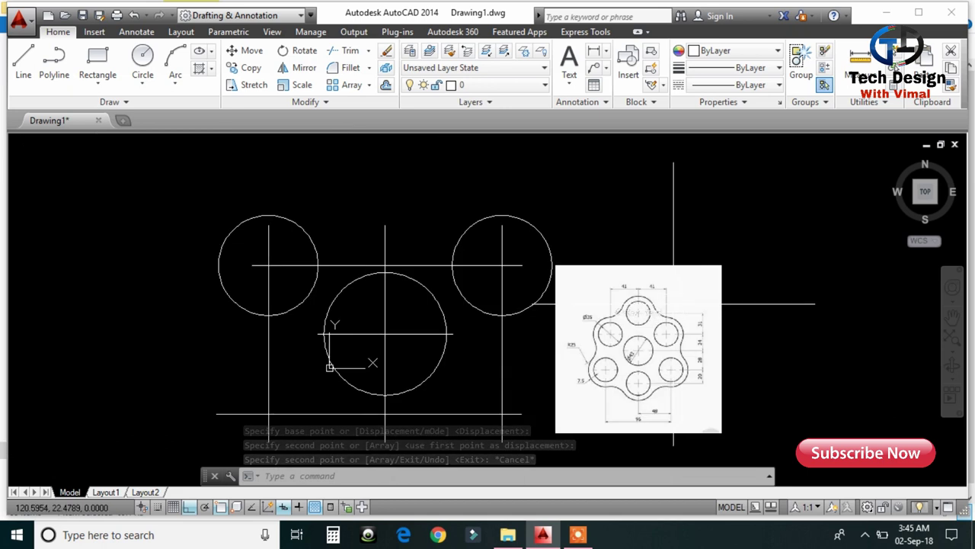
scroll(673, 303, up, 5)
scroll(608, 301, down, 4)
scroll(638, 296, up, 2)
scroll(648, 363, down, 2)
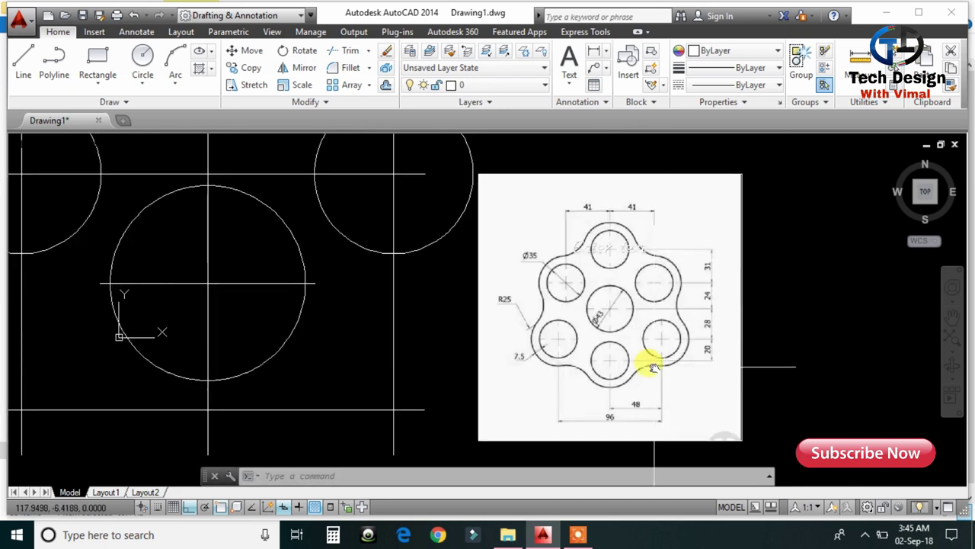
middle_drag(648, 364, 641, 312)
scroll(633, 358, up, 2)
scroll(769, 364, down, 2)
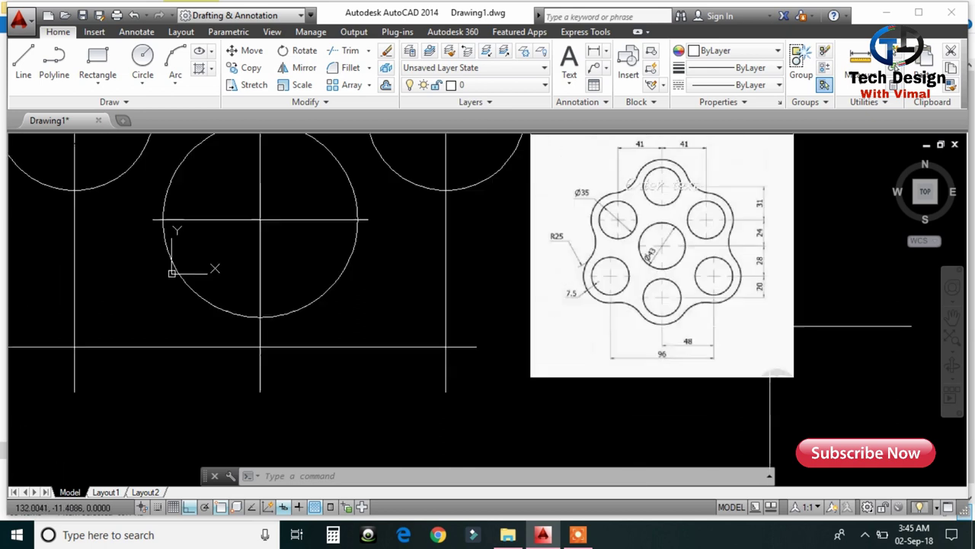
scroll(800, 312, down, 1)
middle_drag(483, 294, 538, 243)
click(556, 228)
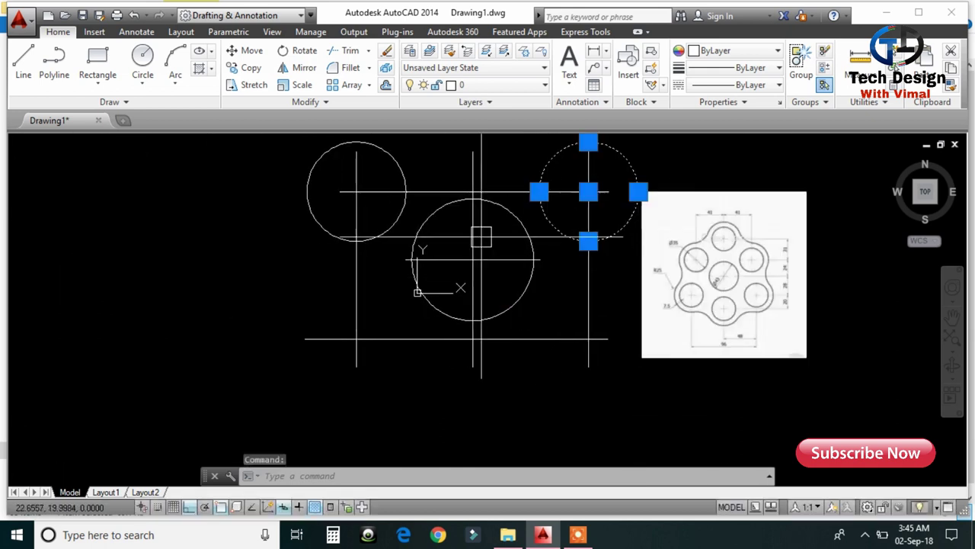
click(391, 233)
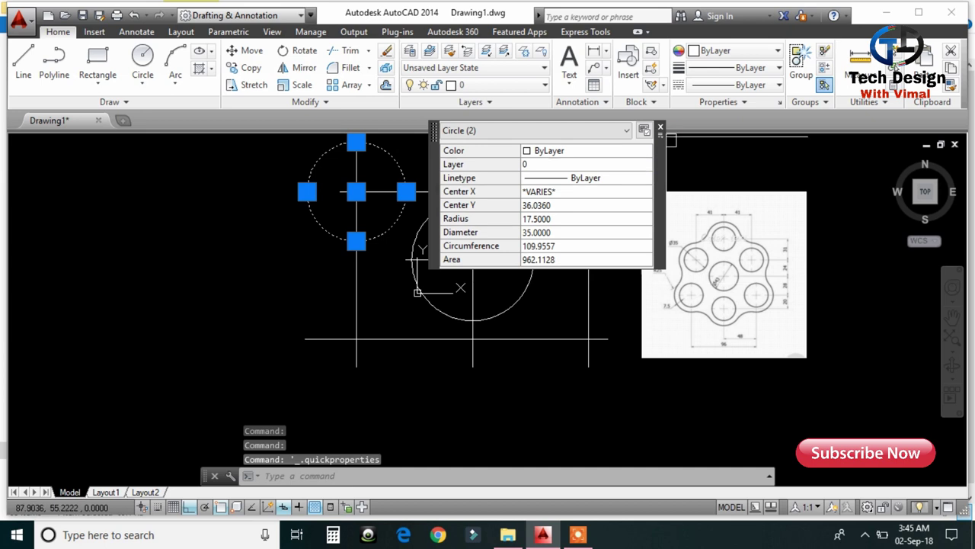
click(661, 131)
middle_drag(541, 331, 529, 311)
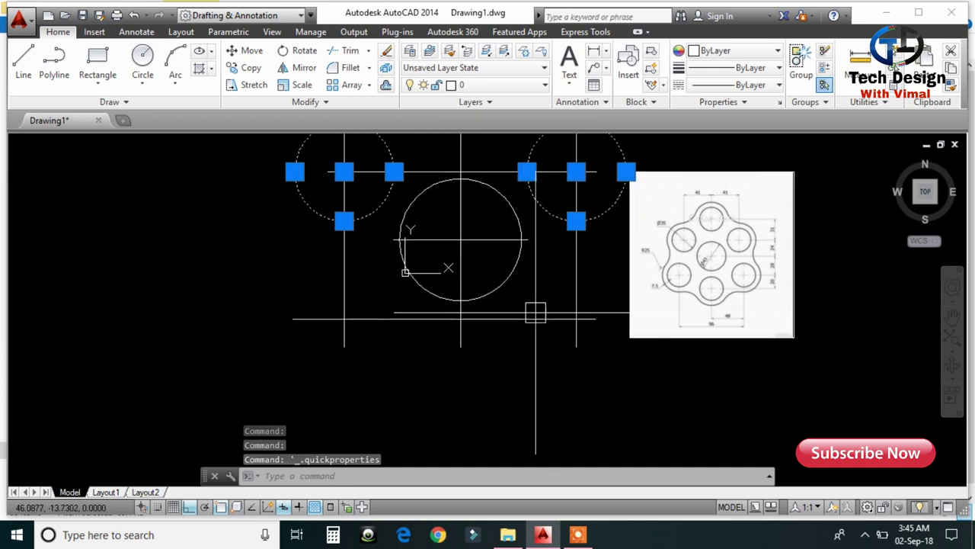
text(MI)
Mirror both circles across the horizontal centre line, keeping the originals
key(Return)
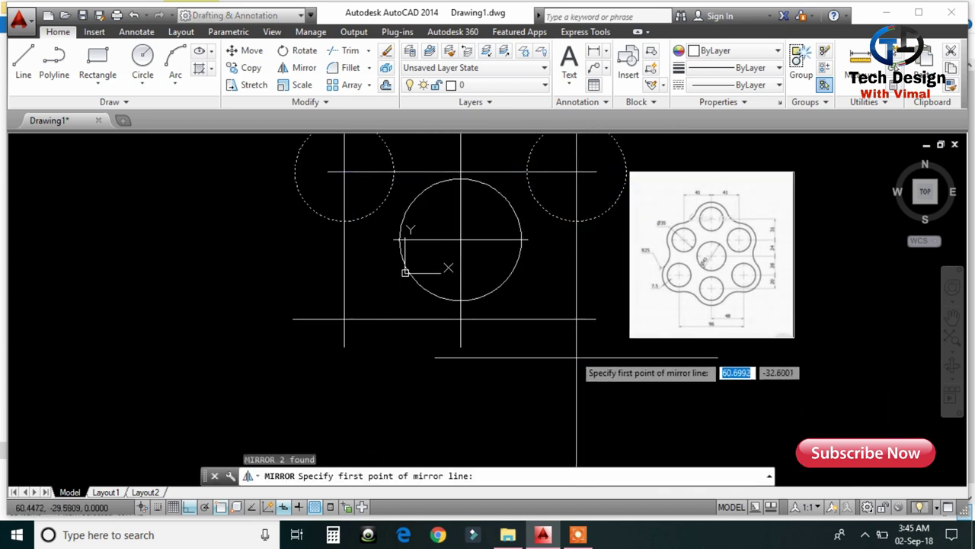
click(576, 318)
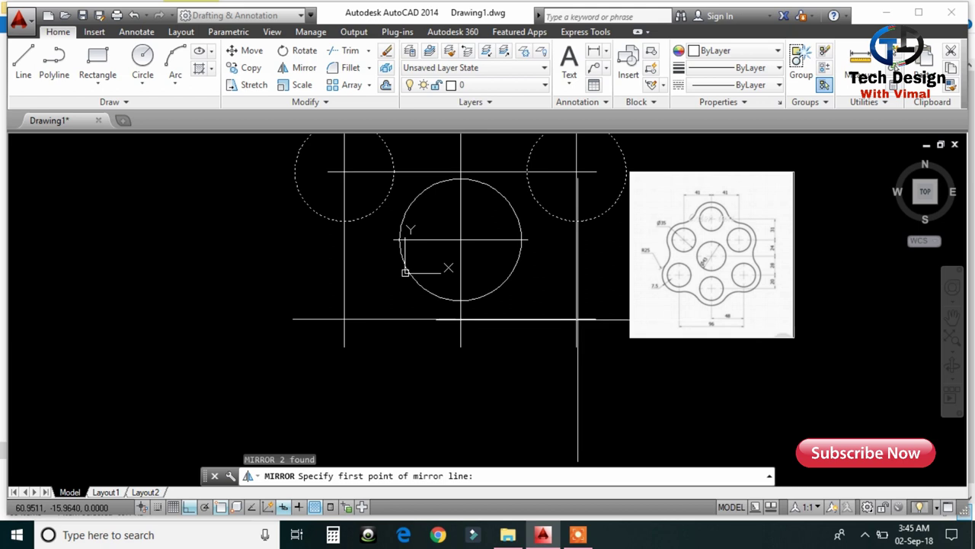
click(337, 318)
key(Return)
scroll(518, 272, down, 2)
middle_drag(518, 274, 610, 256)
scroll(612, 255, down, 1)
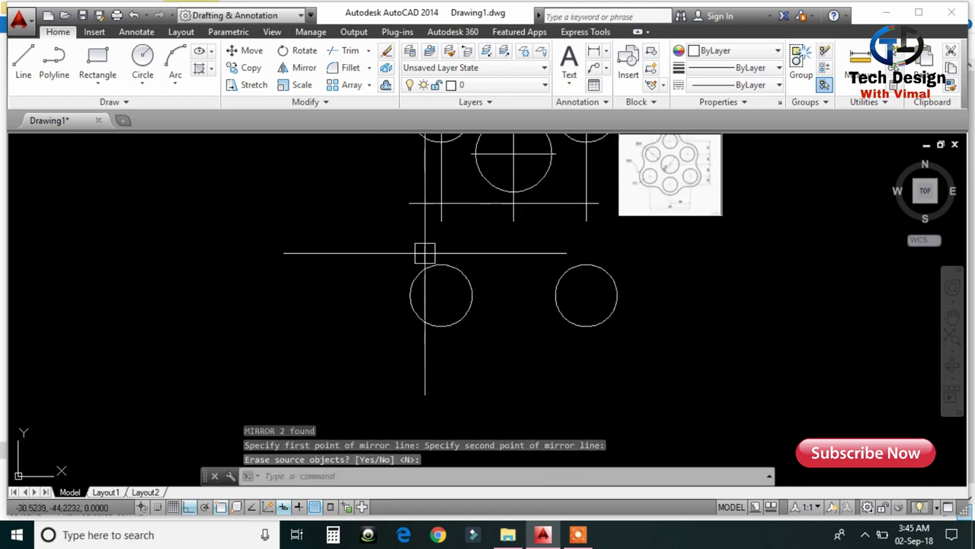
middle_drag(810, 266, 697, 322)
scroll(629, 221, up, 1)
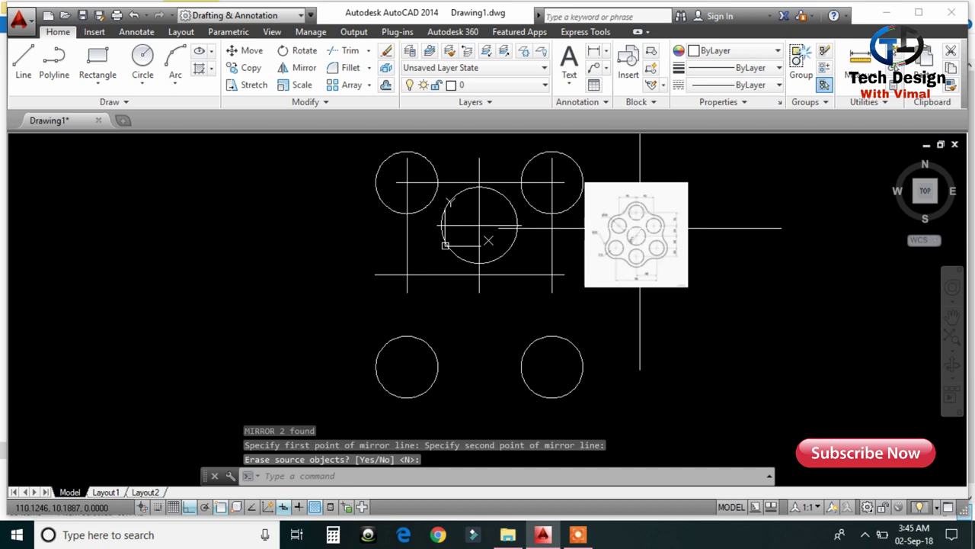
scroll(629, 222, up, 3)
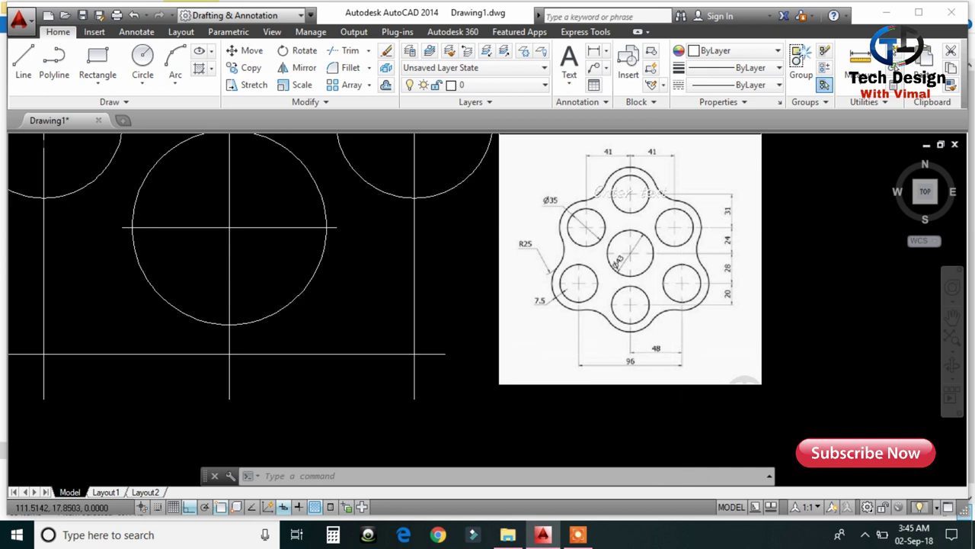
scroll(648, 173, down, 3)
Move the lower right circle 7 units to the right
click(576, 355)
click(604, 368)
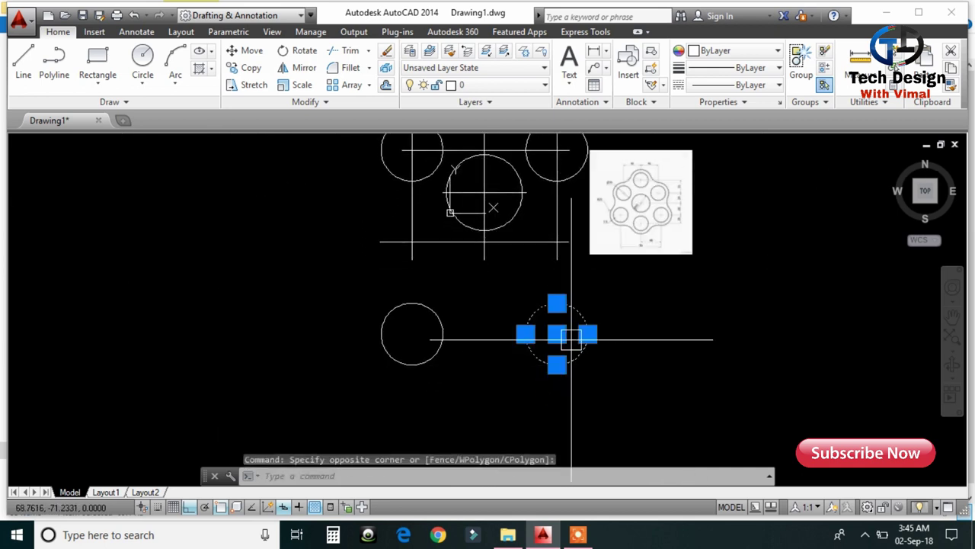
click(610, 371)
text(M)
key(Return)
click(610, 371)
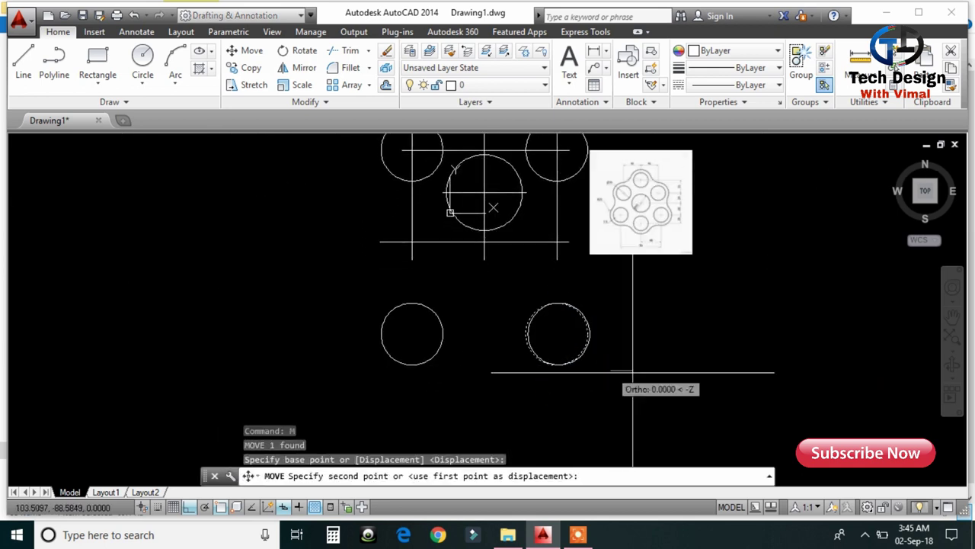
text(7)
key(Return)
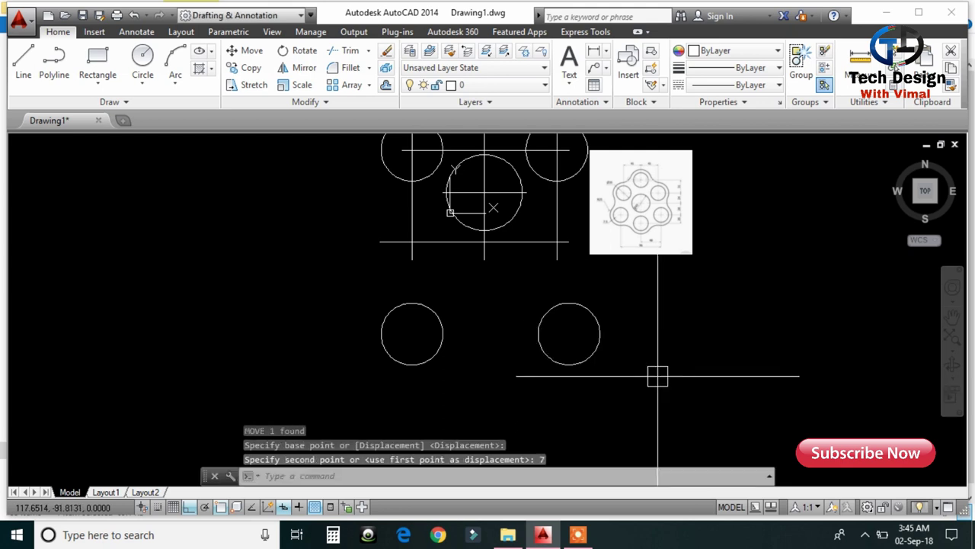
Move the lower left circle 7 units to the left
click(447, 371)
click(359, 312)
text(m)
key(Return)
click(337, 351)
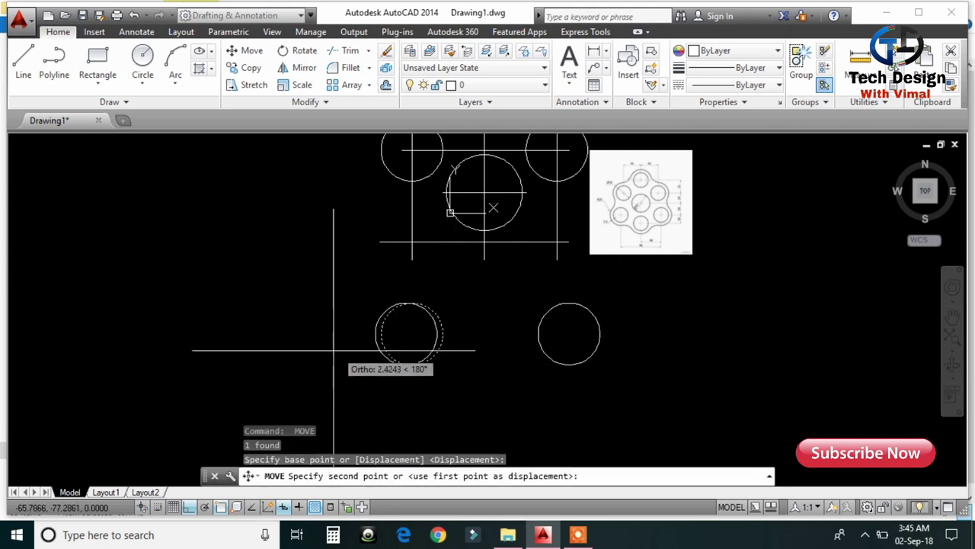
text(7)
key(Return)
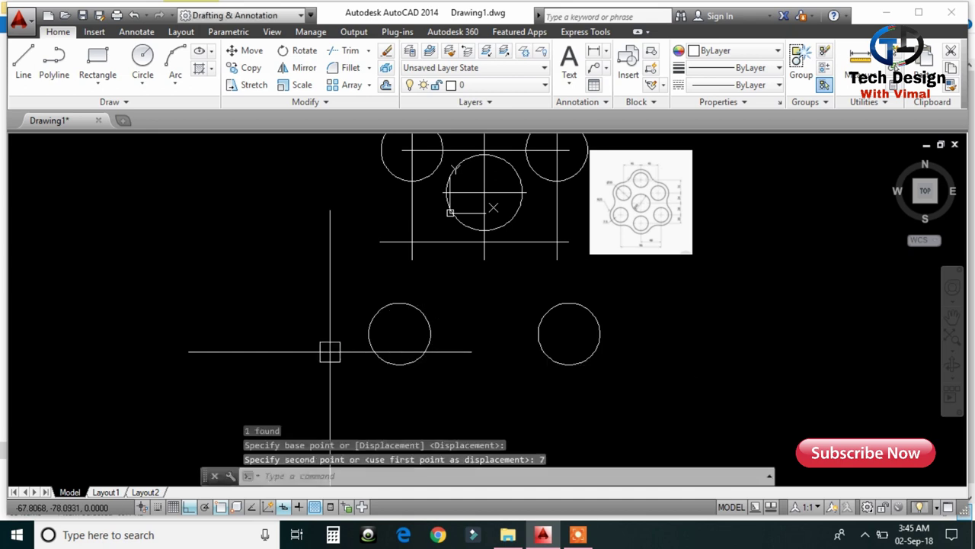
middle_drag(717, 275, 715, 299)
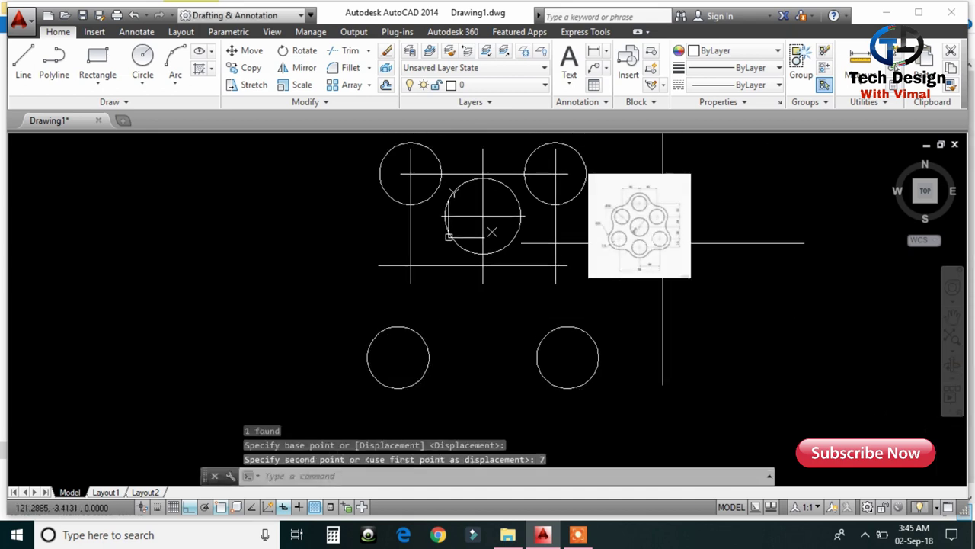
scroll(660, 241, up, 4)
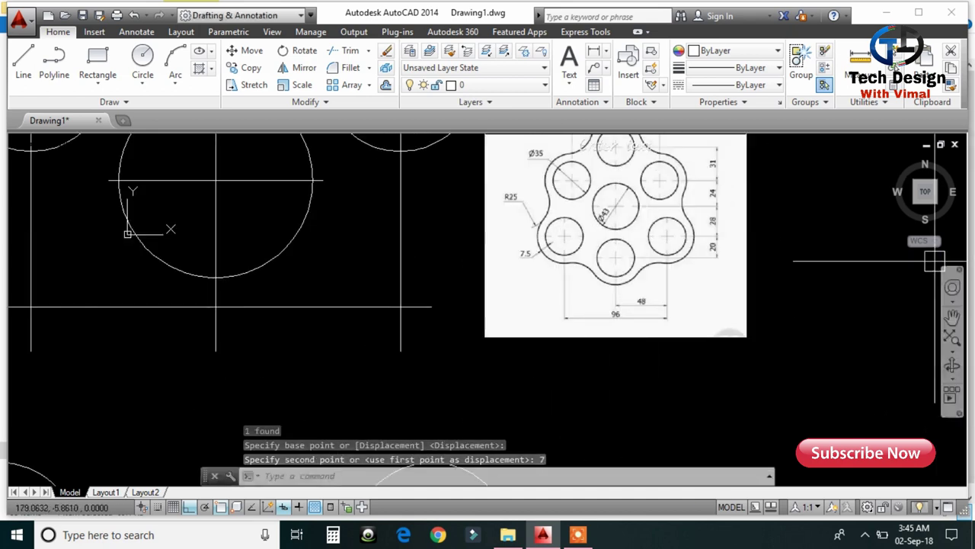
middle_drag(621, 169, 614, 219)
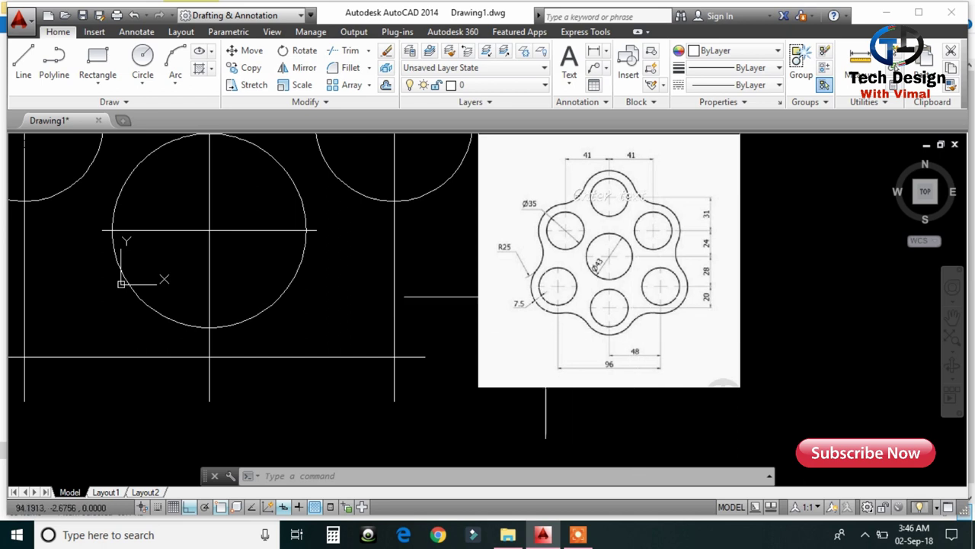
scroll(535, 298, up, 2)
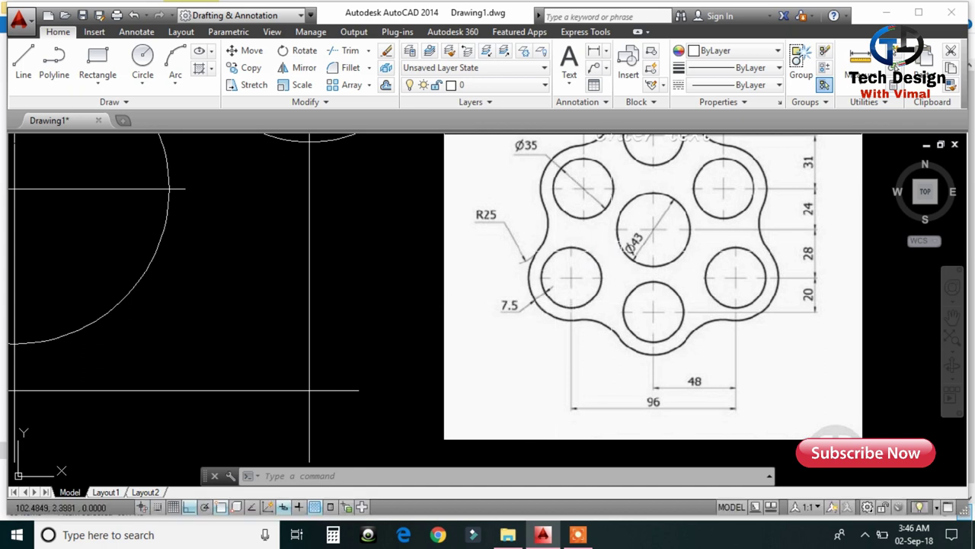
middle_drag(549, 305, 531, 323)
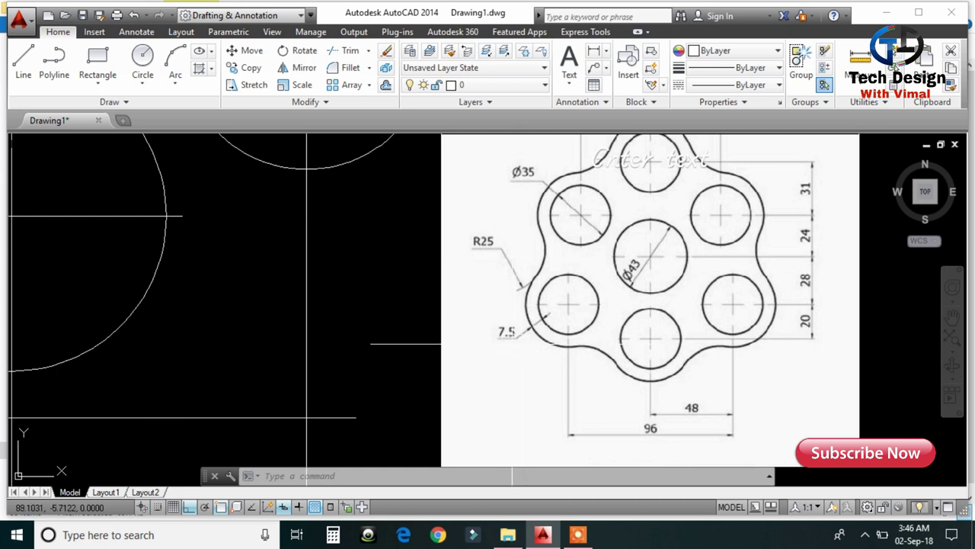
scroll(307, 316, down, 3)
scroll(488, 282, down, 3)
scroll(533, 347, down, 2)
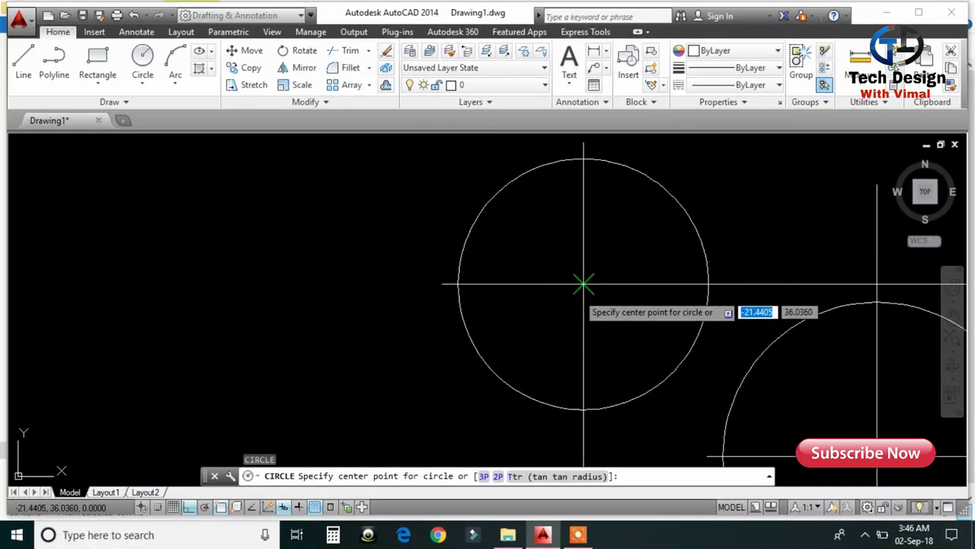
Draw a 50-diameter circle concentric with the upper-left hole
click(584, 284)
text(d)
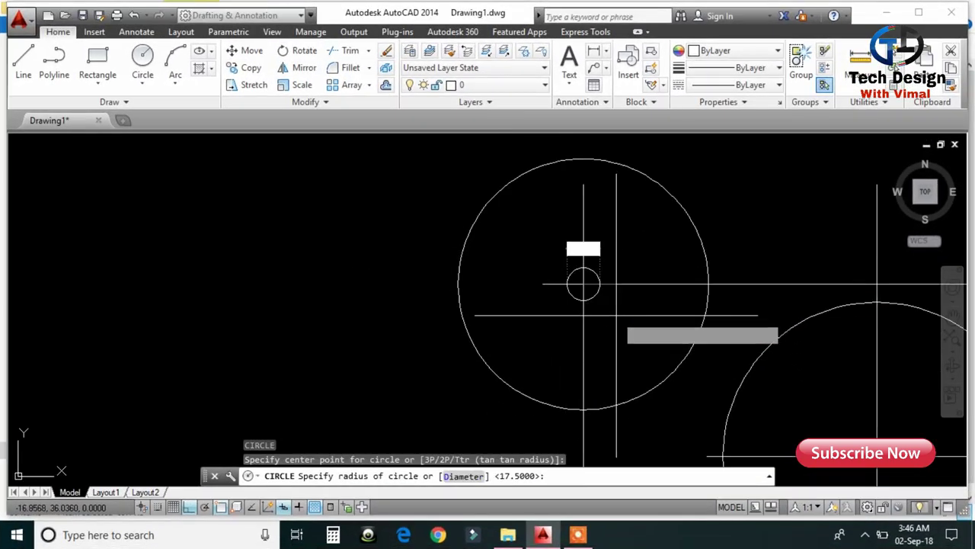
key(Return)
text(5)
key(Return)
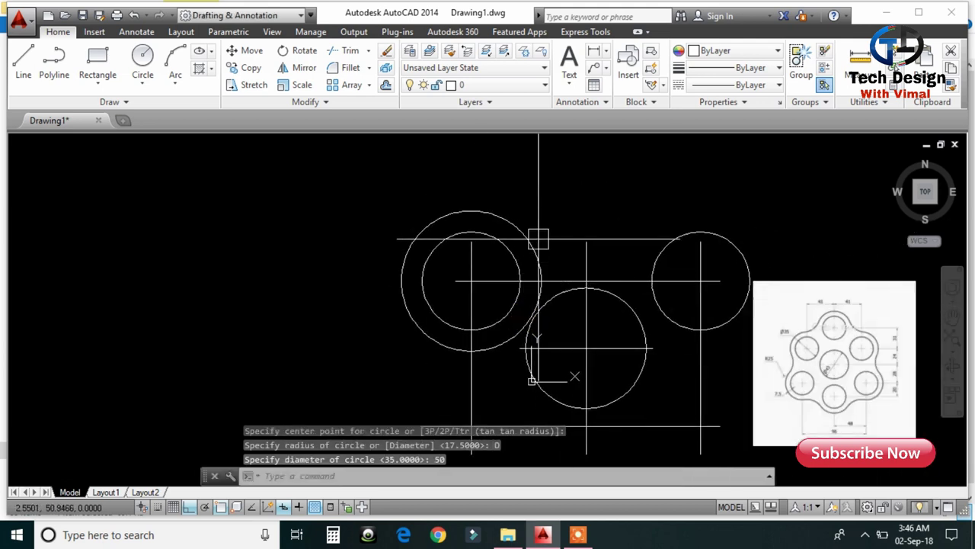
Copy the 50-diameter circle around the remaining outer hole centres
click(537, 238)
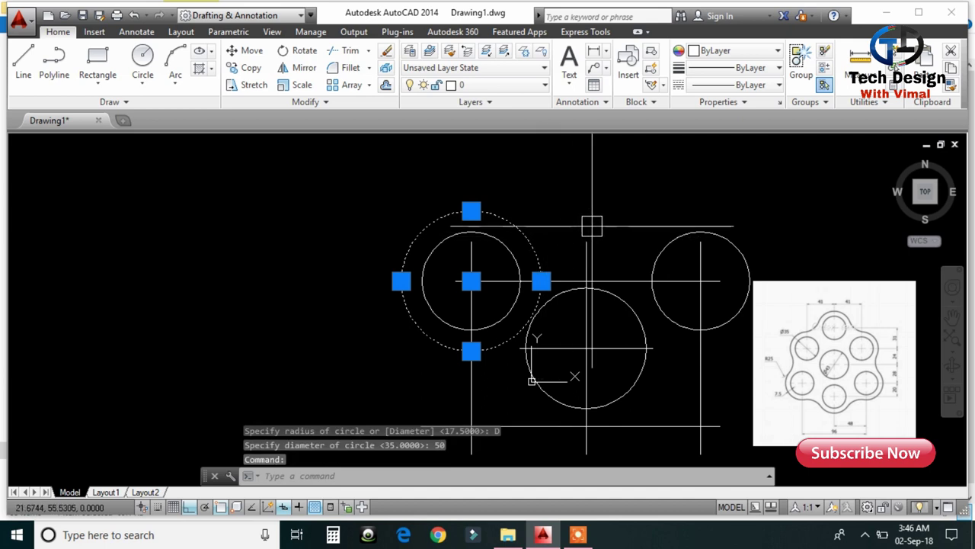
text(Co)
key(Return)
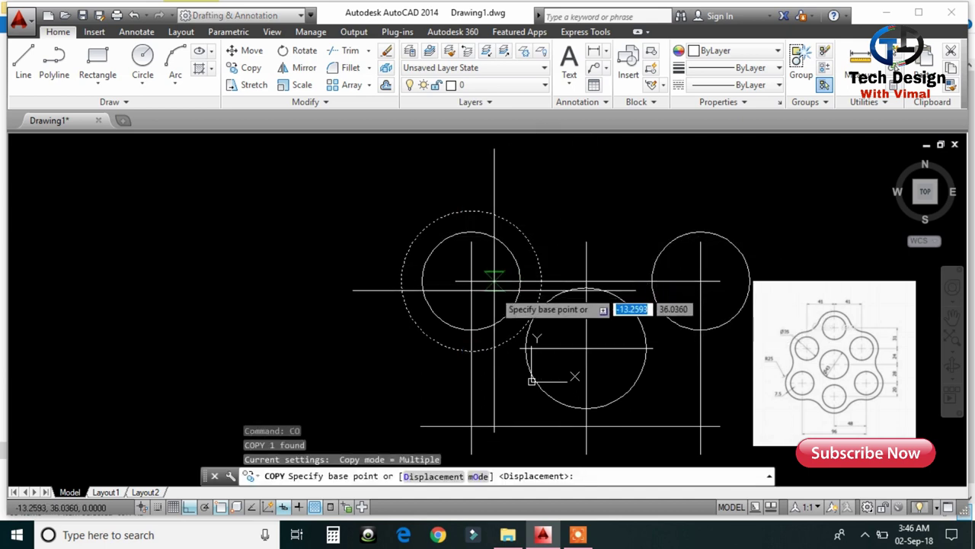
click(471, 281)
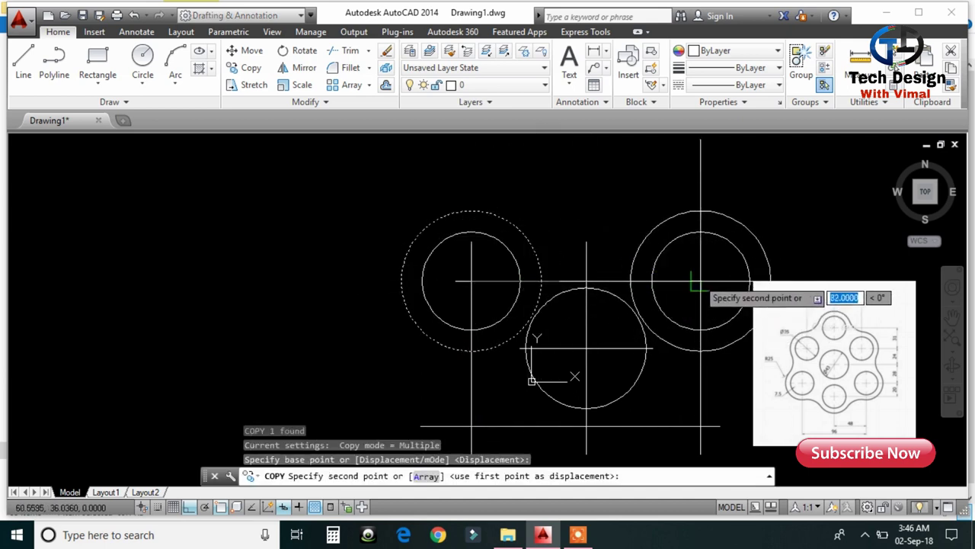
scroll(711, 318, down, 4)
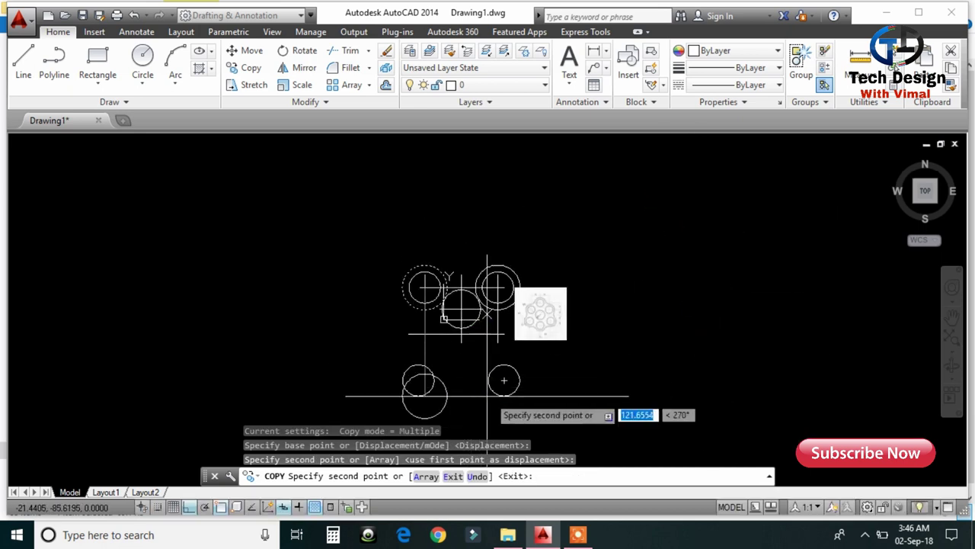
click(504, 379)
scroll(446, 395, up, 4)
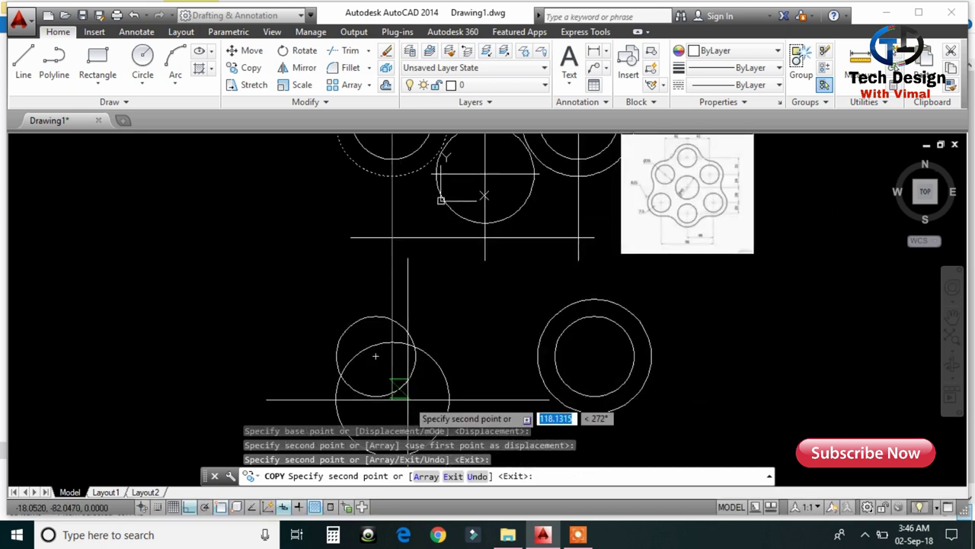
click(376, 355)
key(Escape)
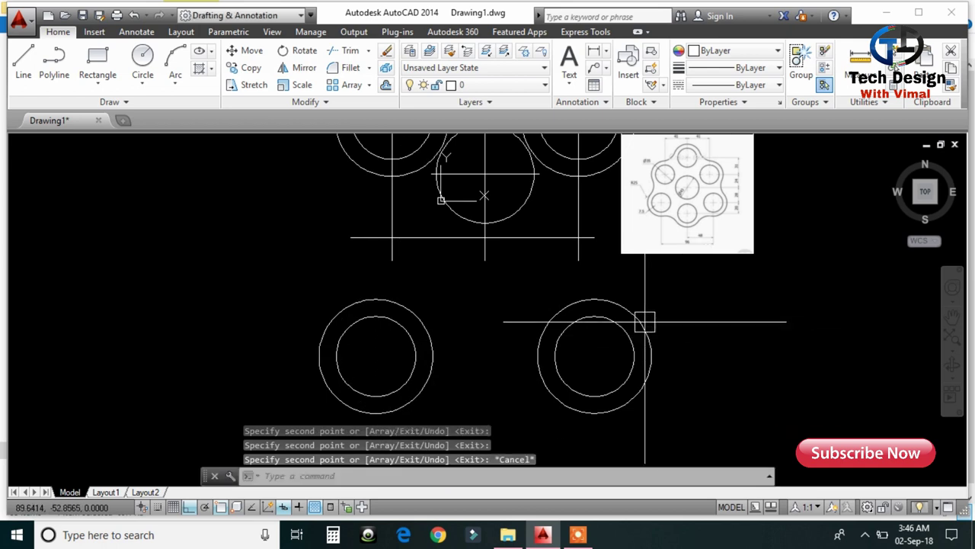
scroll(671, 308, down, 3)
scroll(663, 258, up, 1)
scroll(664, 258, up, 2)
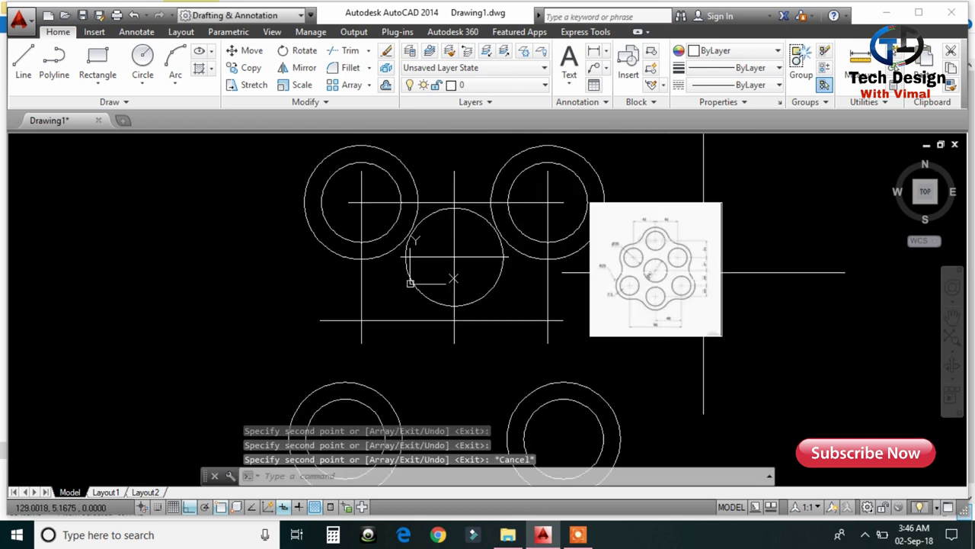
scroll(667, 297, up, 4)
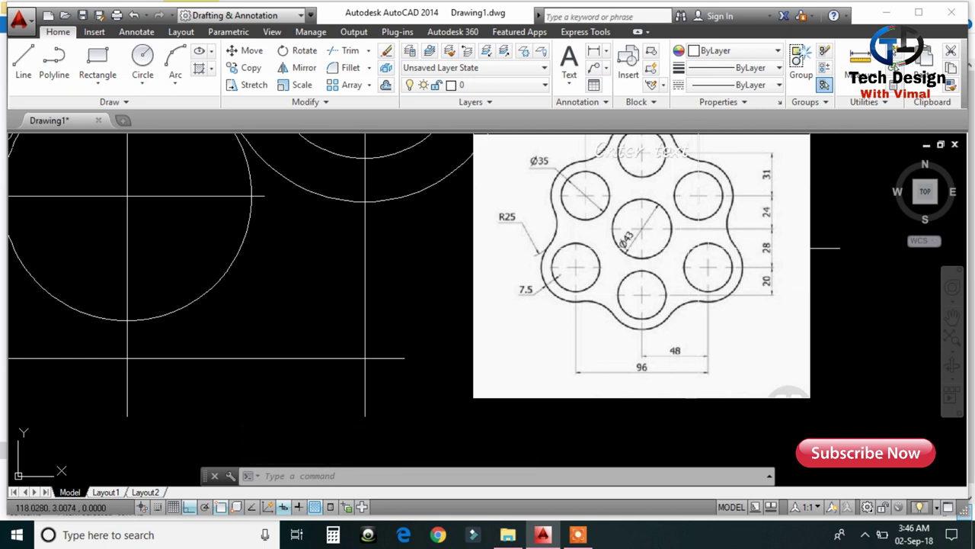
Move the horizontal centre line through the upper holes up 31 units
middle_drag(710, 224, 697, 309)
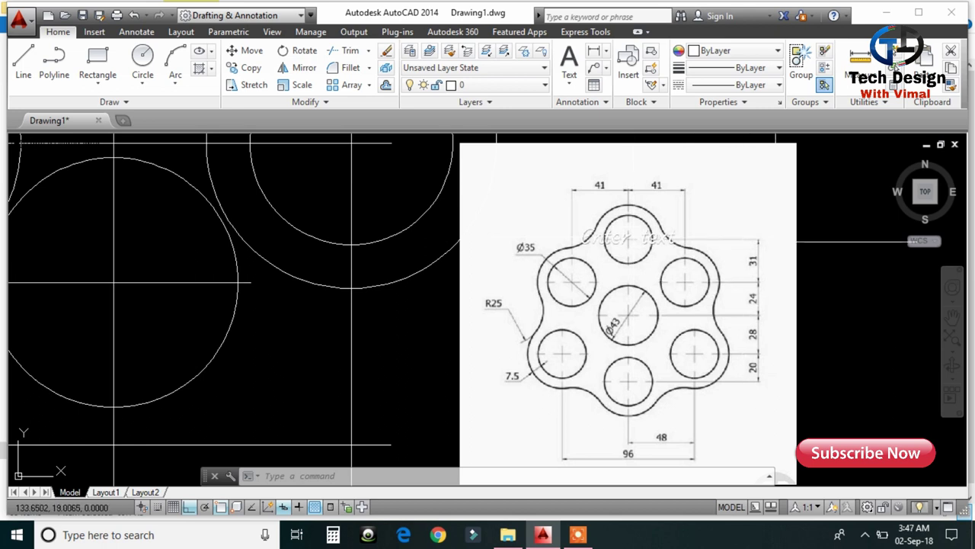
scroll(806, 309, down, 5)
scroll(742, 253, up, 4)
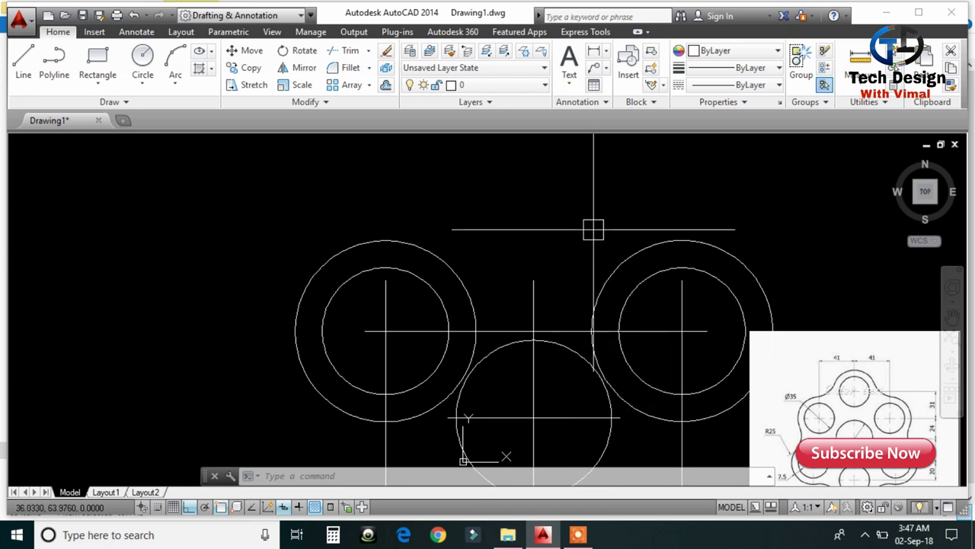
click(561, 324)
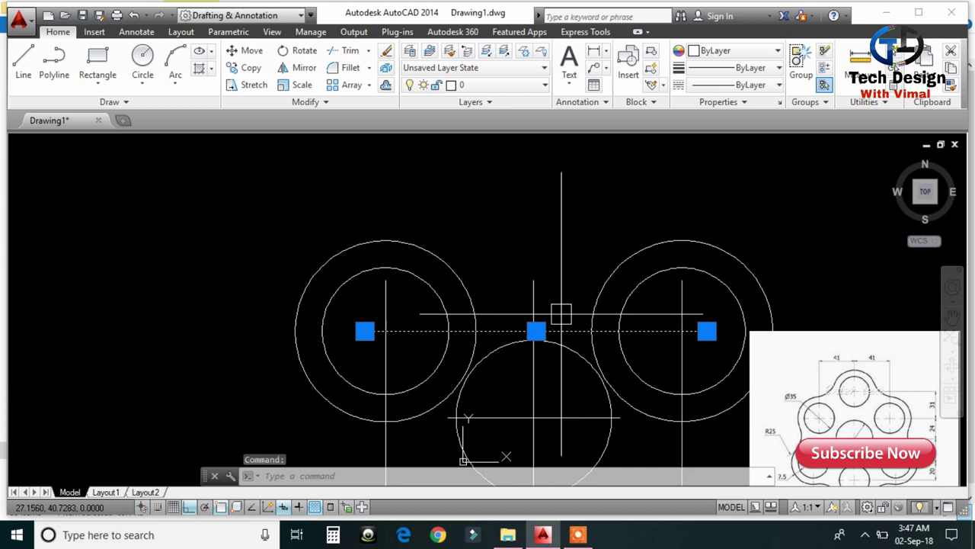
text(m)
key(Return)
click(565, 269)
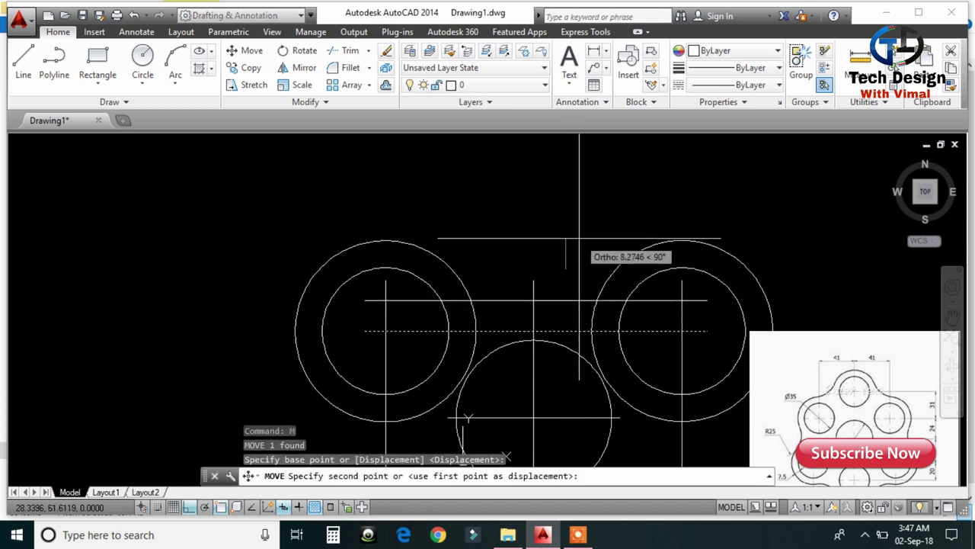
text(31)
key(Return)
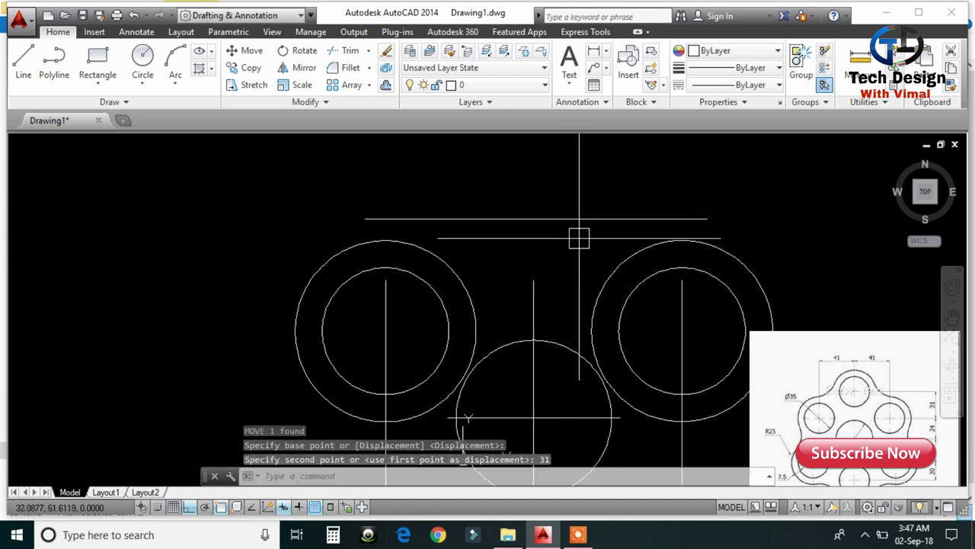
Lengthen the middle vertical centre line upward past the moved line
click(544, 272)
click(521, 285)
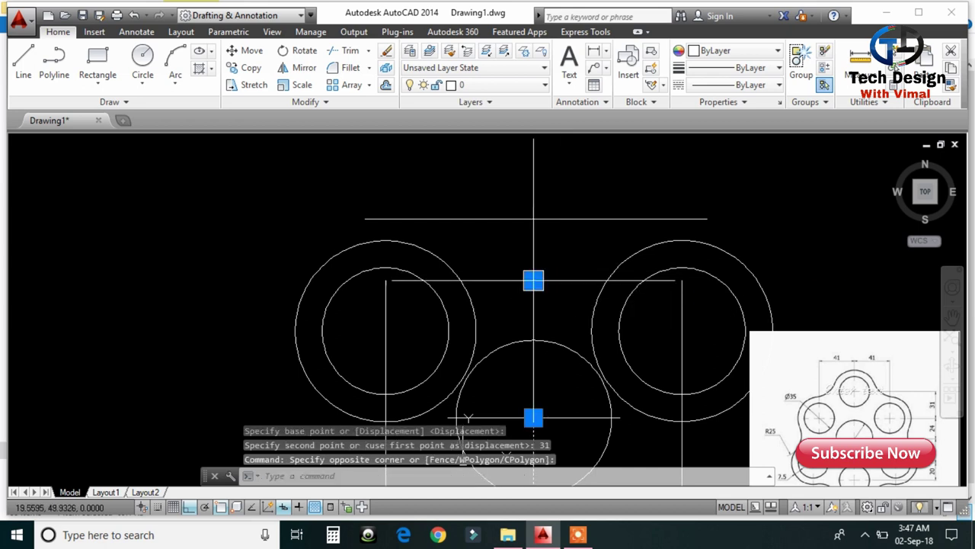
click(533, 280)
click(530, 159)
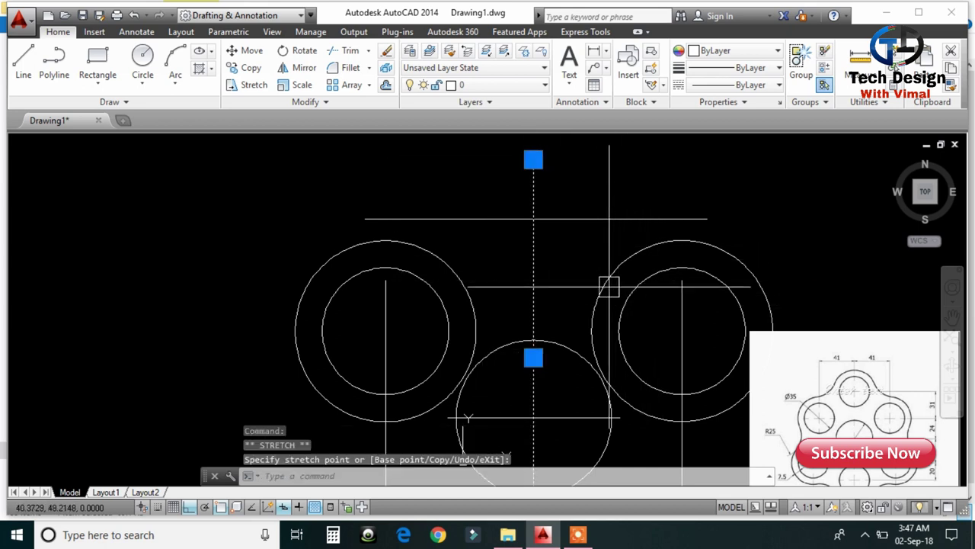
key(Escape)
Select the upper-left hole's two concentric circles for copying
click(483, 257)
click(429, 309)
text(cco)
key(Return)
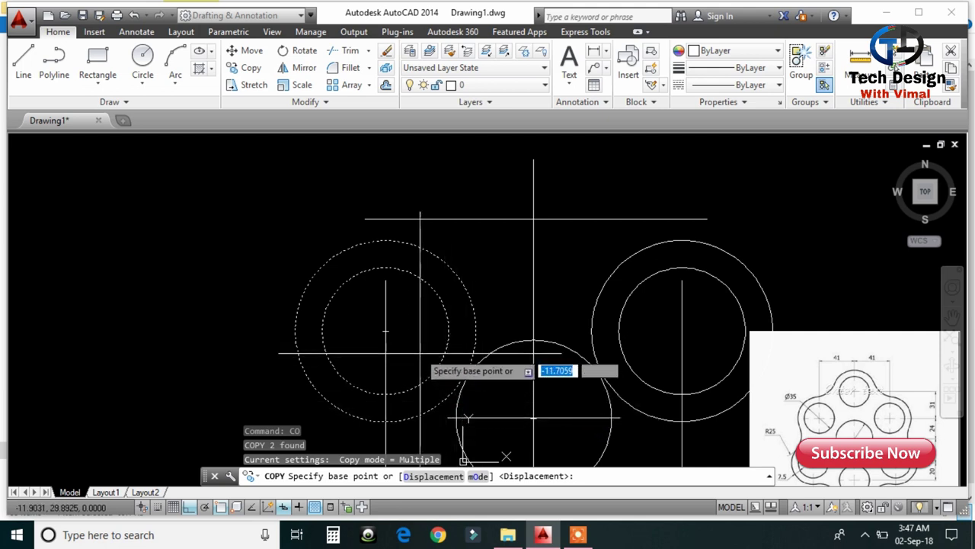
Copy the hole's 35- and 50-diameter circles onto the top centre-line crossing
click(386, 328)
click(533, 215)
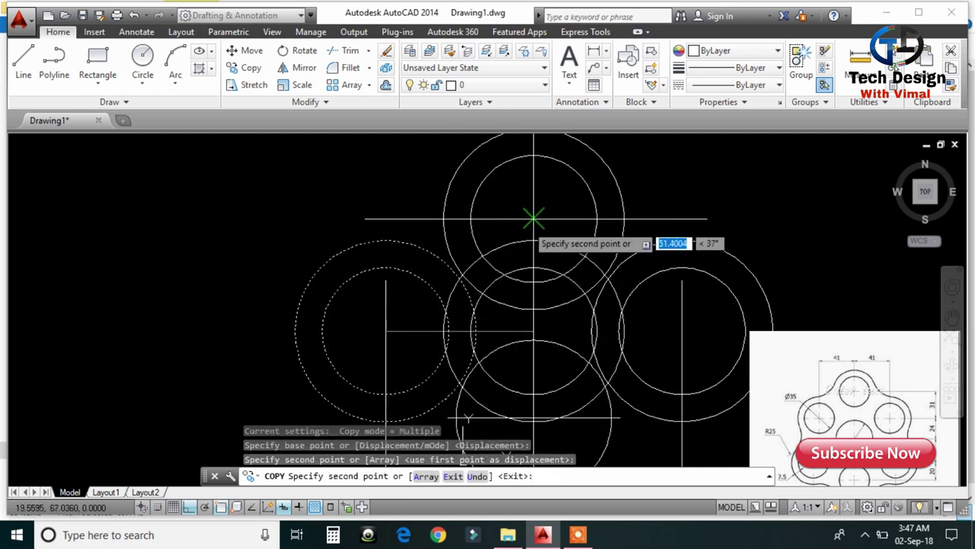
key(Escape)
middle_drag(571, 349, 534, 336)
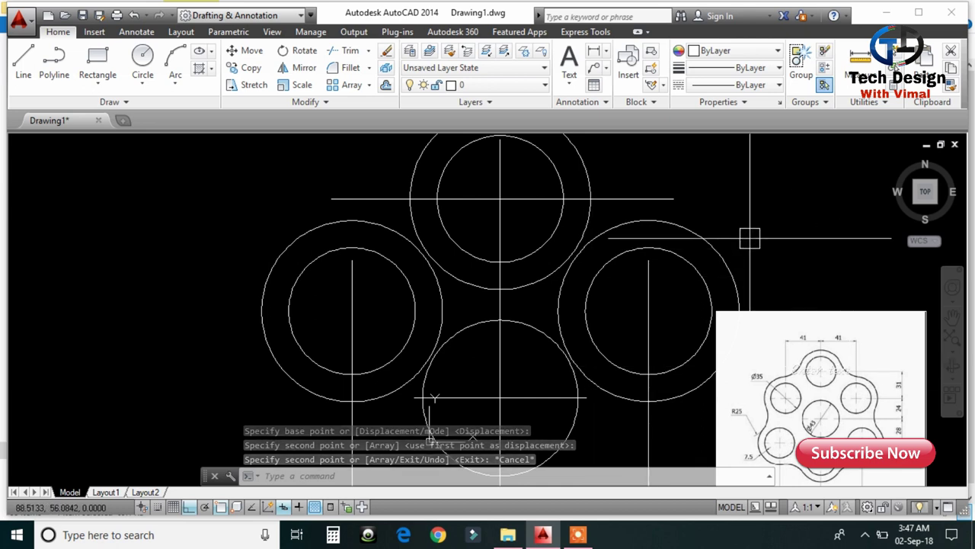
middle_drag(822, 471, 741, 364)
Draw a horizontal line between the two lower hole centres
scroll(740, 364, up, 2)
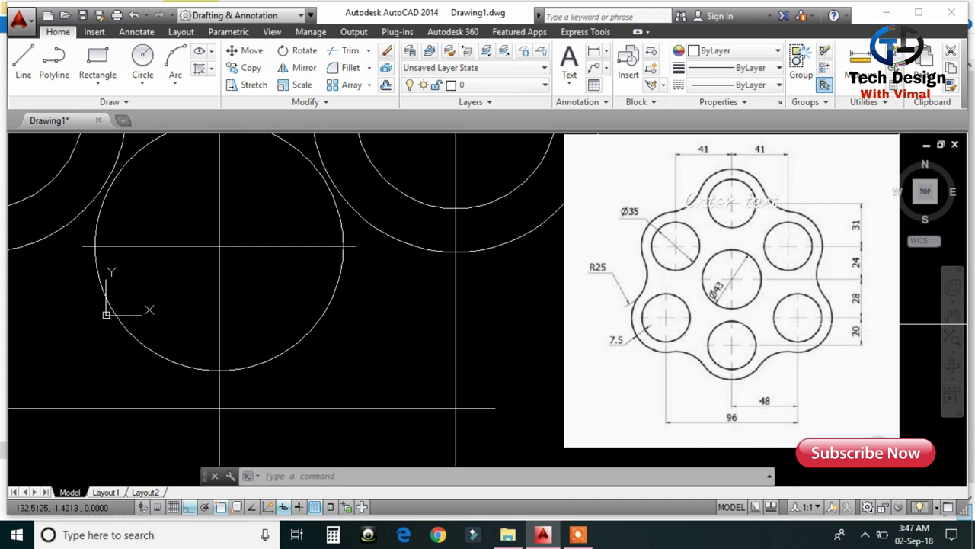
scroll(777, 253, down, 6)
middle_drag(602, 328, 569, 285)
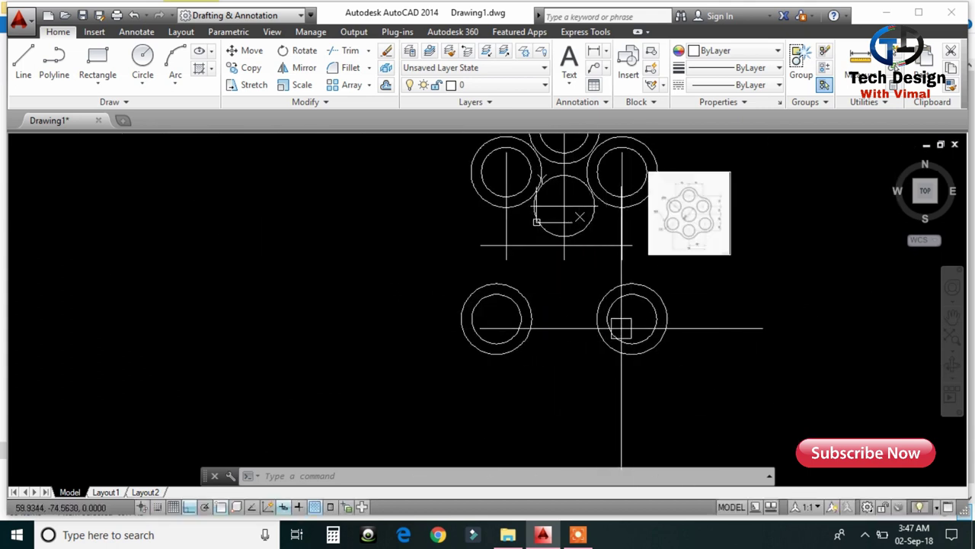
text(l)
key(Return)
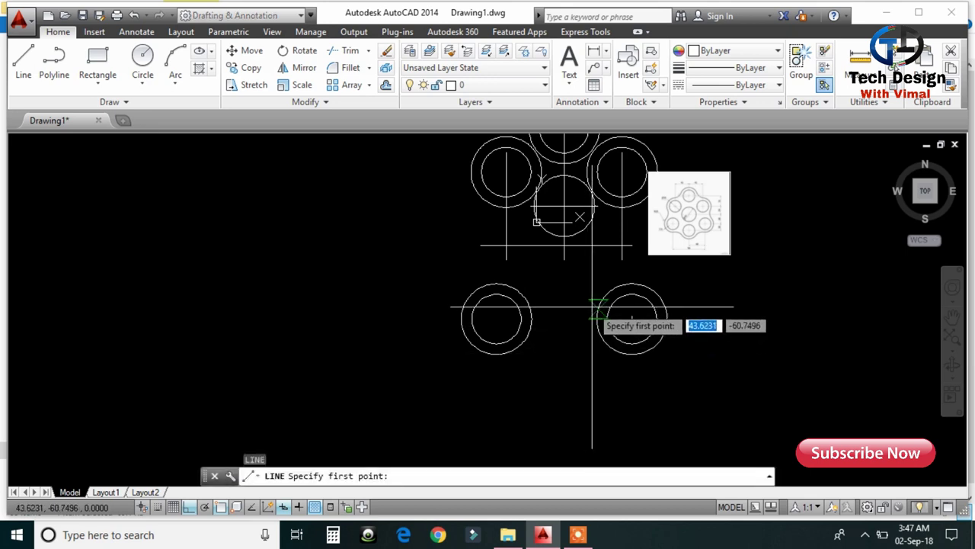
click(631, 317)
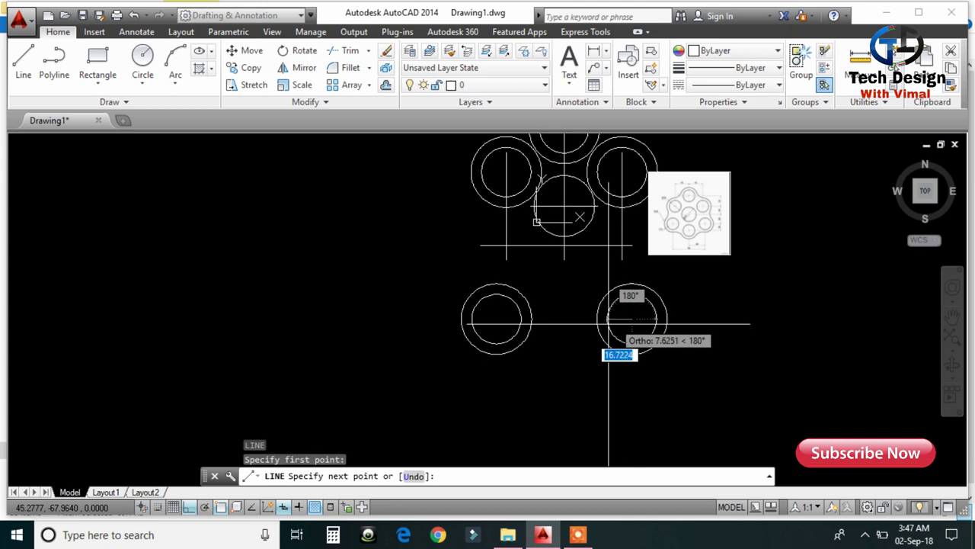
click(496, 318)
key(Escape)
Move the new line 20 units down below the hole centres
click(534, 318)
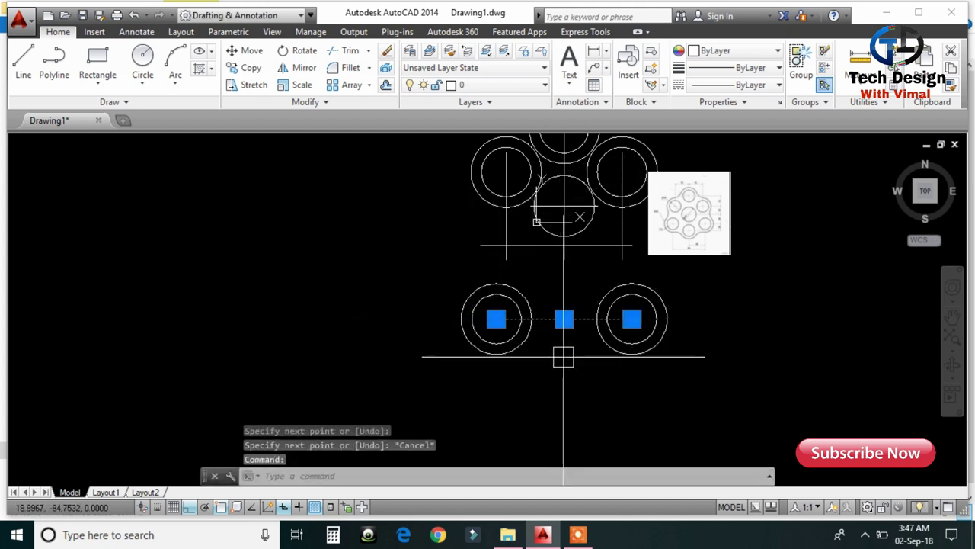
text(m)
key(Return)
click(704, 342)
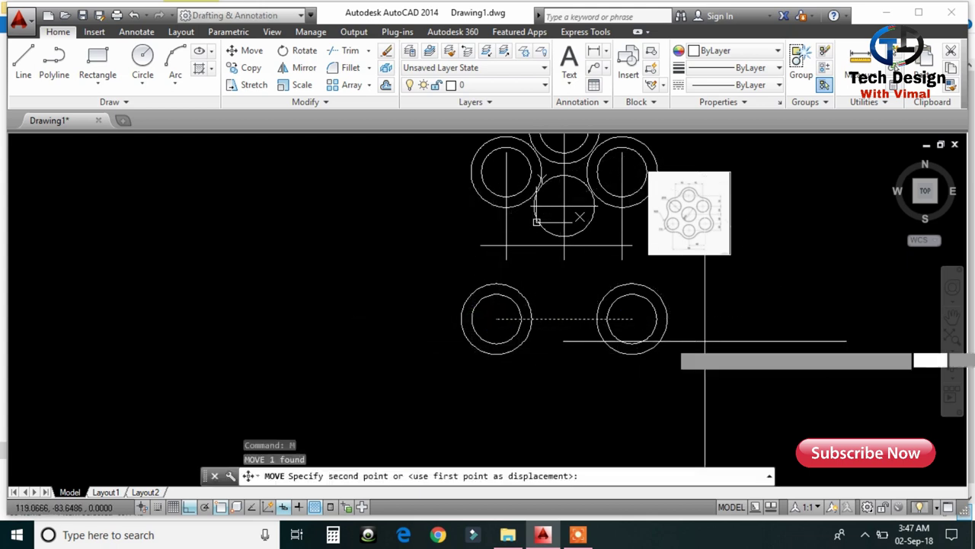
text(20)
key(Return)
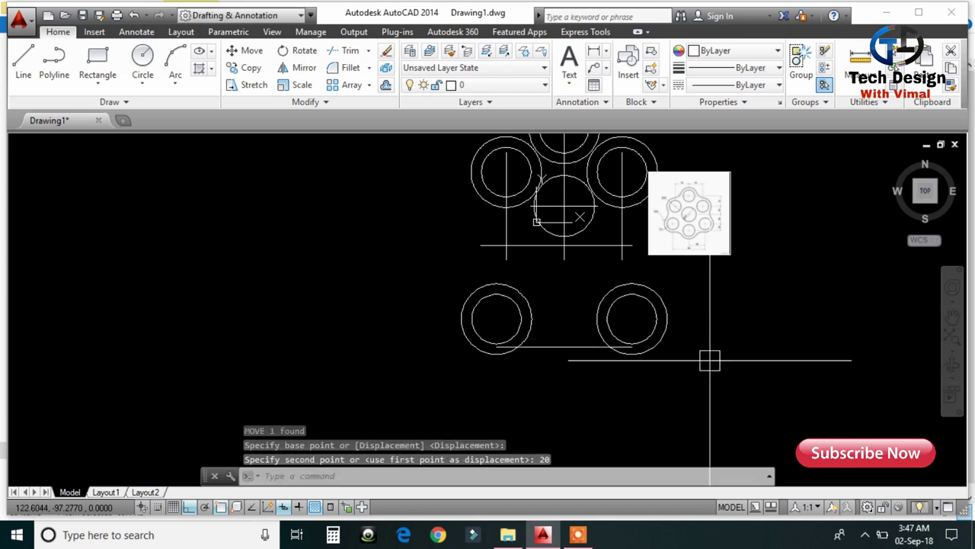
click(570, 267)
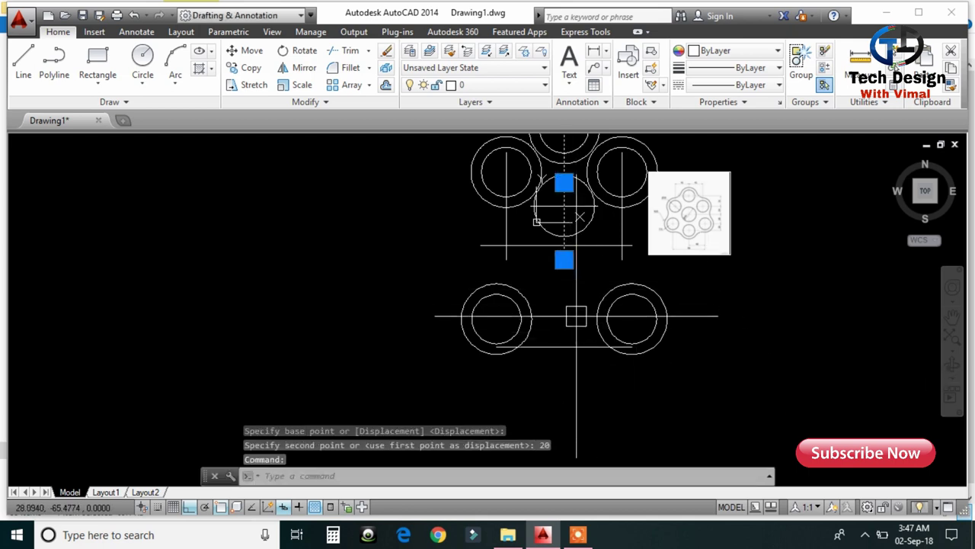
click(564, 260)
key(Escape)
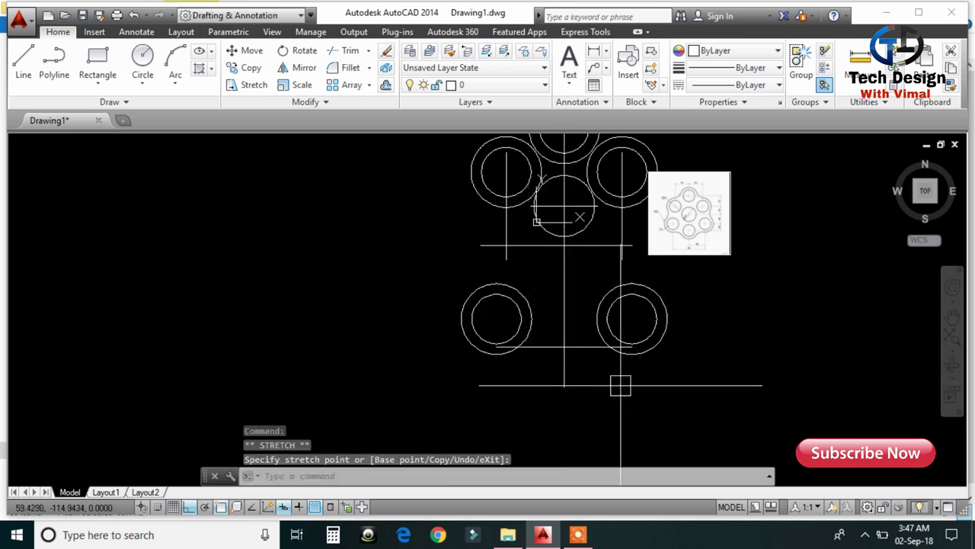
scroll(640, 327, up, 2)
Copy the lower-right hole's 35/50 circle pair to the bottom-centre intersection
click(724, 315)
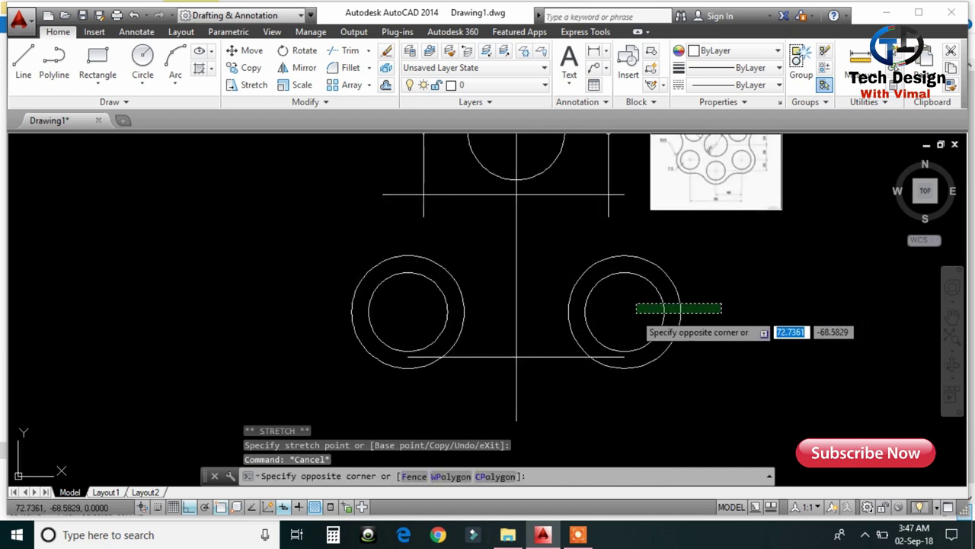
click(614, 321)
text(co)
key(Return)
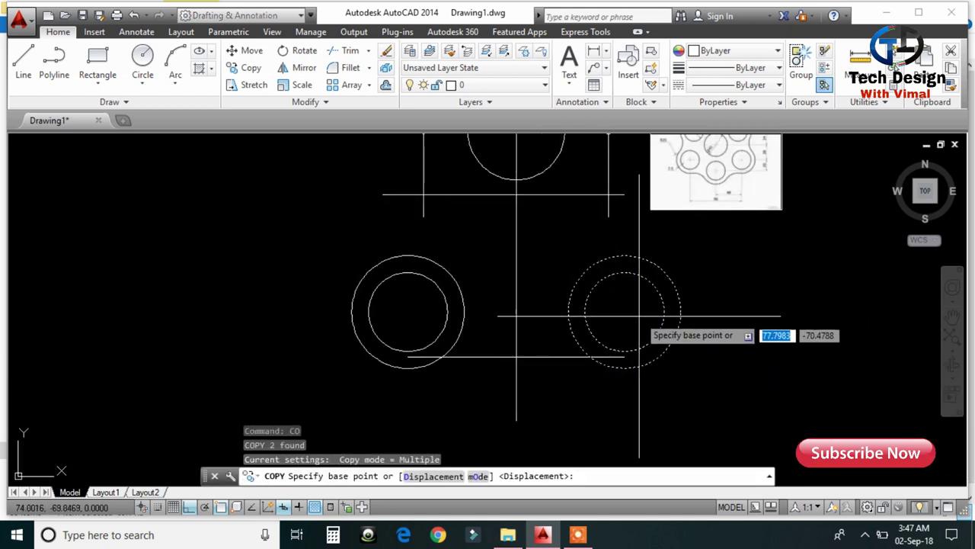
click(625, 312)
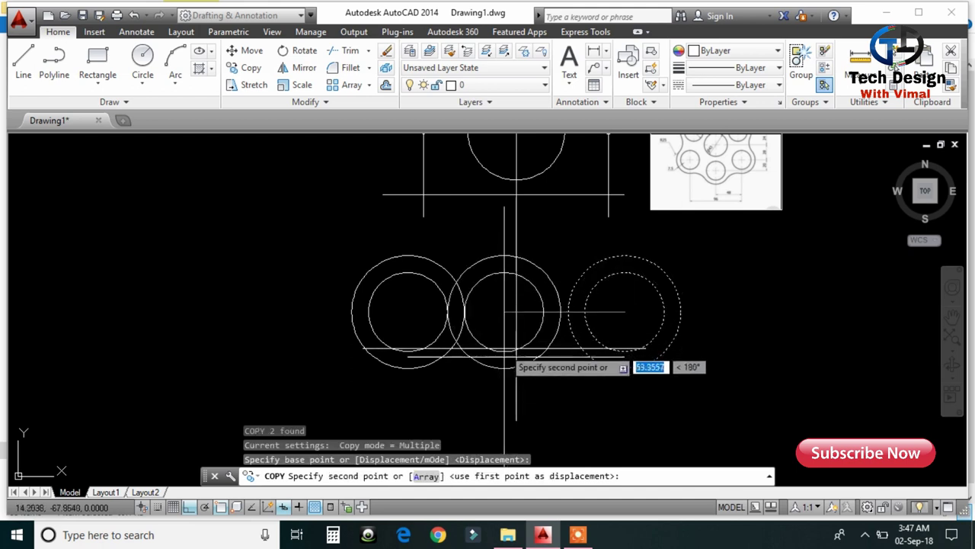
click(516, 357)
key(Escape)
Erase the leftover horizontal construction line near the new bottom hole
scroll(508, 350, up, 2)
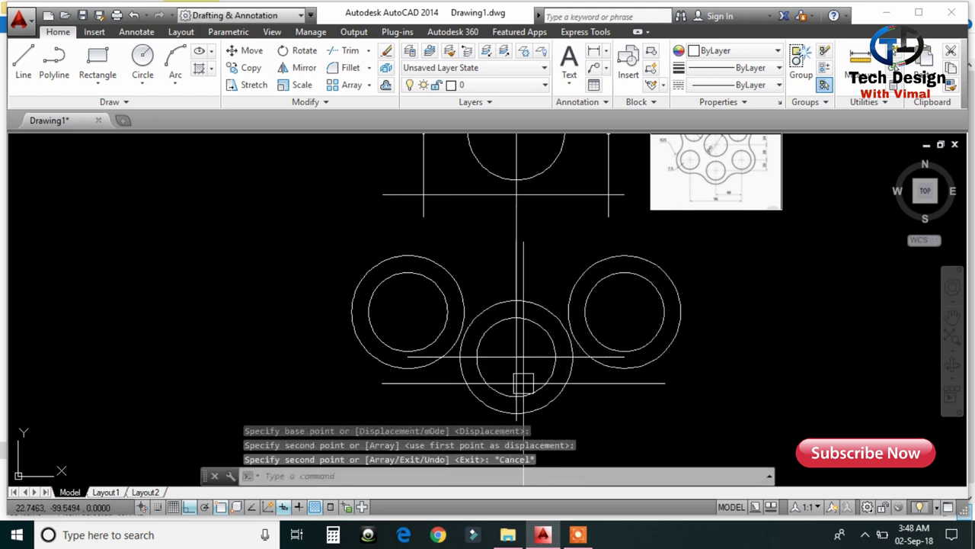
click(540, 364)
key(Delete)
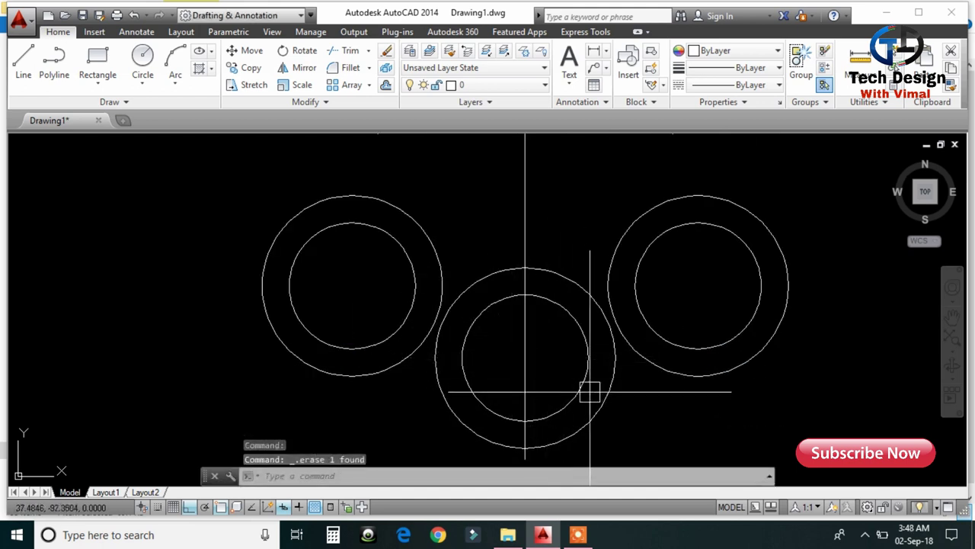
scroll(587, 392, down, 5)
middle_drag(579, 399, 593, 440)
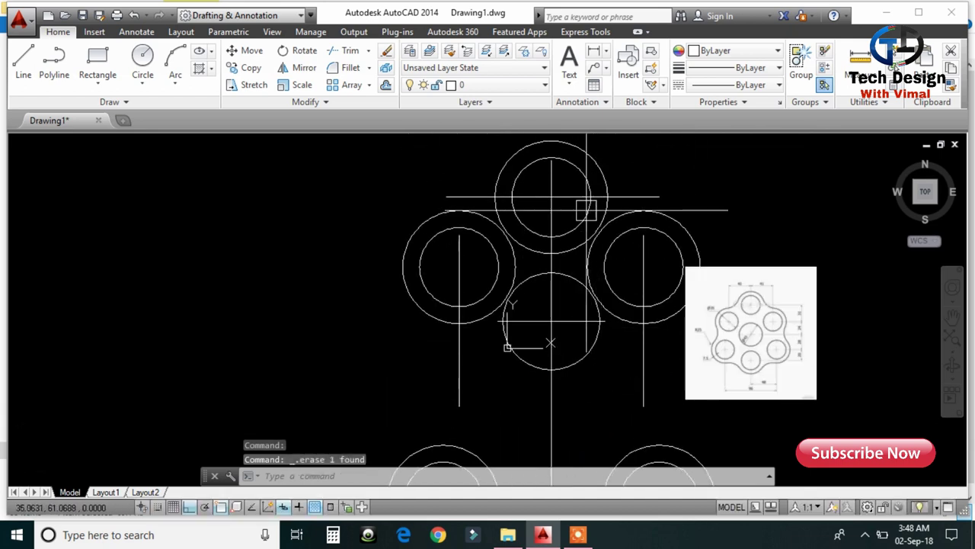
Delete the horizontal line running through the upper holes
click(635, 192)
key(Delete)
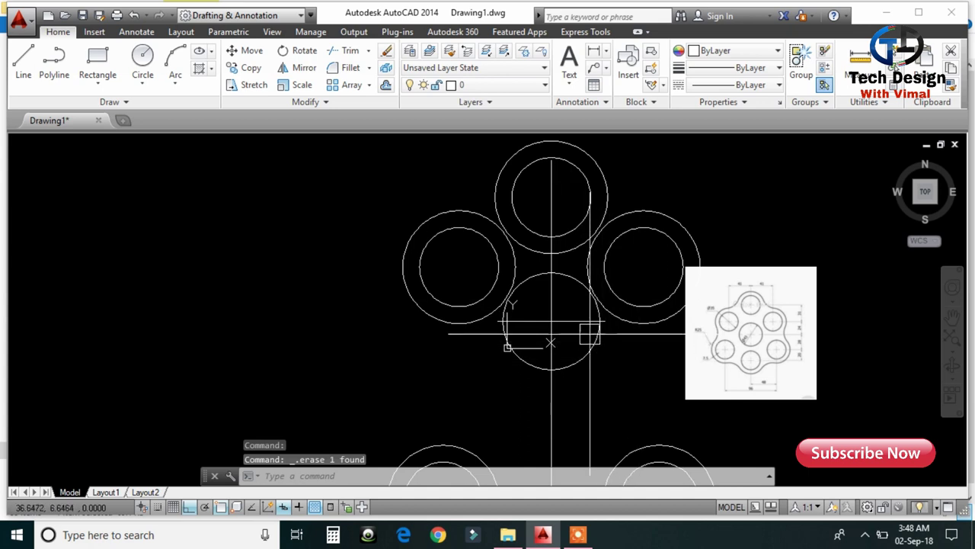
scroll(656, 323, down, 3)
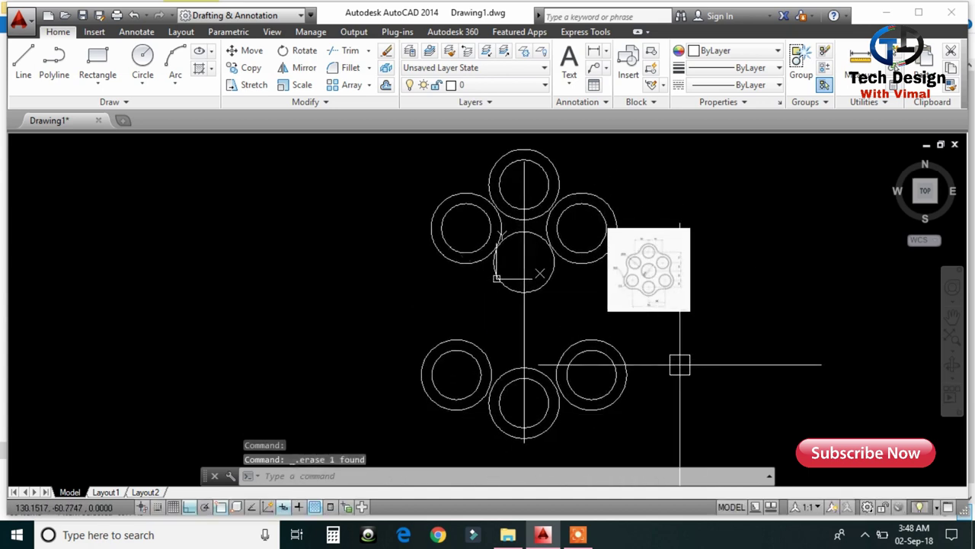
scroll(680, 365, up, 3)
scroll(492, 262, down, 2)
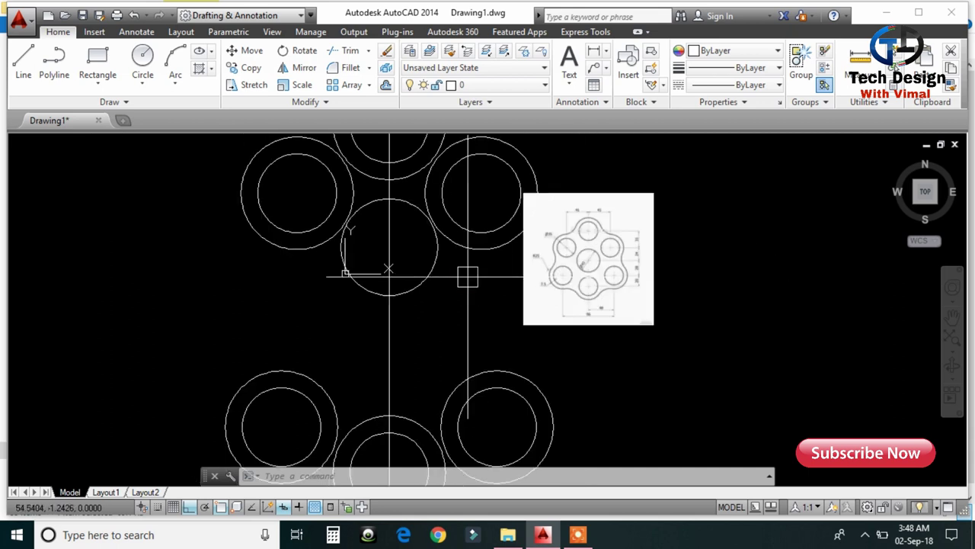
text(DL)
Place a trial 80-unit vertical linear dimension between construction lines, then erase it
key(Return)
click(389, 268)
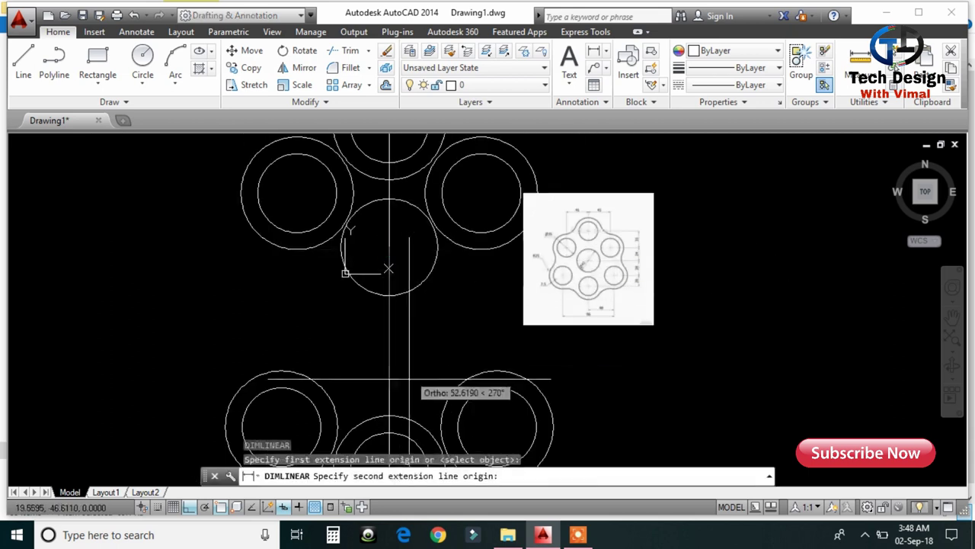
middle_drag(406, 379, 390, 332)
click(481, 378)
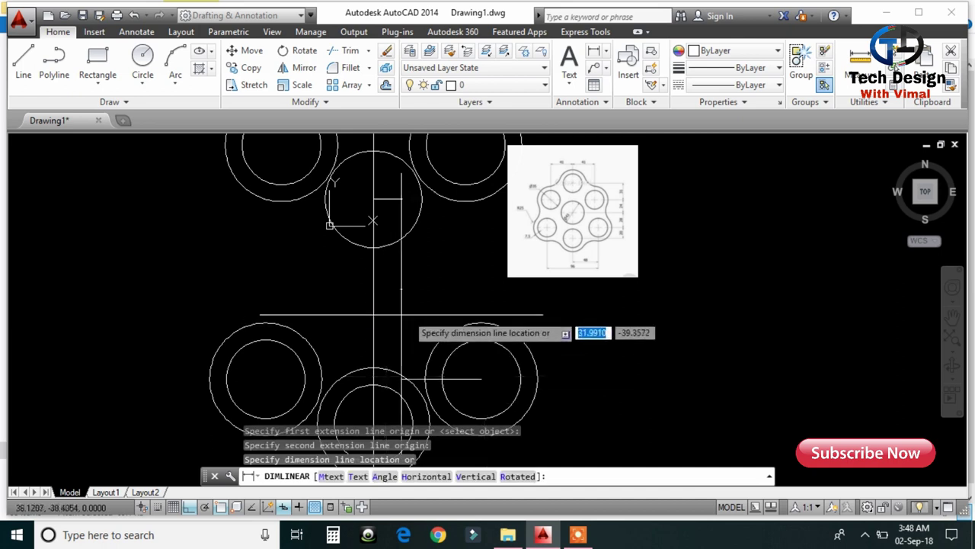
click(681, 298)
scroll(666, 279, up, 3)
scroll(670, 275, up, 2)
scroll(684, 279, up, 2)
click(677, 304)
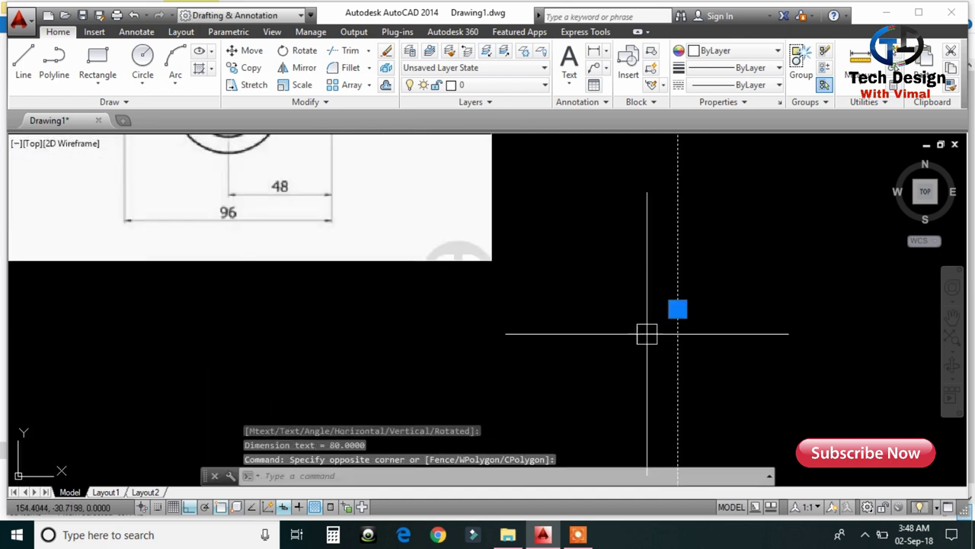
key(Delete)
text(d)
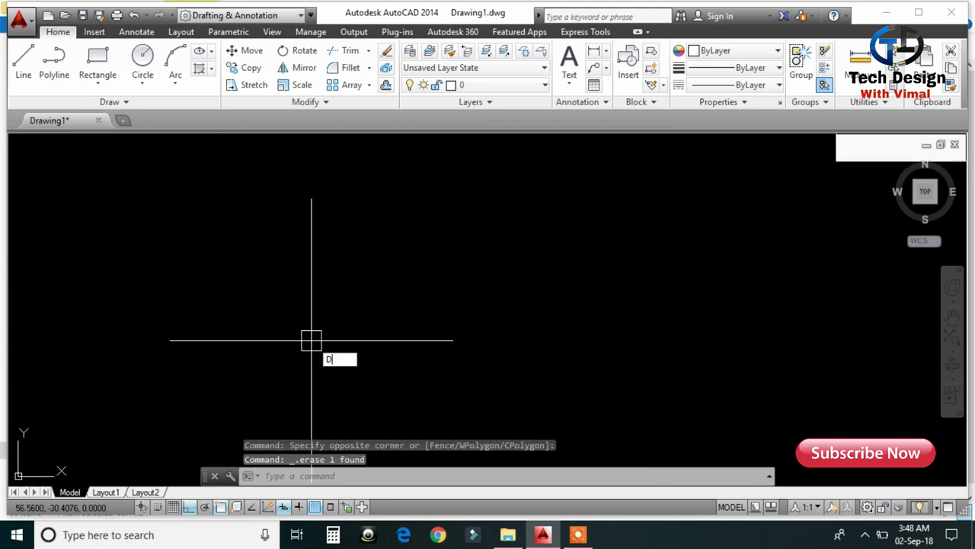
key(Return)
Change the Standard style's Fit-tab overall scale to 12 and apply it
click(634, 236)
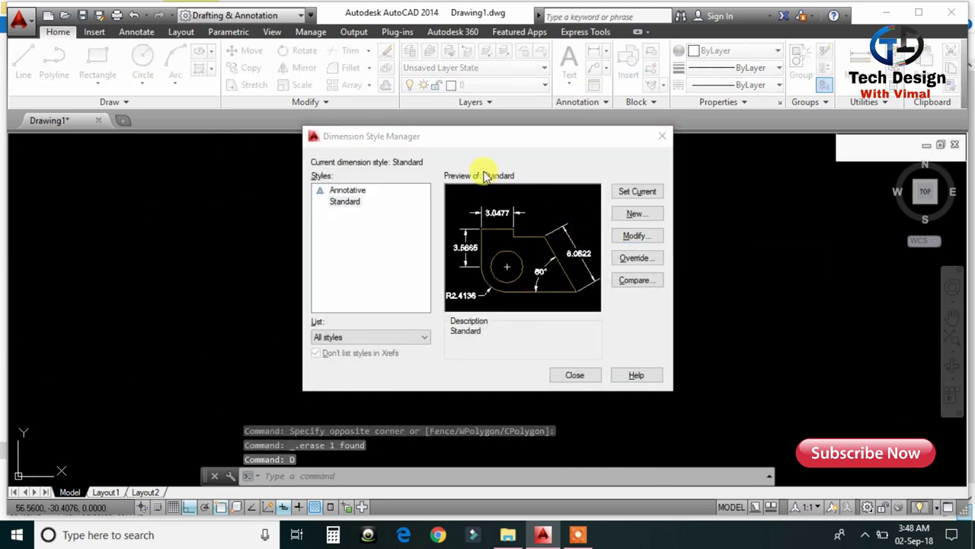
drag(651, 302, 599, 316)
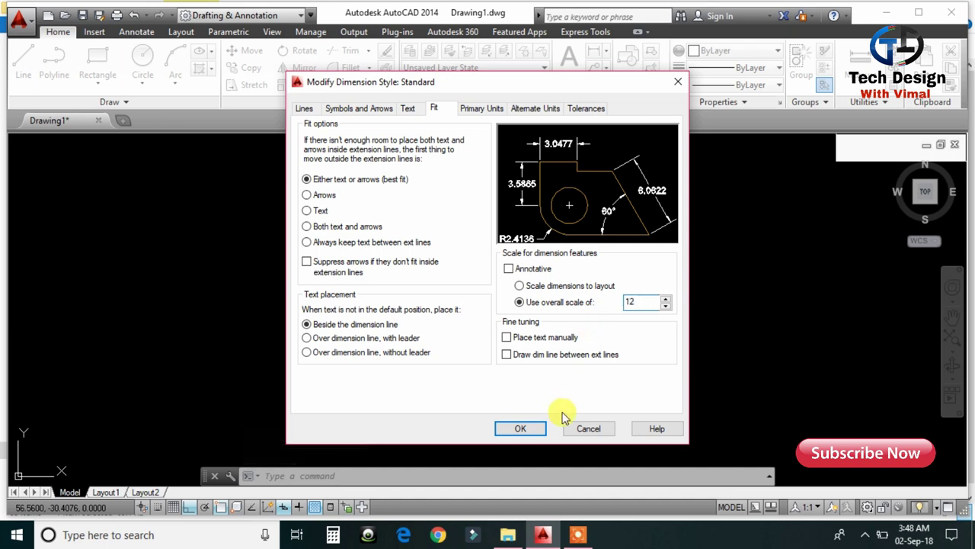
click(528, 430)
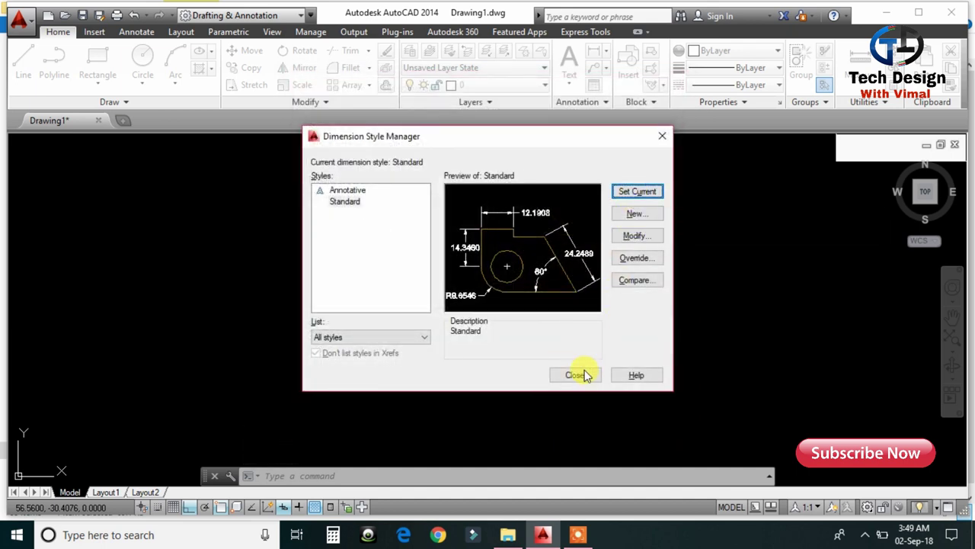
click(583, 375)
text(LI)
key(Return)
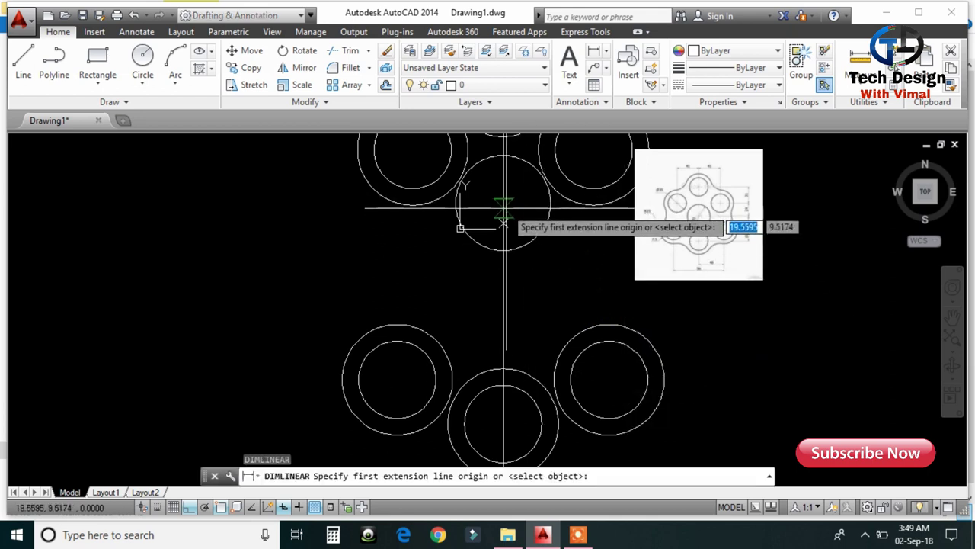
click(503, 221)
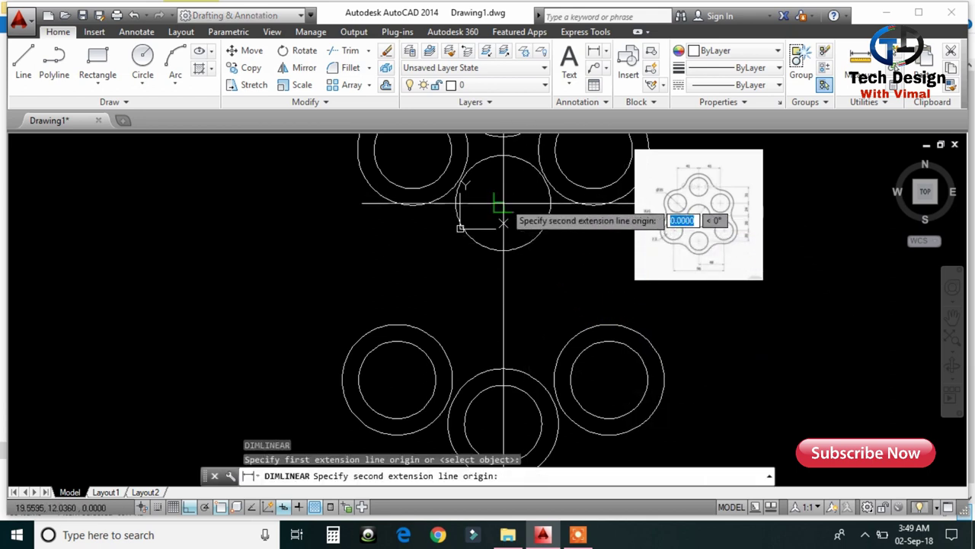
click(609, 378)
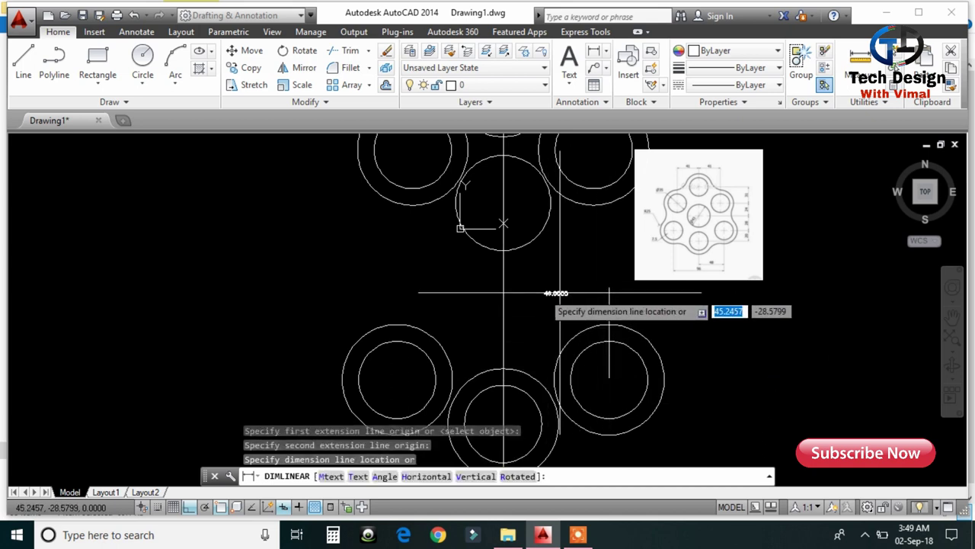
click(576, 294)
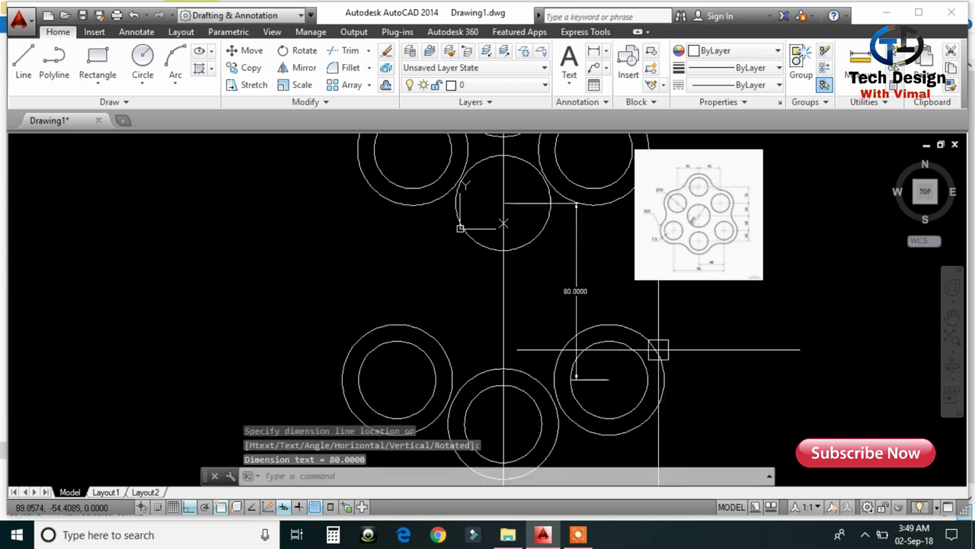
click(576, 290)
key(Delete)
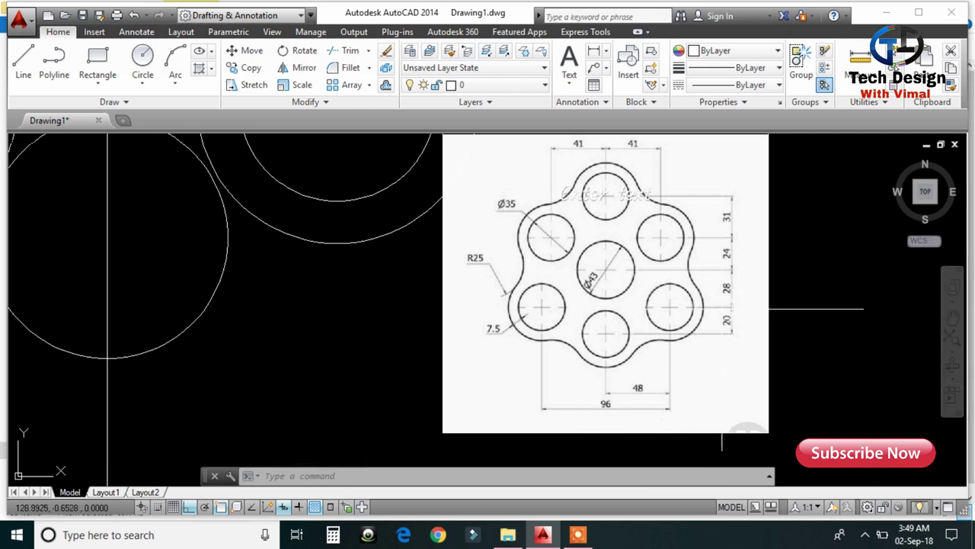
scroll(616, 448, down, 5)
middle_drag(679, 353, 688, 263)
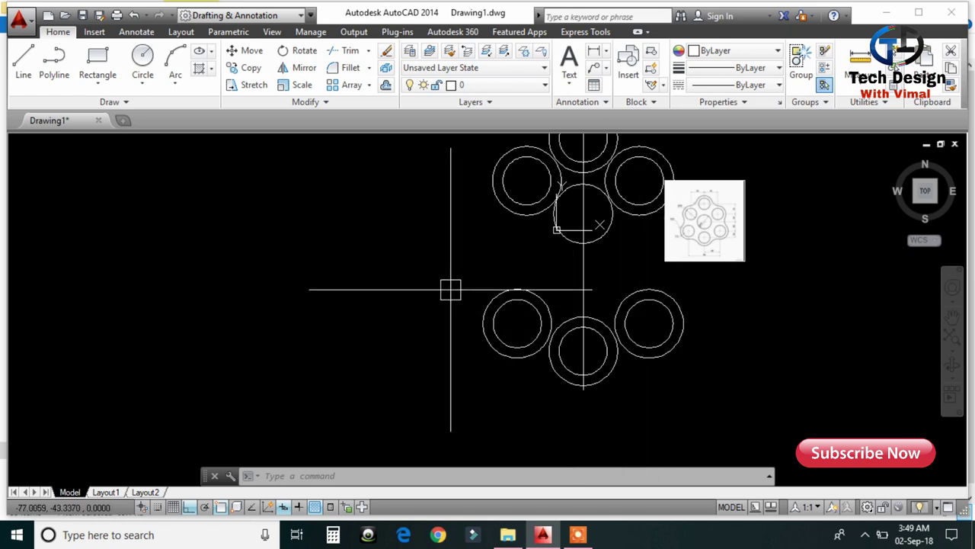
Move the six lower circles up by 52 units
click(450, 290)
click(706, 397)
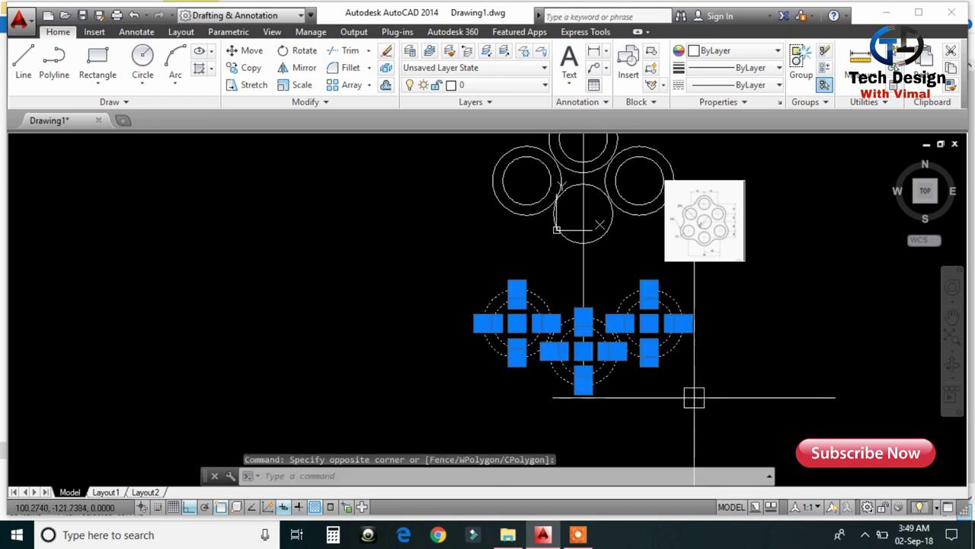
text(m)
key(Return)
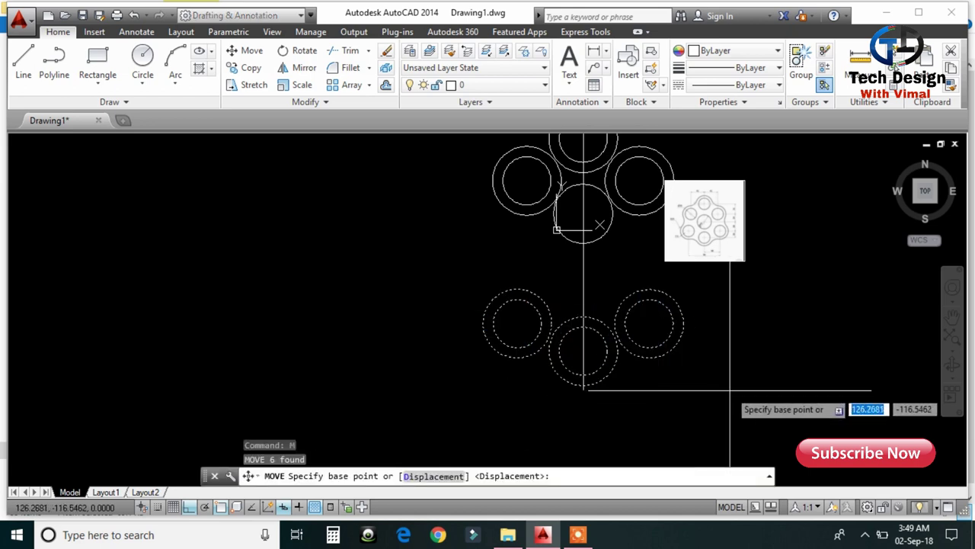
click(730, 389)
text(52)
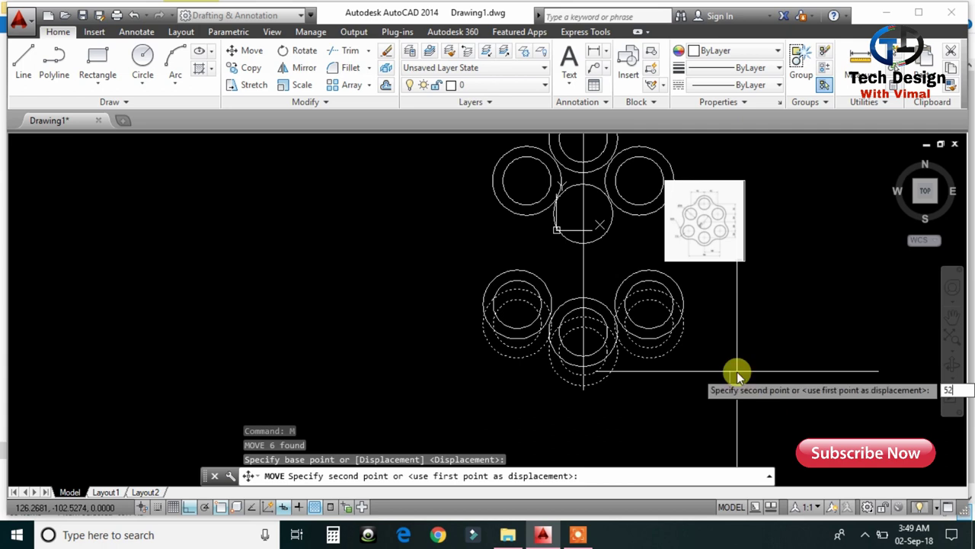
key(Return)
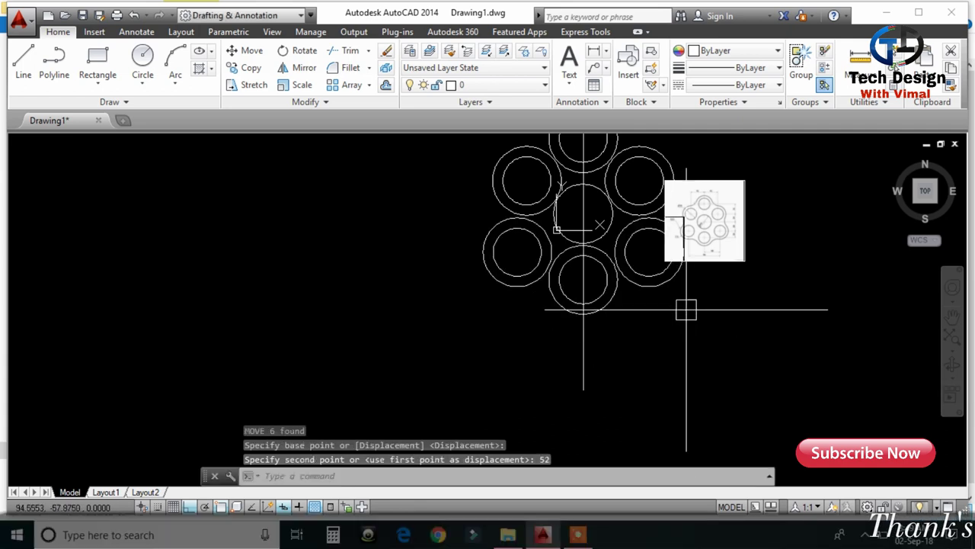
Move the reference image further right beside the hole pattern
middle_drag(676, 320, 648, 370)
scroll(724, 292, up, 4)
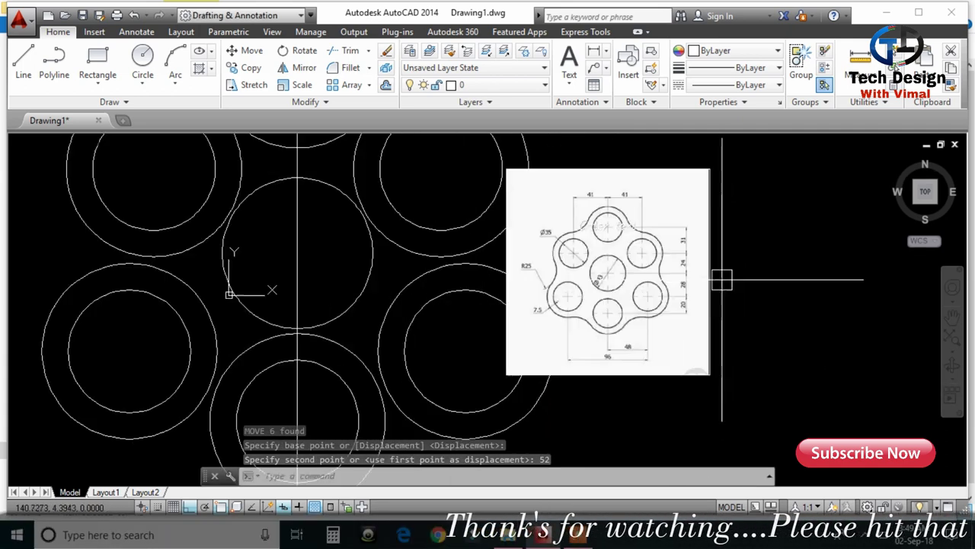
click(717, 329)
text(m)
key(Return)
click(718, 329)
click(872, 329)
scroll(640, 381, down, 3)
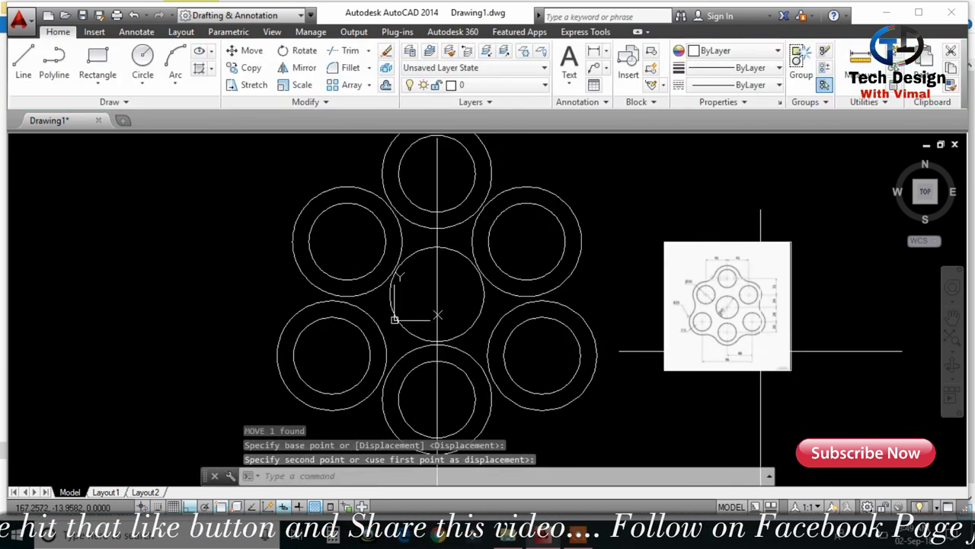
scroll(645, 402, up, 3)
middle_drag(645, 402, 674, 331)
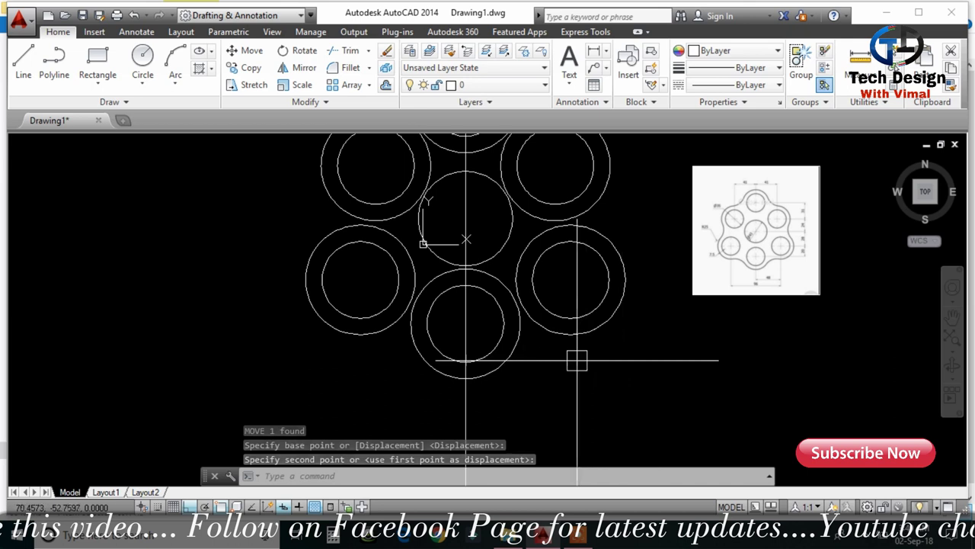
middle_drag(730, 305, 642, 359)
scroll(634, 293, up, 7)
scroll(595, 276, down, 1)
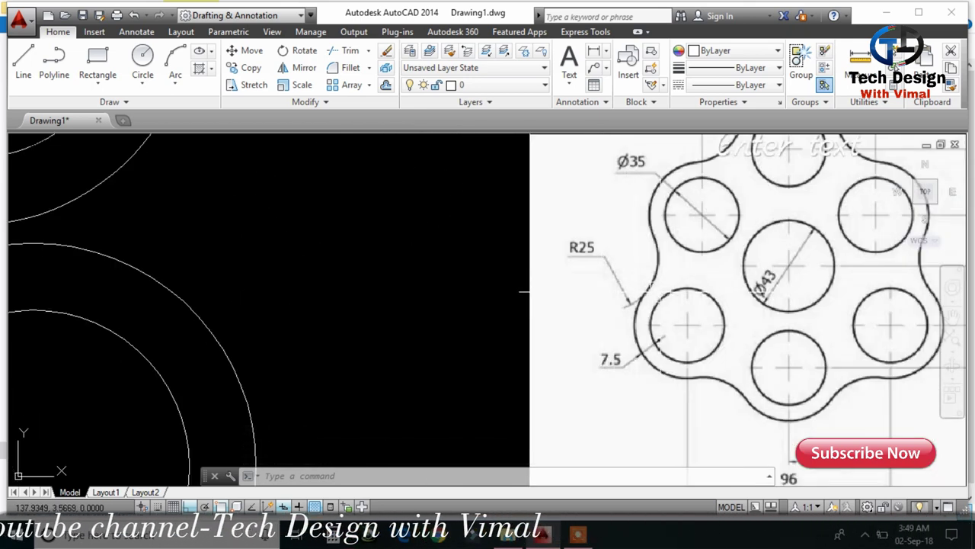
scroll(672, 245, down, 4)
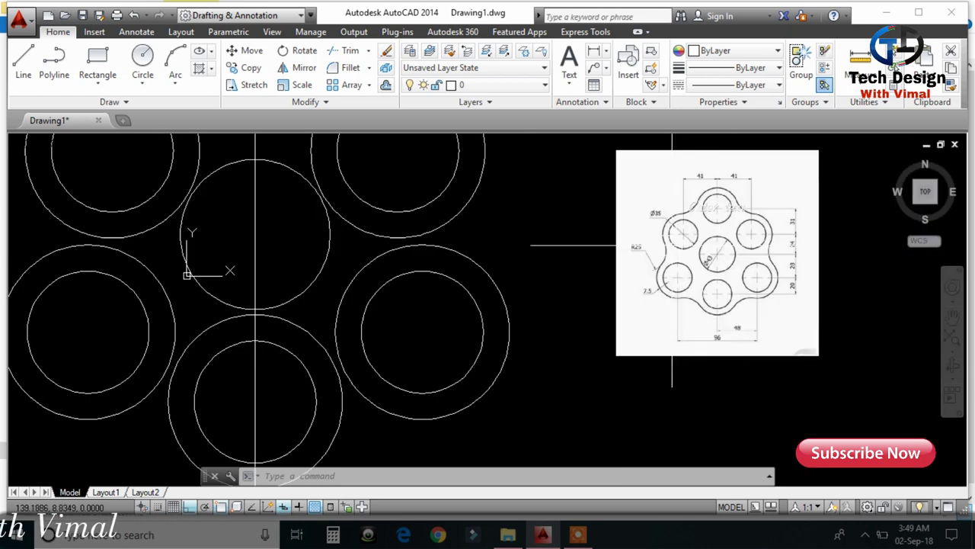
Draw the first radius-25 circle tangent to two adjacent outer rings
middle_drag(644, 379, 712, 371)
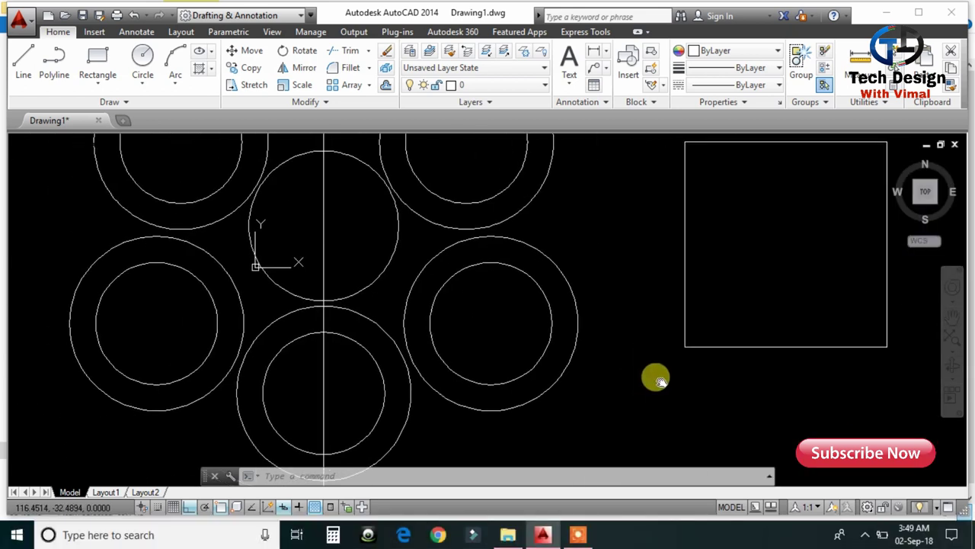
click(157, 84)
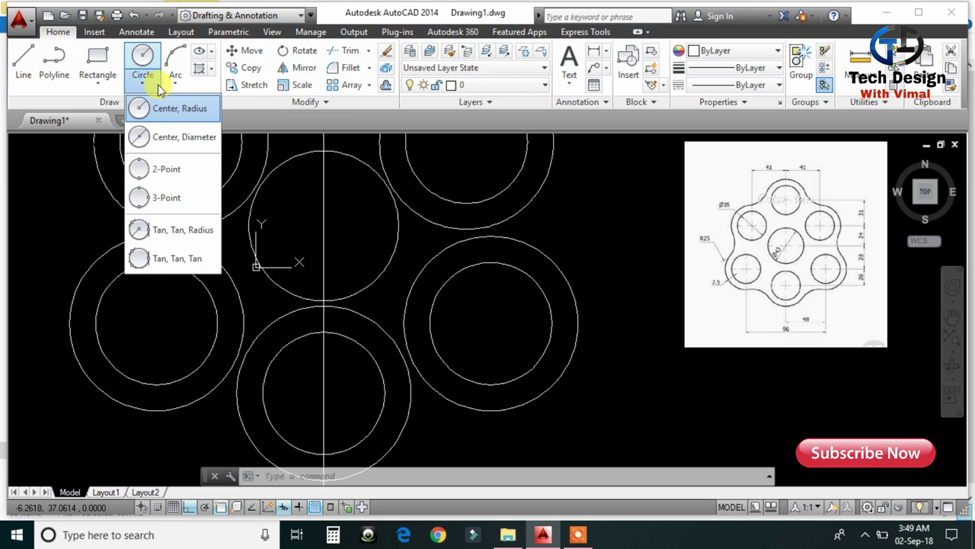
click(169, 236)
click(169, 236)
middle_drag(452, 315, 514, 272)
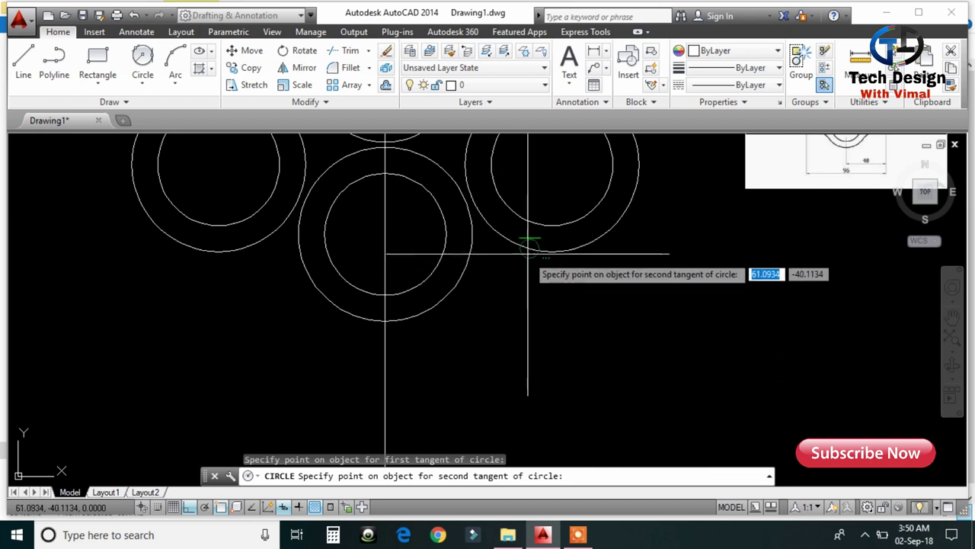
click(526, 282)
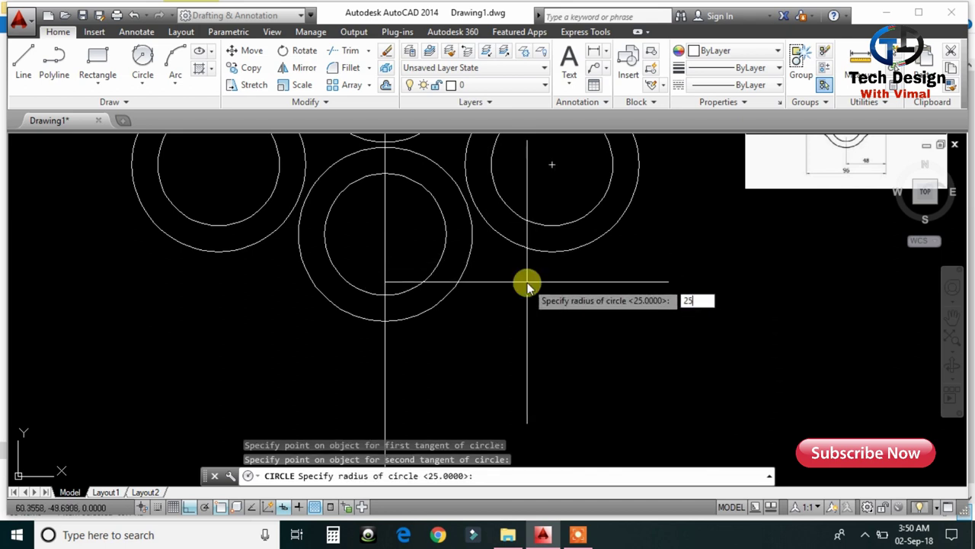
key(Return)
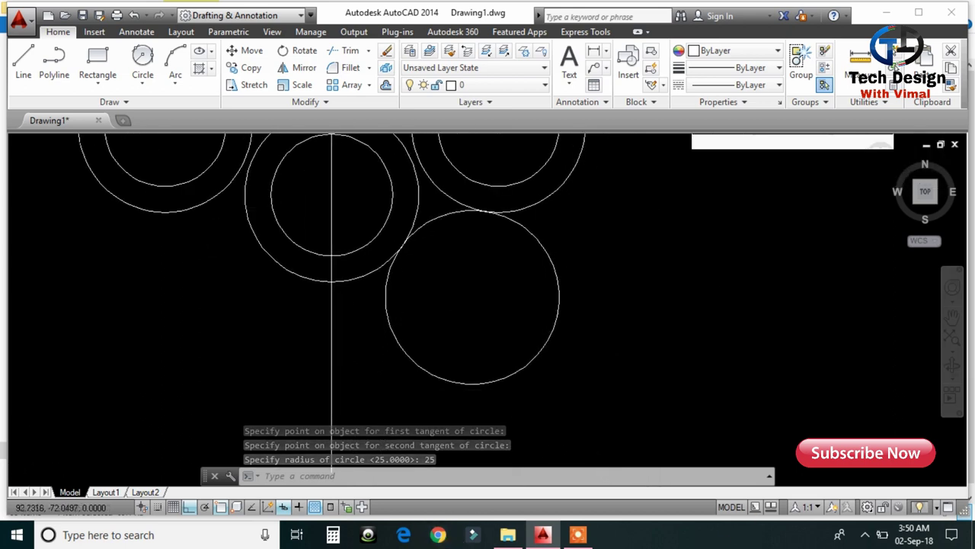
Select the reference image and start moving it out of the way
scroll(576, 353, down, 3)
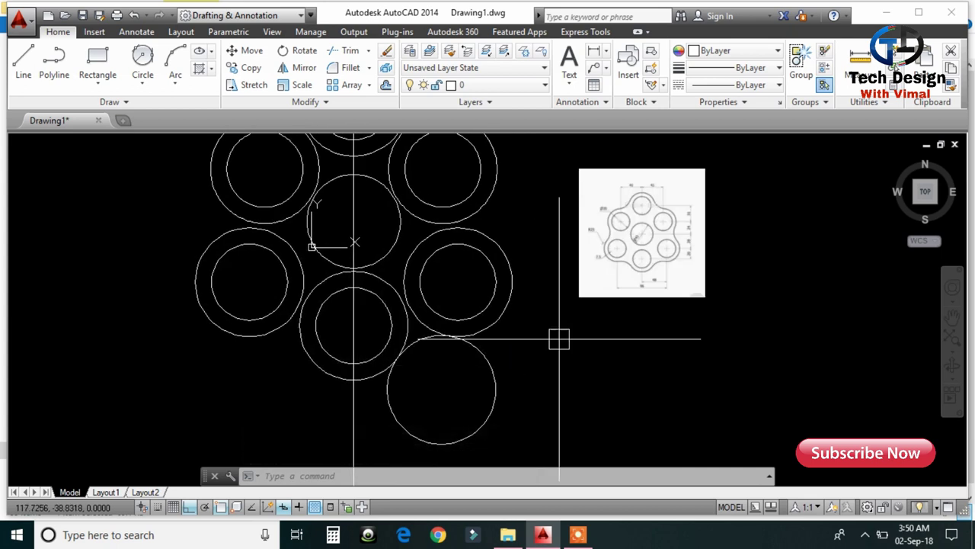
middle_drag(577, 353, 516, 336)
click(606, 290)
click(576, 373)
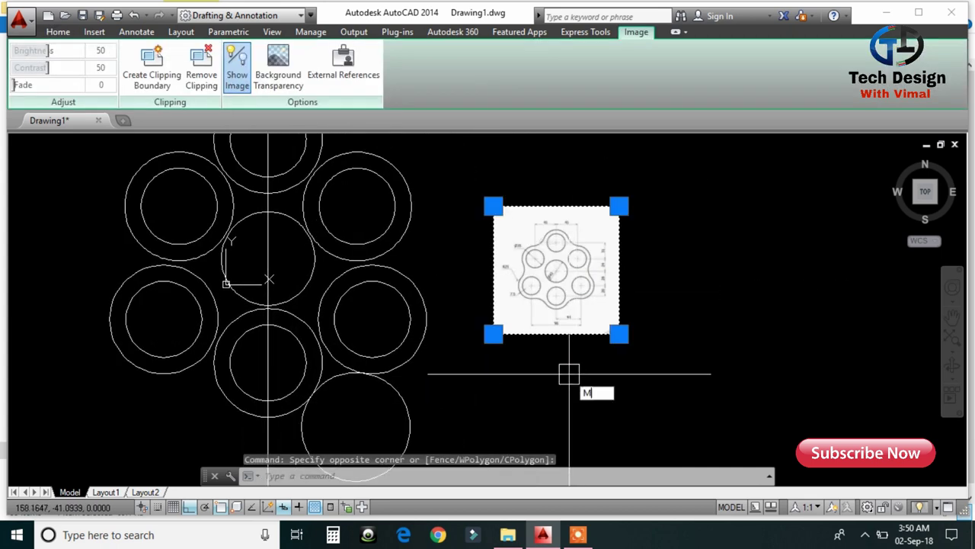
key(Return)
click(569, 374)
scroll(566, 348, down, 2)
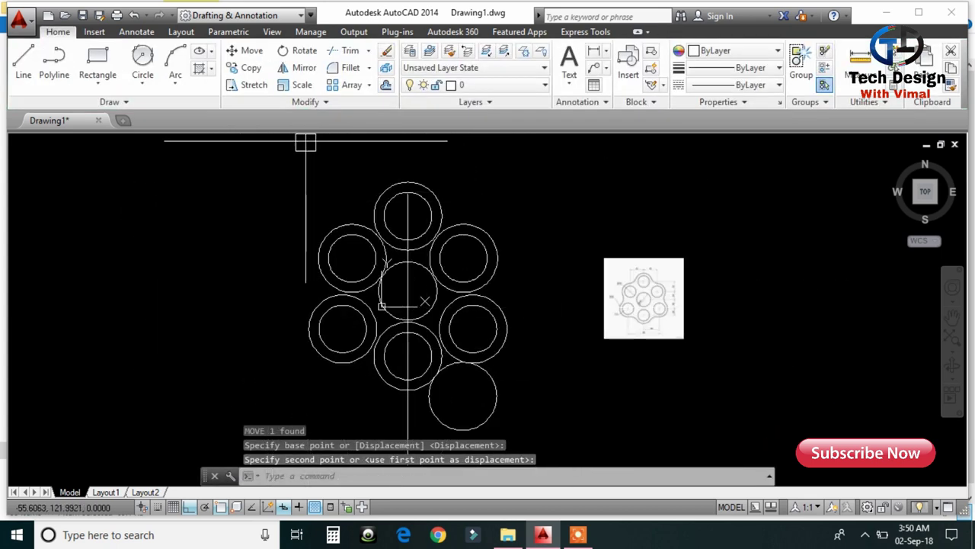
Add two more radius-25 tangent circles, at the lower right and top
click(136, 83)
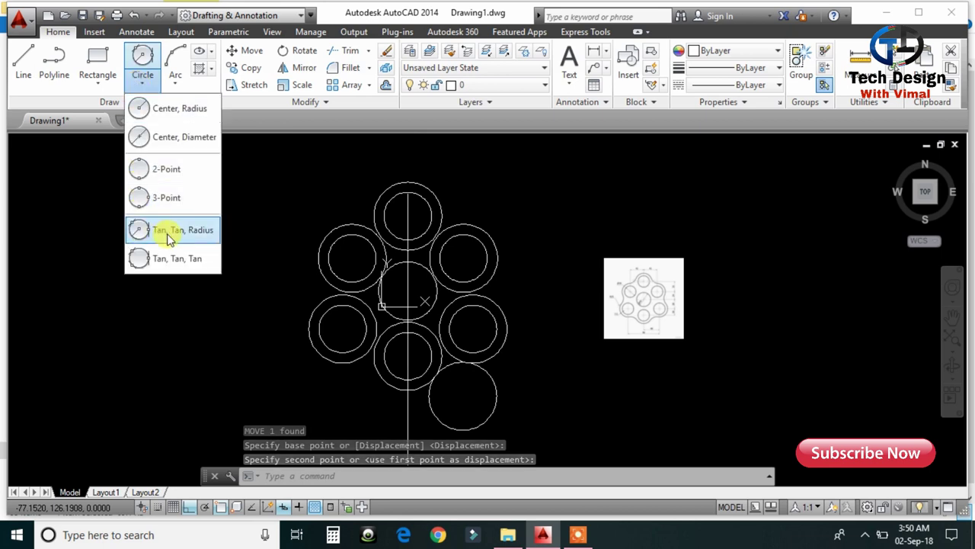
click(147, 228)
scroll(497, 299, up, 2)
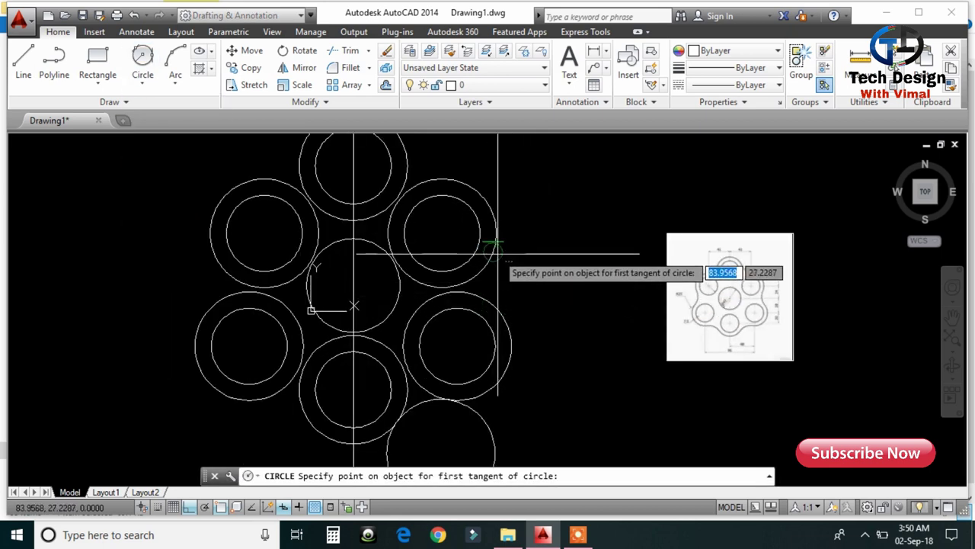
click(502, 303)
click(502, 302)
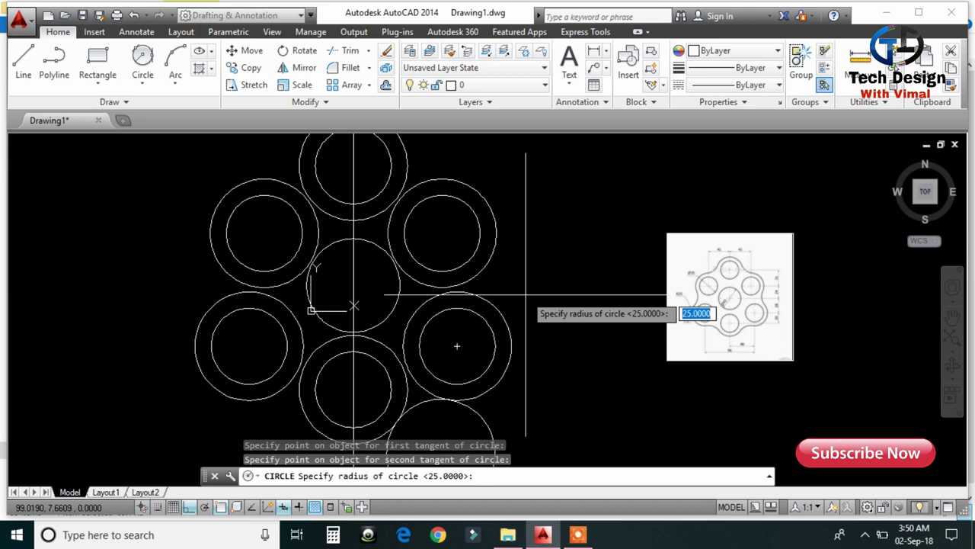
text(25)
key(Return)
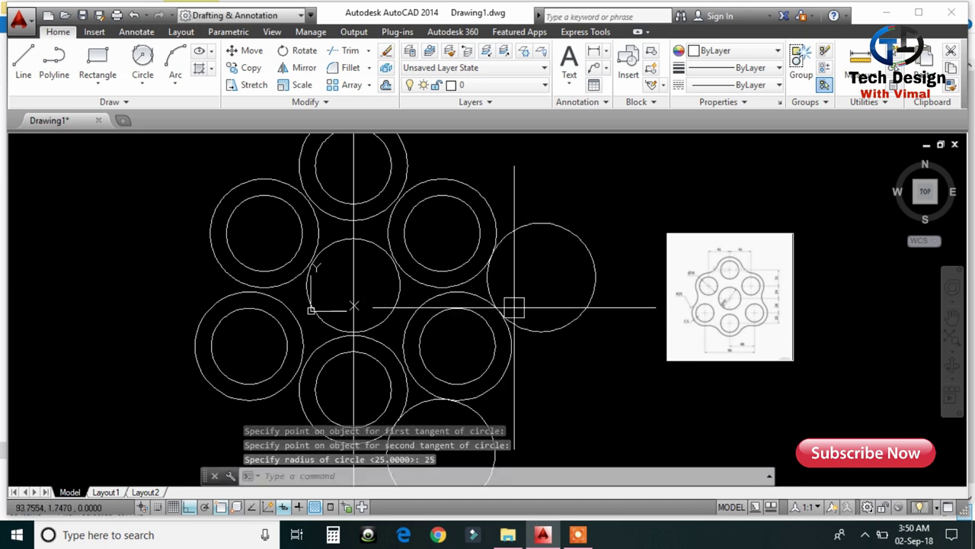
middle_drag(498, 244, 492, 298)
click(146, 87)
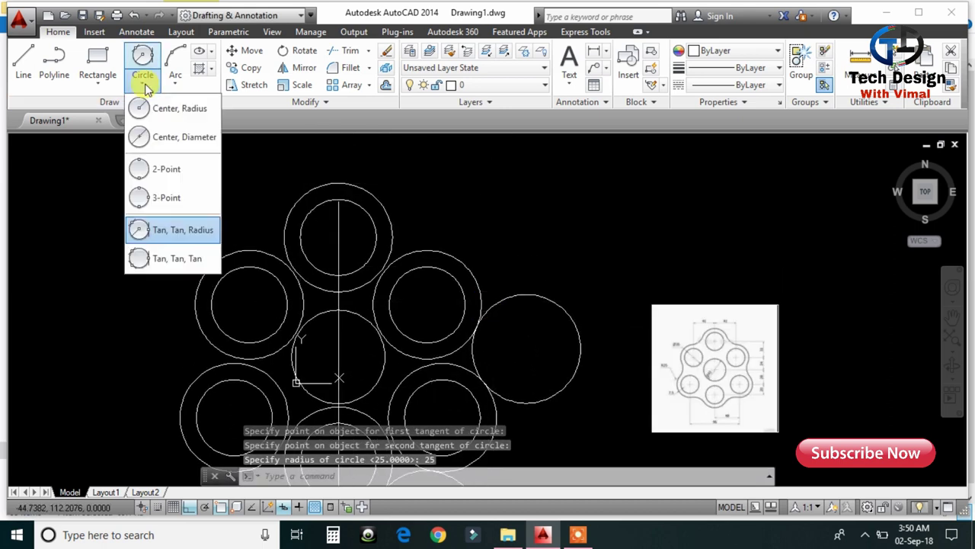
click(174, 233)
click(395, 232)
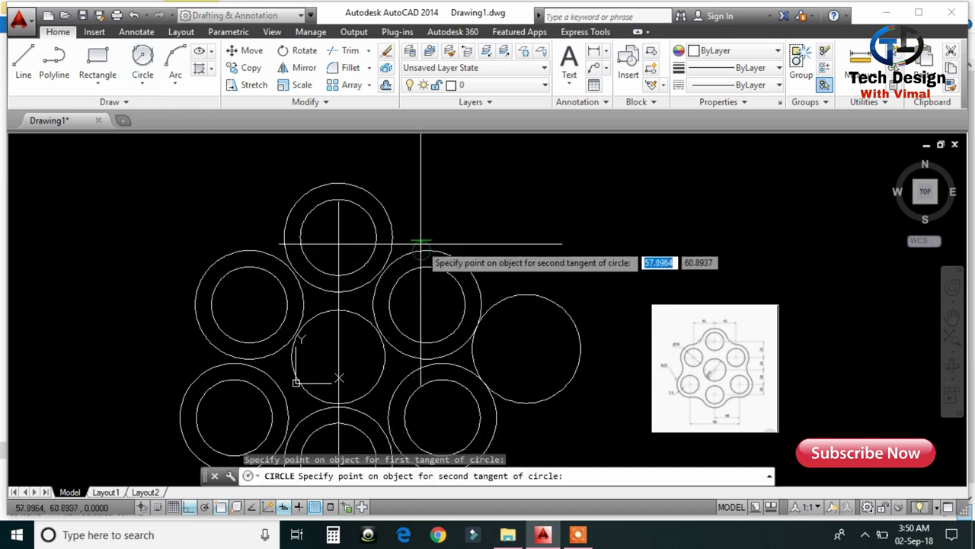
click(427, 250)
key(Return)
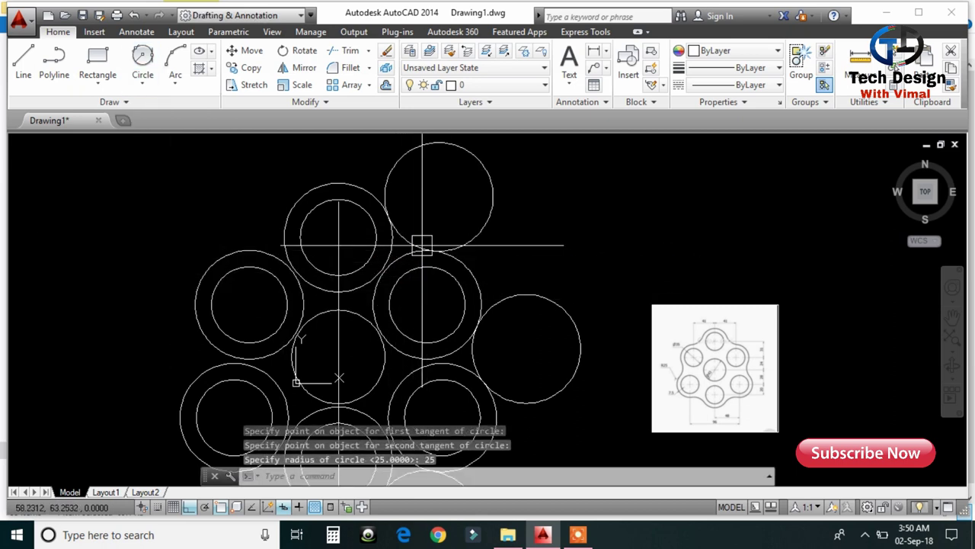
Draw a radius-25 tangent circle between the upper-left rings
click(143, 59)
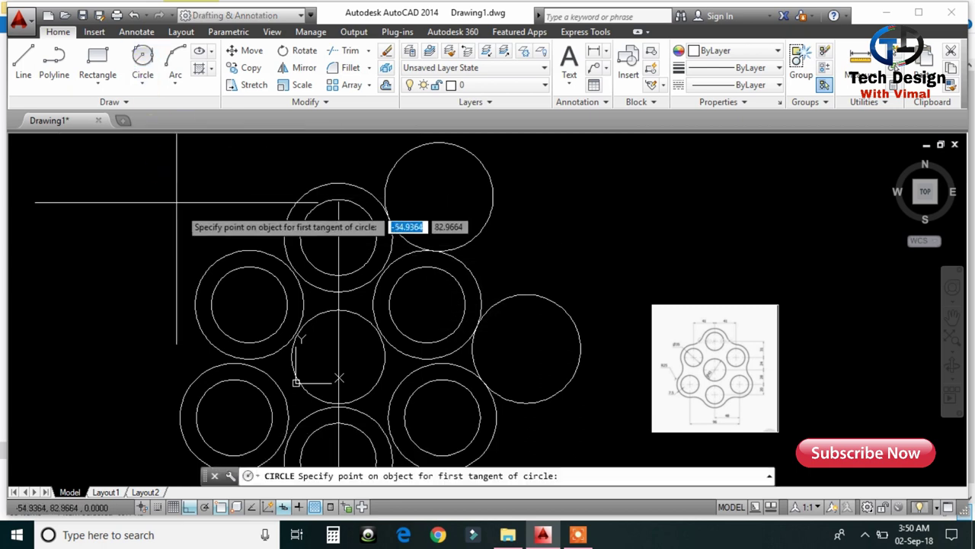
click(244, 244)
click(283, 224)
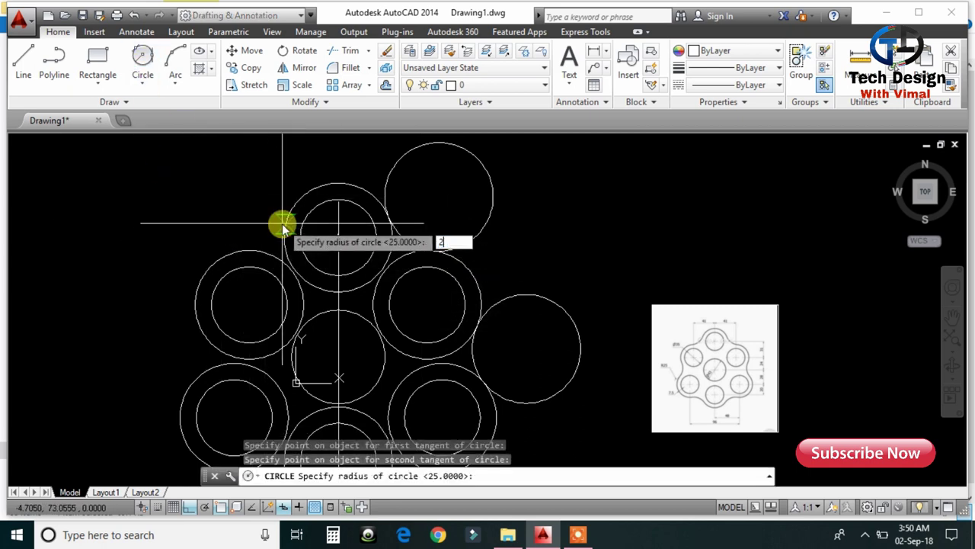
text(5)
key(Return)
scroll(282, 223, down, 2)
middle_drag(233, 218, 330, 202)
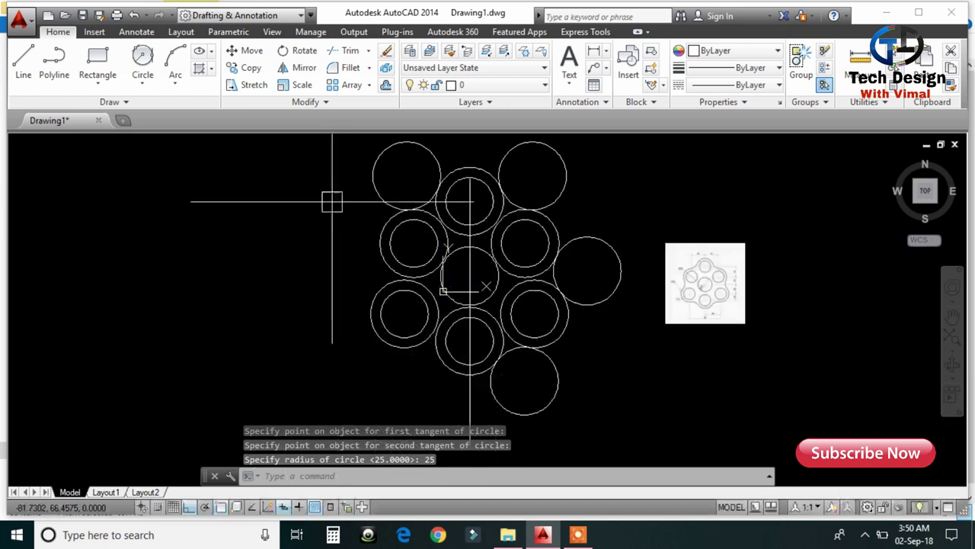
Add the last two radius-25 tangent circles on the left and lower-left
click(143, 67)
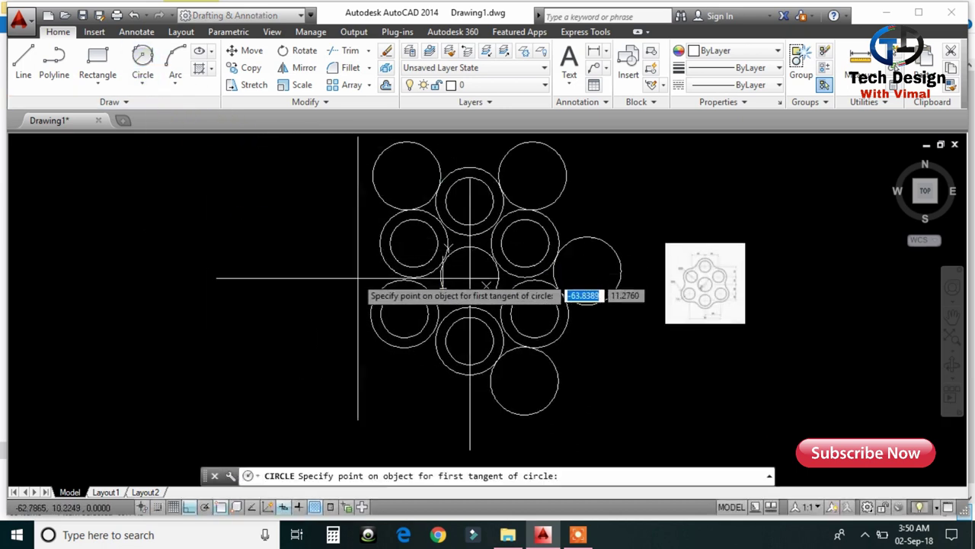
click(371, 298)
click(382, 255)
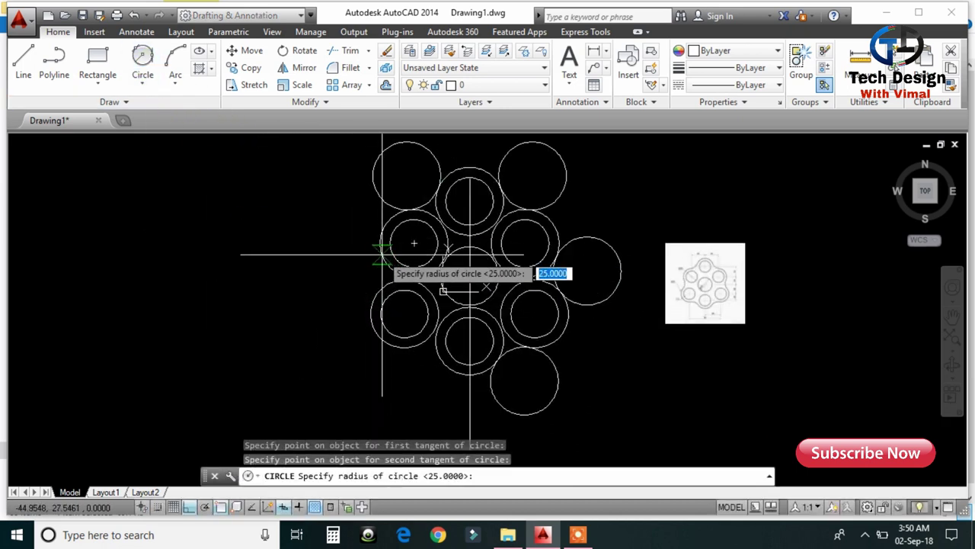
text(25)
key(Return)
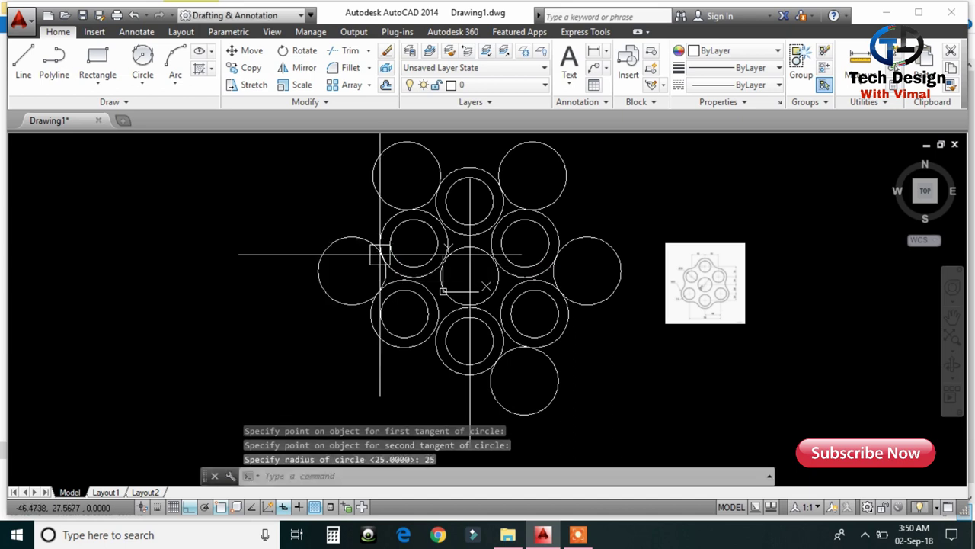
click(143, 55)
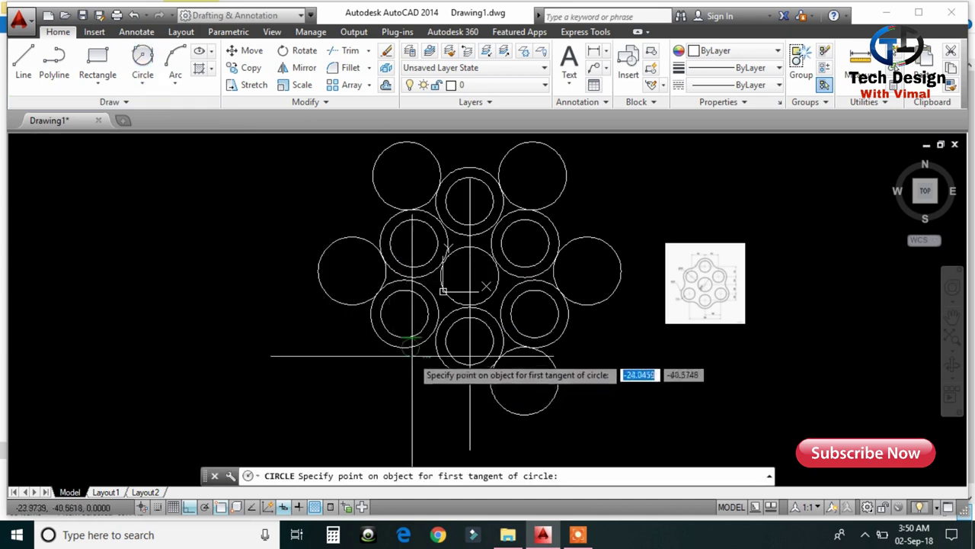
click(412, 355)
click(436, 357)
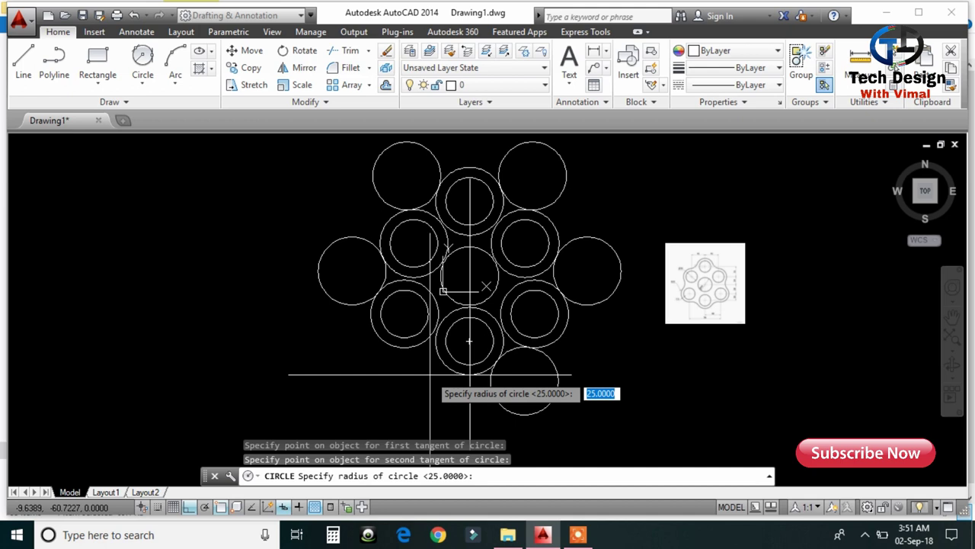
text(25)
key(Return)
middle_drag(495, 383, 488, 389)
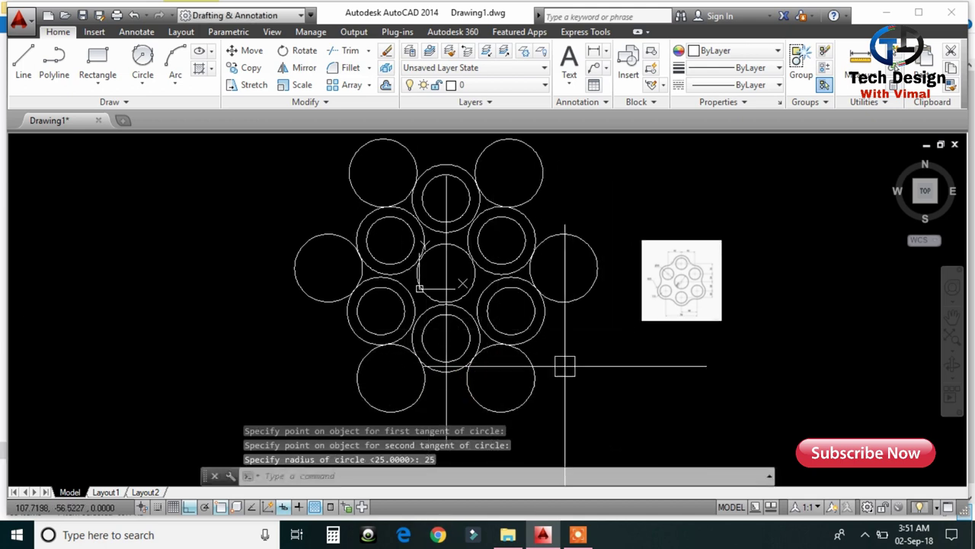
scroll(530, 244, up, 2)
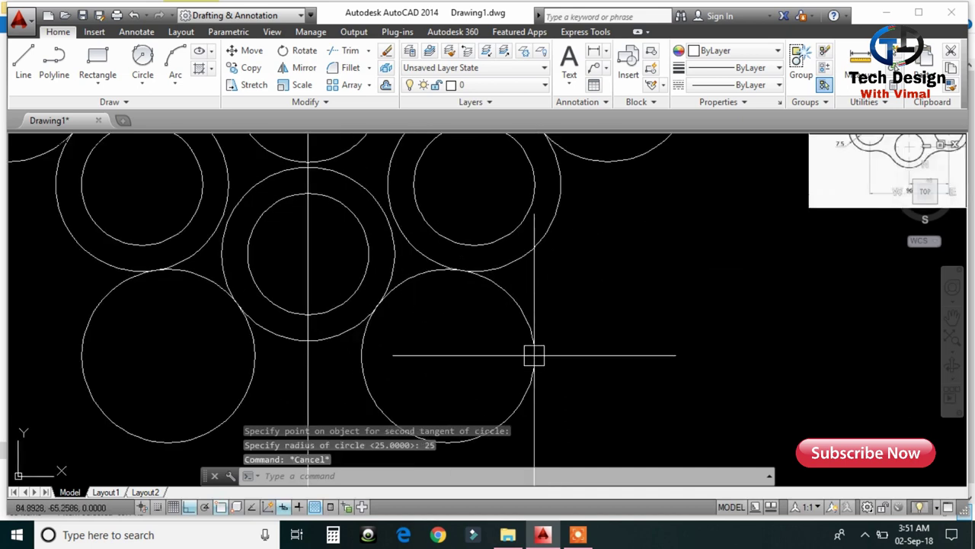
text(TR)
Trim the lower-right ring's overlapping arc, using all objects as cutting edges
key(Return)
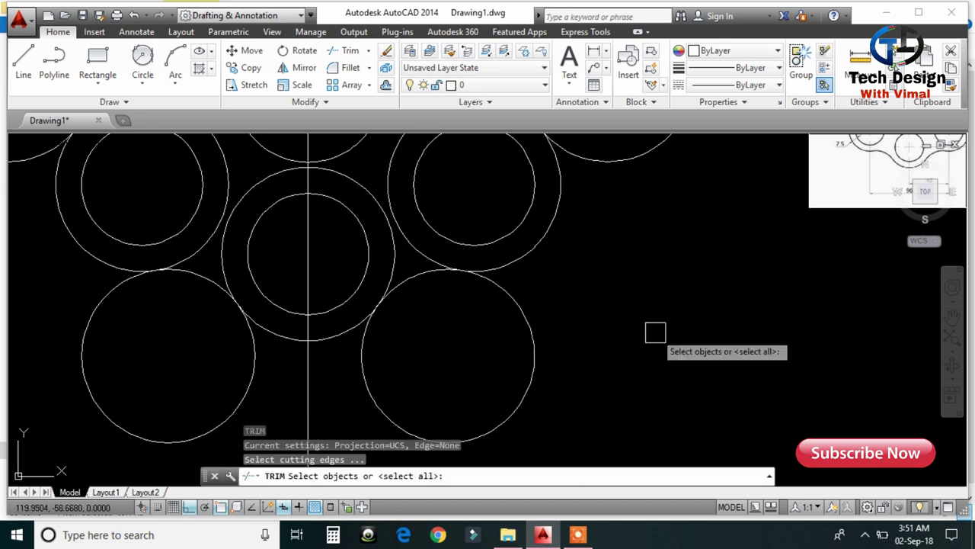
key(Return)
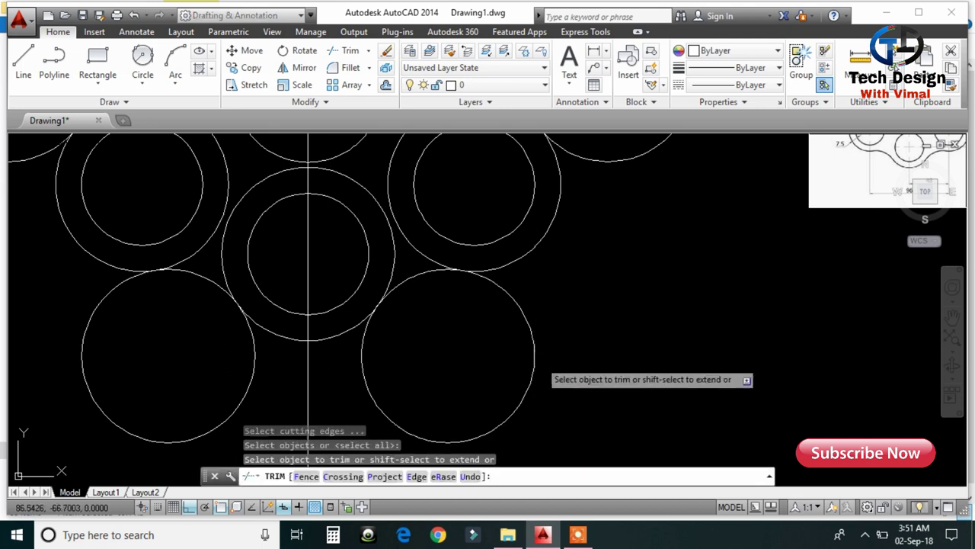
click(534, 357)
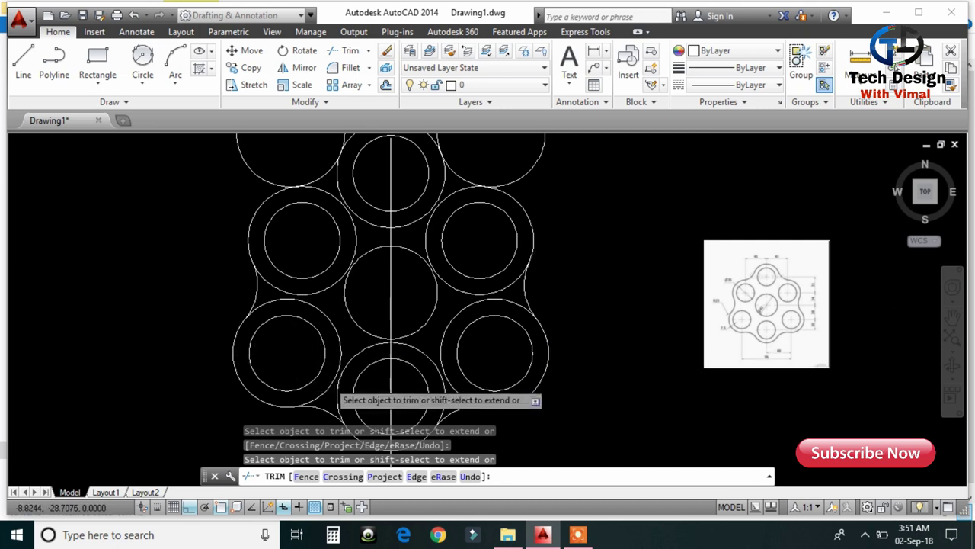
scroll(392, 398, down, 2)
middle_drag(487, 414, 479, 333)
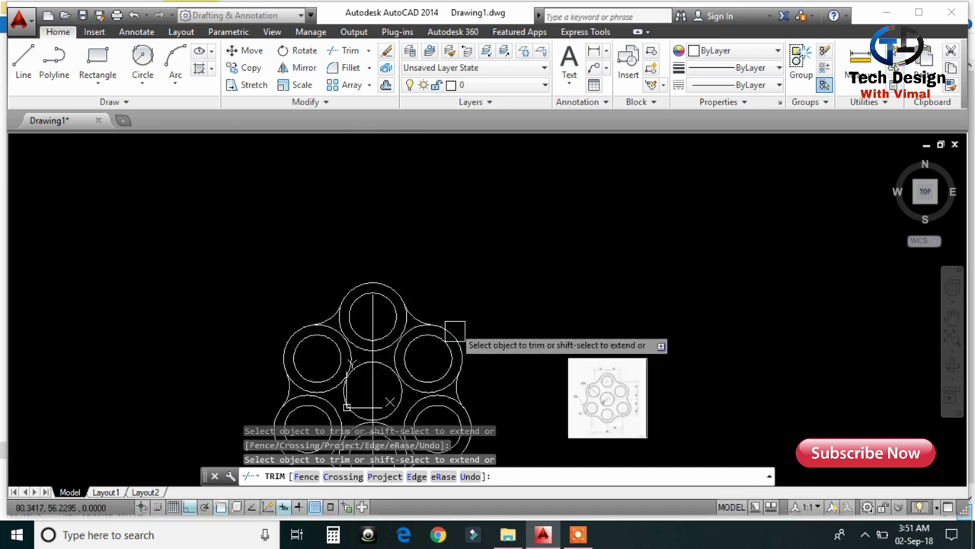
scroll(509, 351, up, 4)
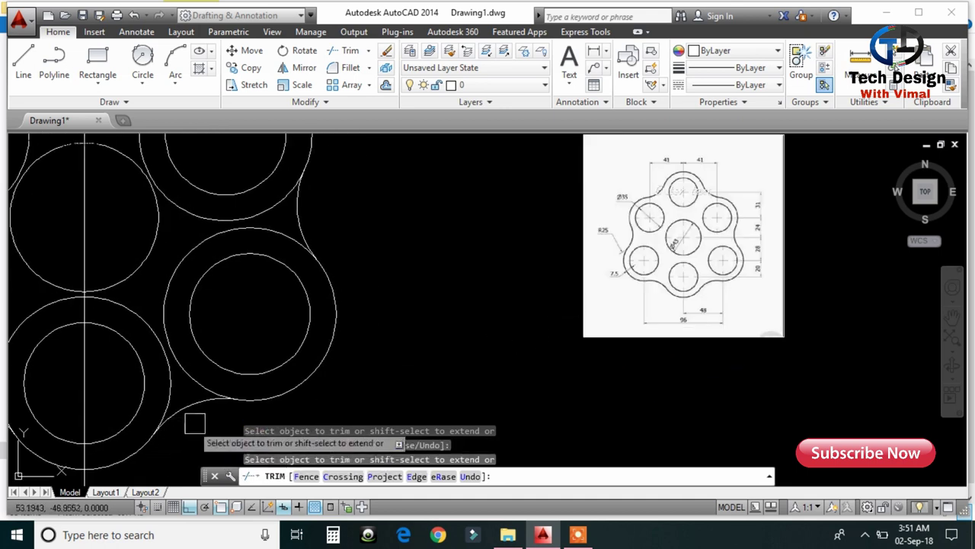
scroll(169, 400, up, 2)
scroll(168, 402, down, 2)
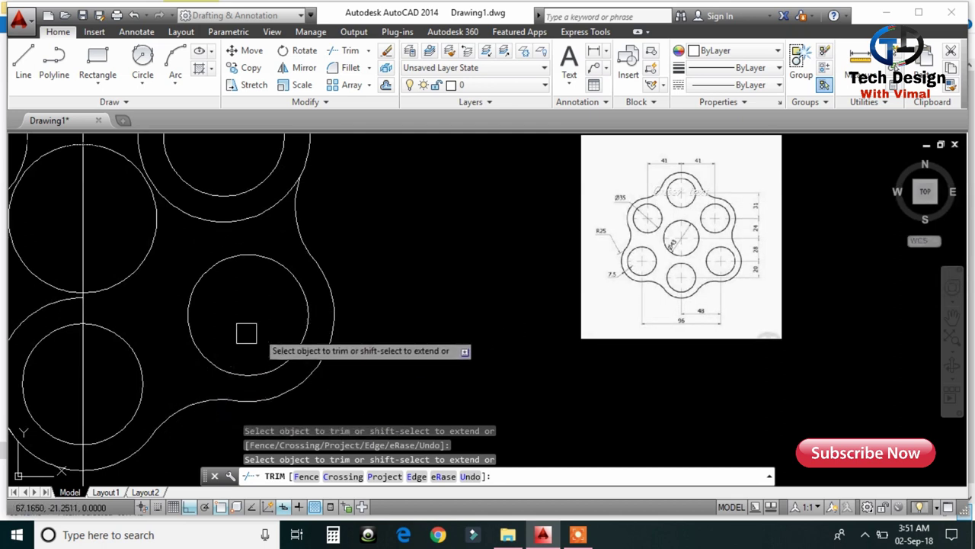
Trim the outer arcs around the bottom-centre and top holes
middle_drag(246, 333, 736, 309)
click(559, 322)
middle_drag(503, 201, 514, 349)
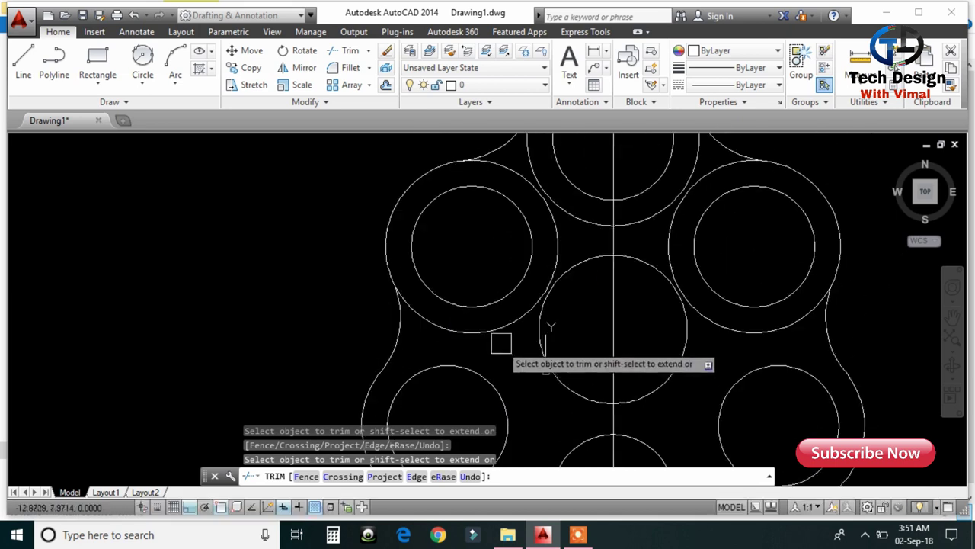
click(573, 217)
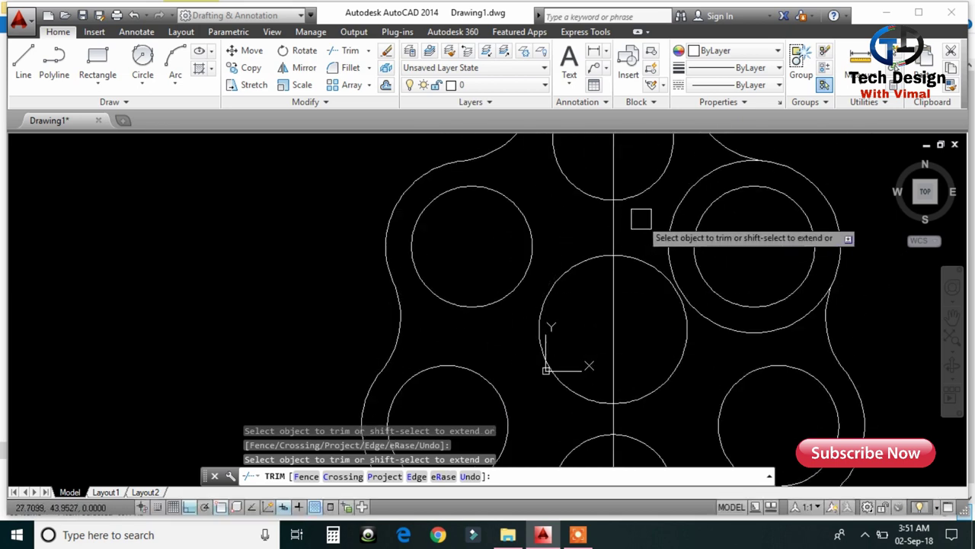
scroll(700, 305, down, 5)
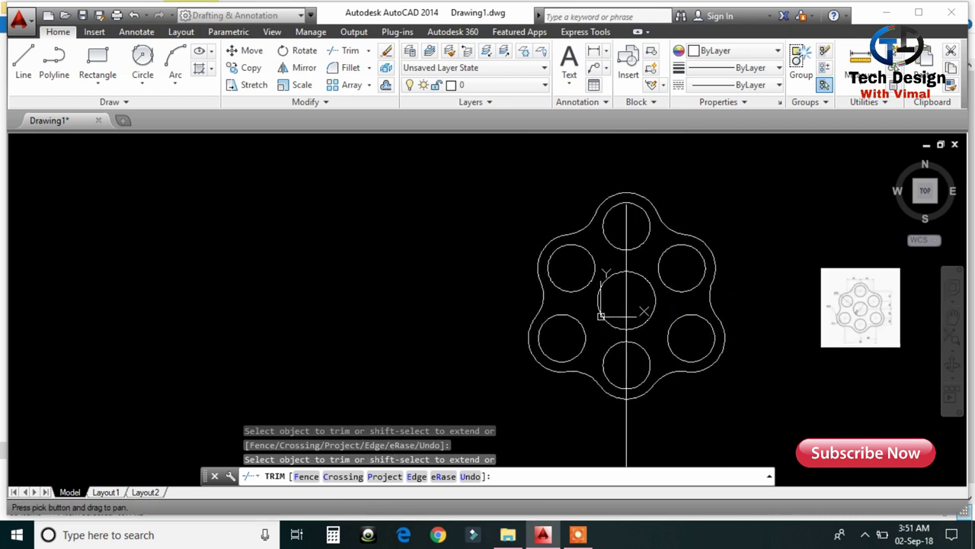
key(Escape)
Delete the vertical centre line
click(633, 296)
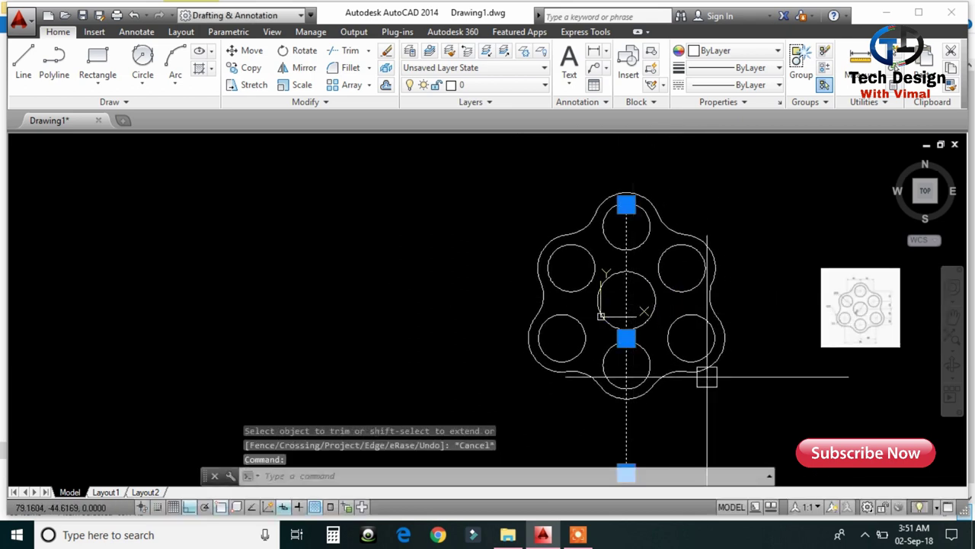
key(Delete)
middle_drag(719, 364, 560, 360)
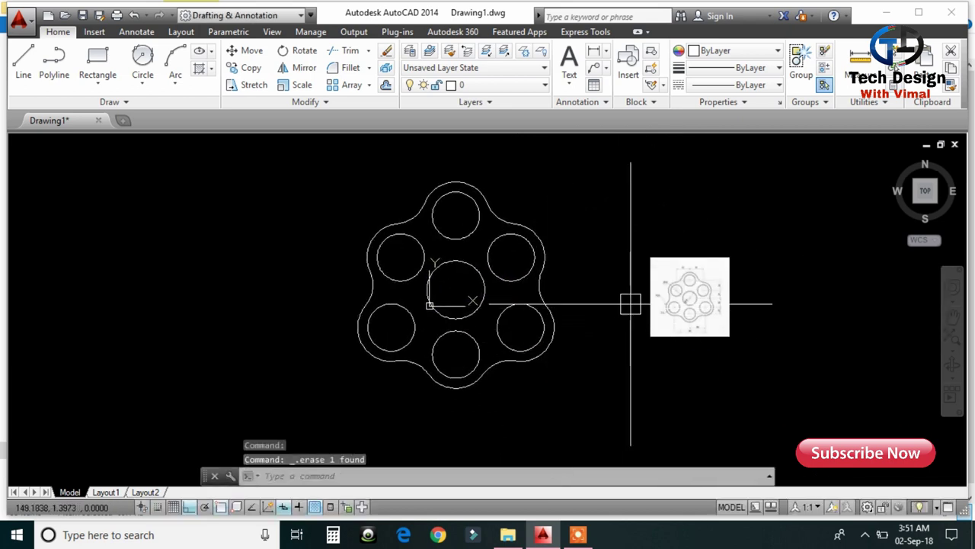
scroll(630, 304, up, 5)
scroll(663, 289, down, 3)
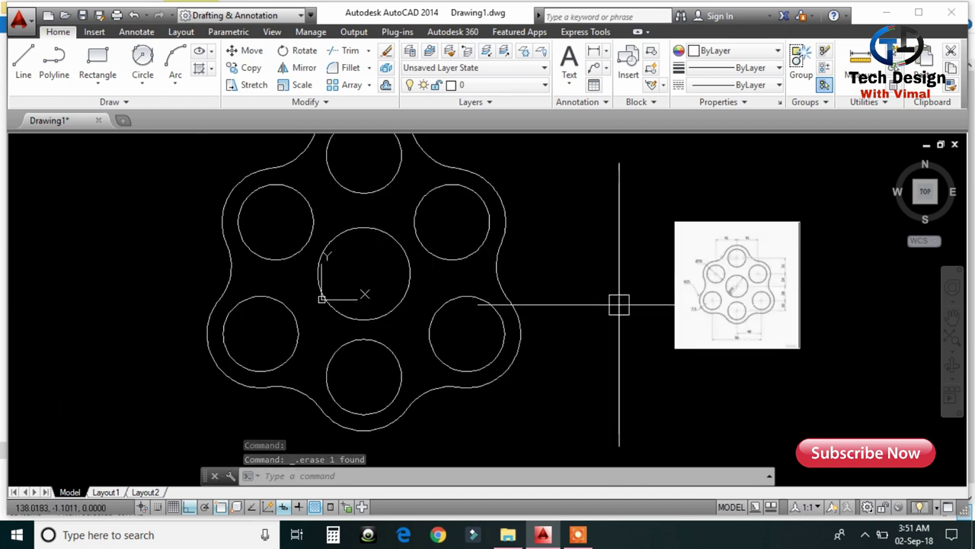
scroll(618, 305, down, 2)
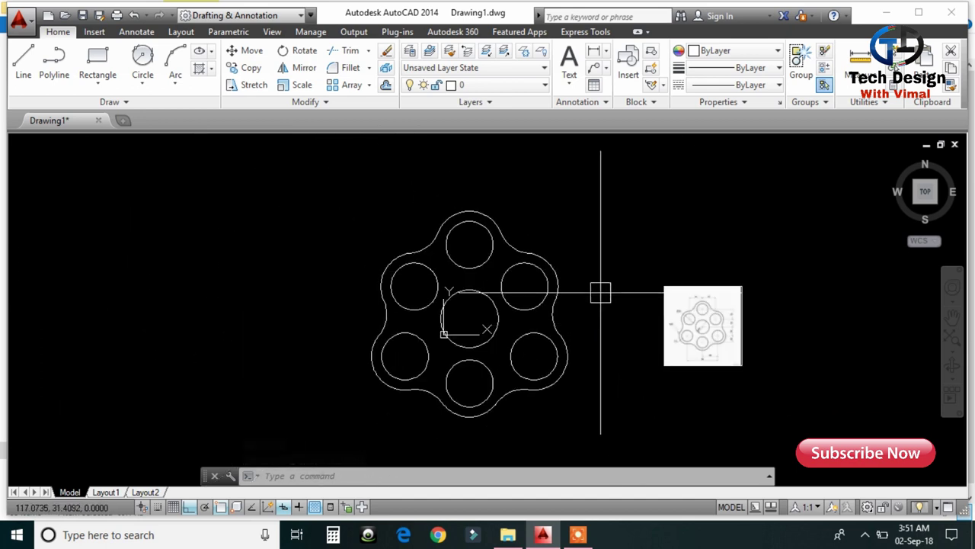
middle_drag(535, 288, 494, 288)
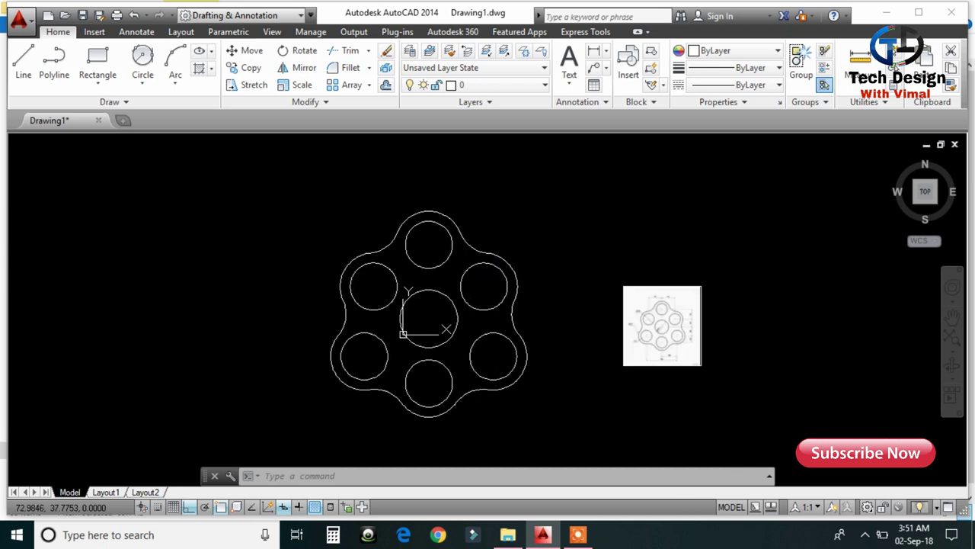
Add an R25 radius dimension to a scallop arc of the plate
click(137, 32)
click(269, 80)
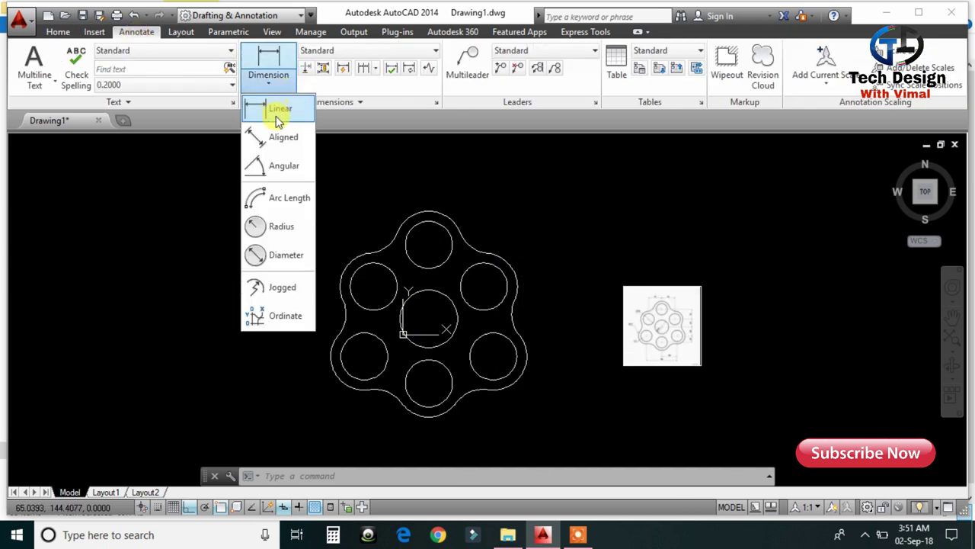
click(285, 234)
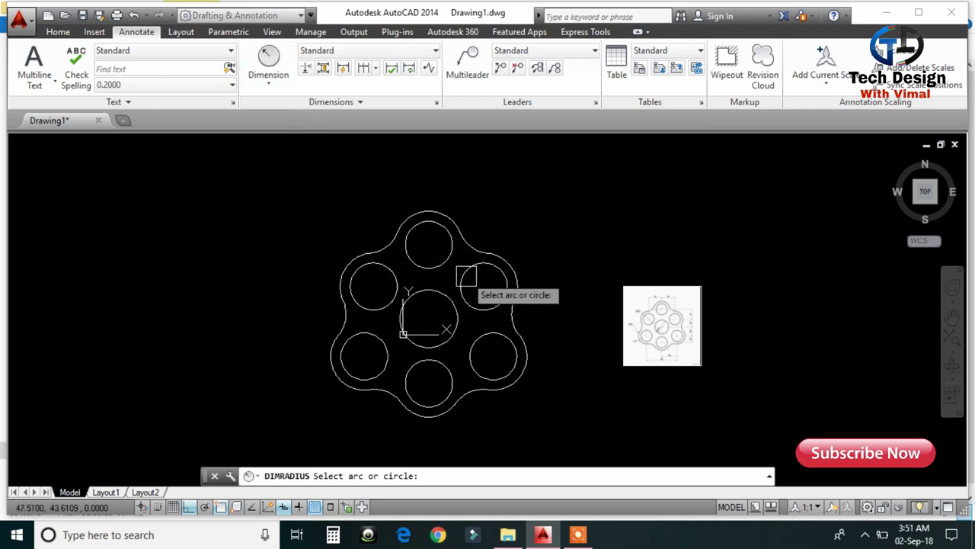
scroll(456, 273, up, 5)
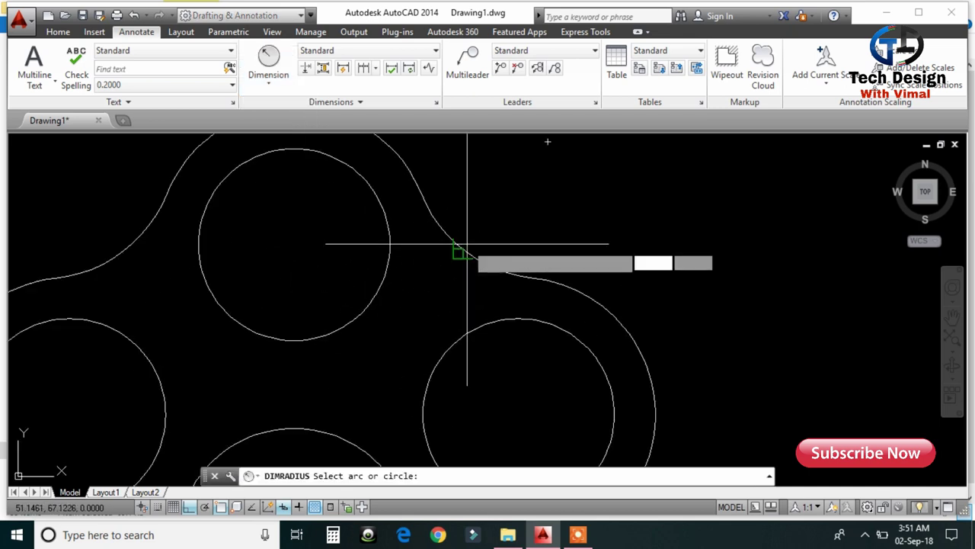
click(463, 246)
scroll(533, 229, down, 3)
click(664, 185)
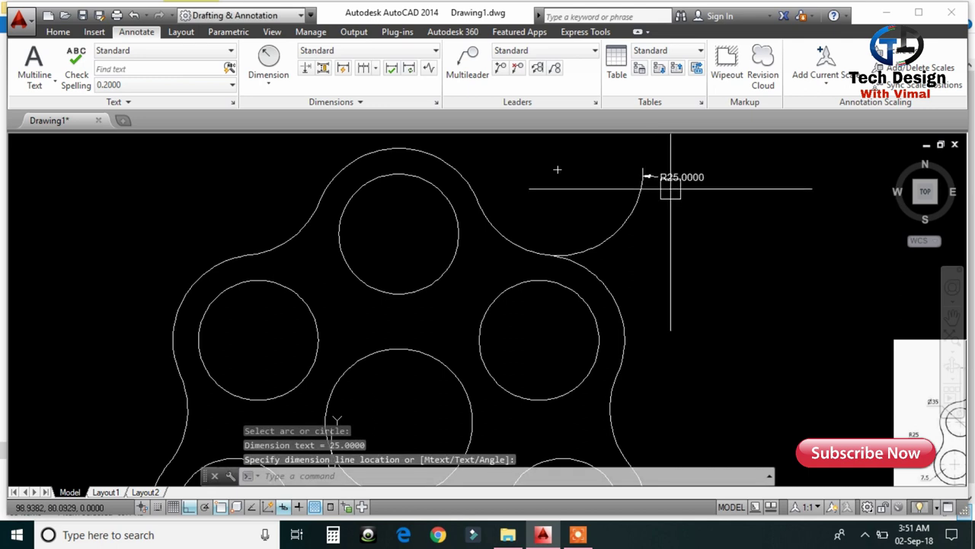
Add a Ø35 diameter dimension to the right hole, placed outside it
click(268, 86)
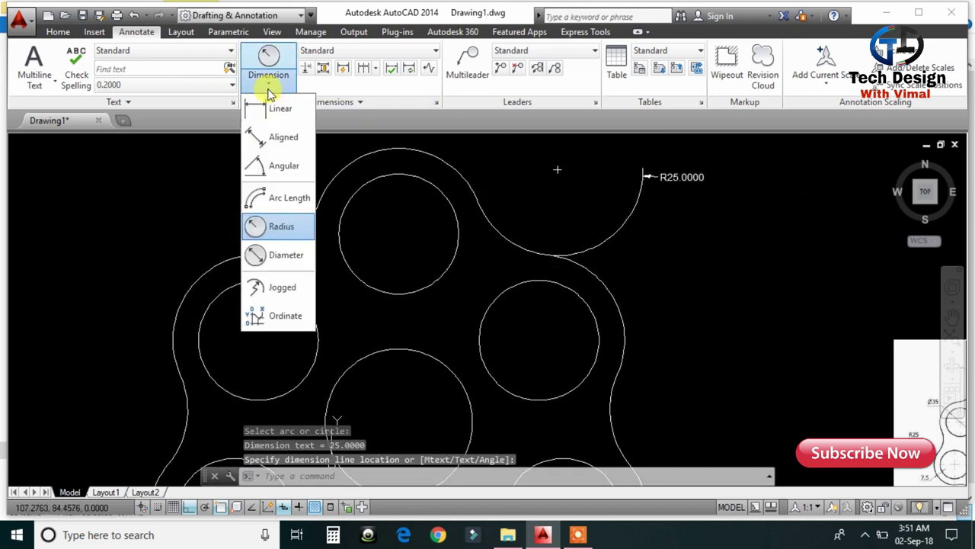
click(286, 254)
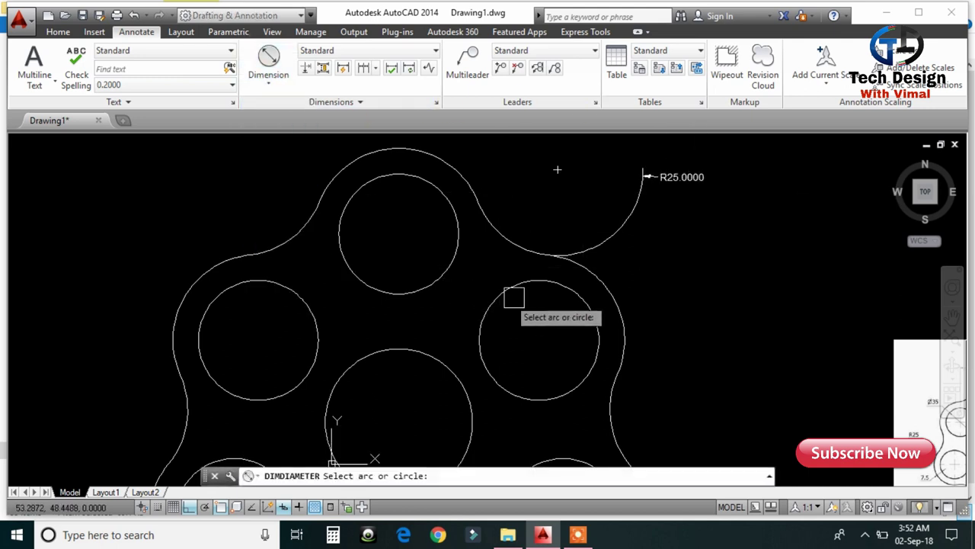
click(562, 284)
click(716, 278)
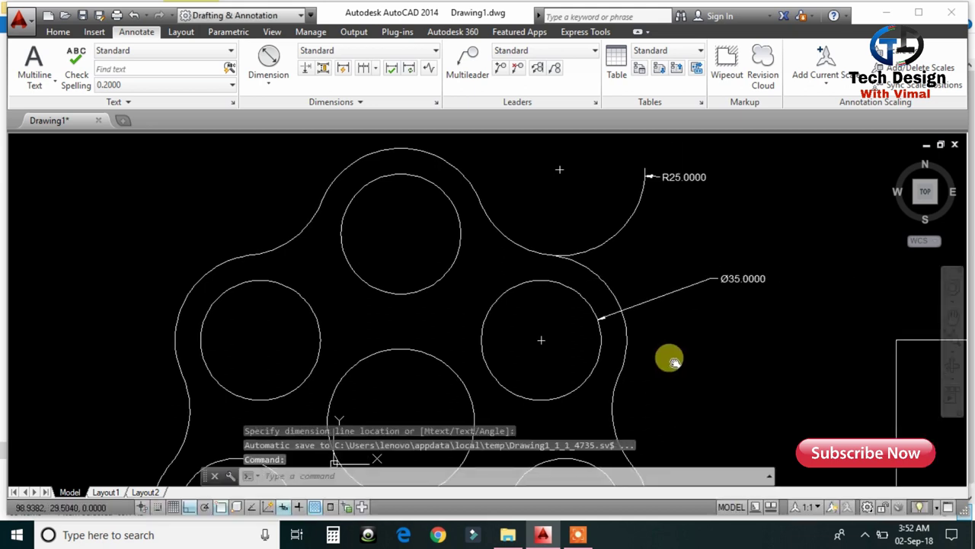
Add a Ø43 diameter dimension to the middle hole
middle_drag(664, 355, 574, 247)
click(290, 61)
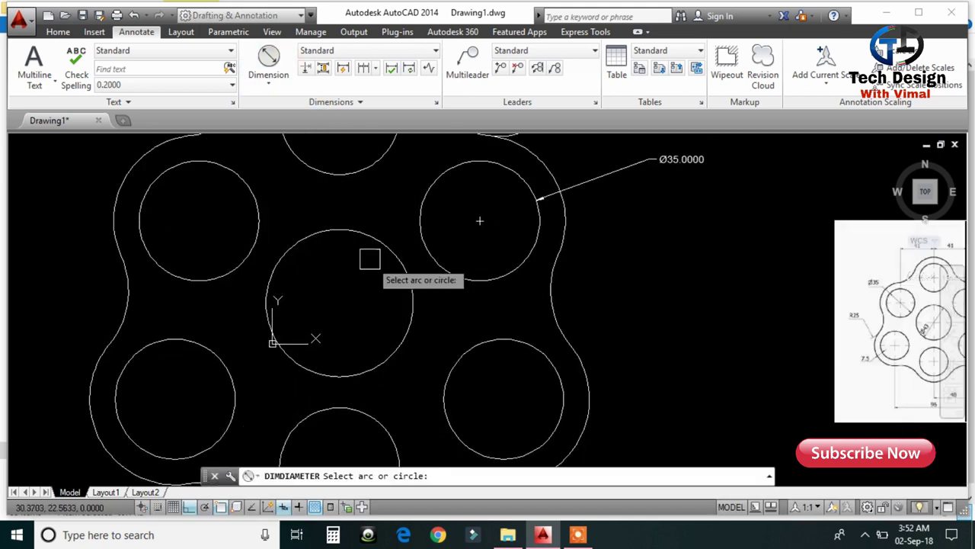
click(415, 306)
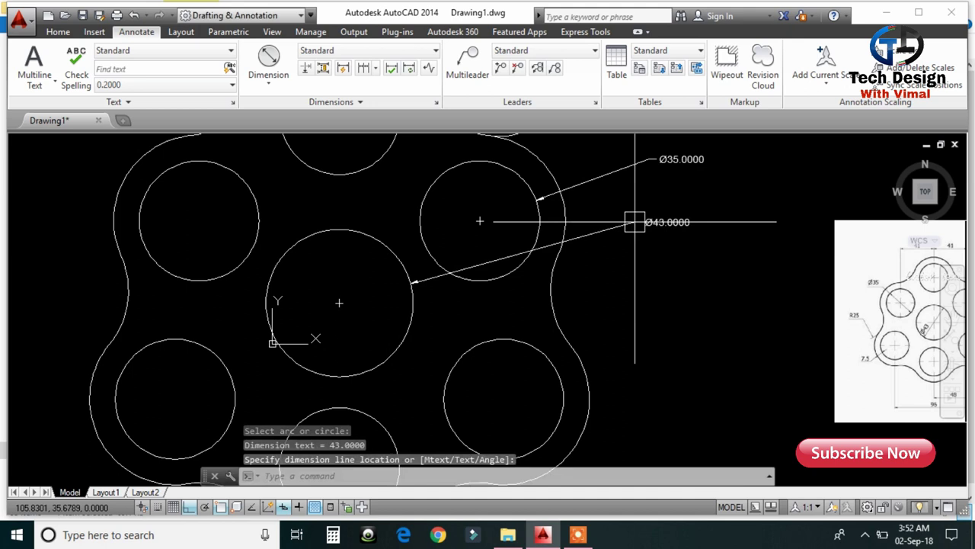
middle_drag(695, 311, 471, 281)
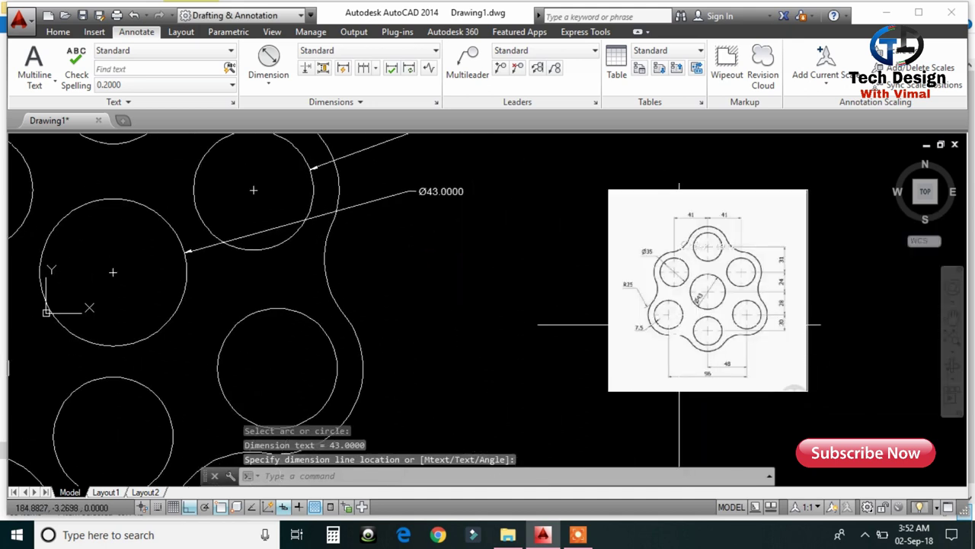
scroll(531, 266, down, 3)
scroll(468, 250, up, 1)
Add a Ø50 diameter dimension to the outer arc around the right hole
click(270, 82)
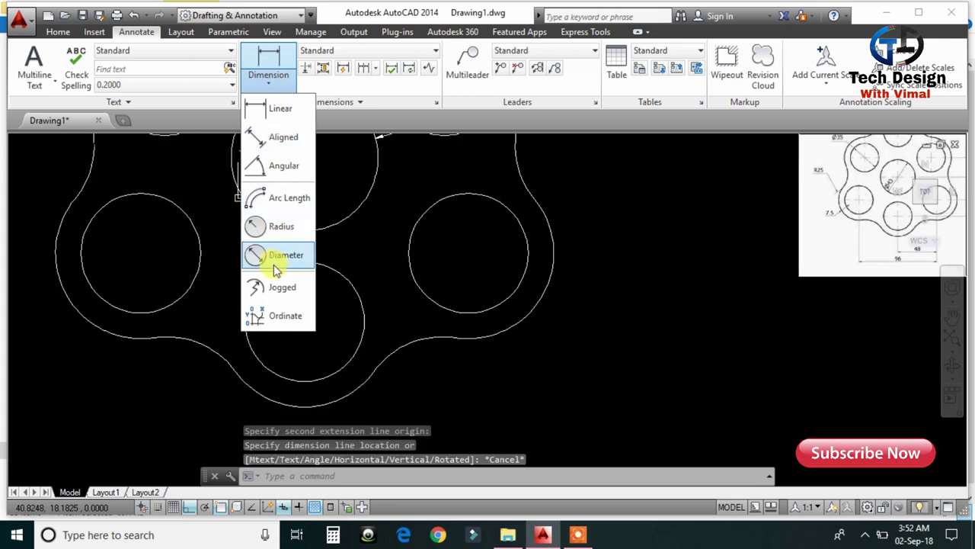
click(283, 255)
click(539, 300)
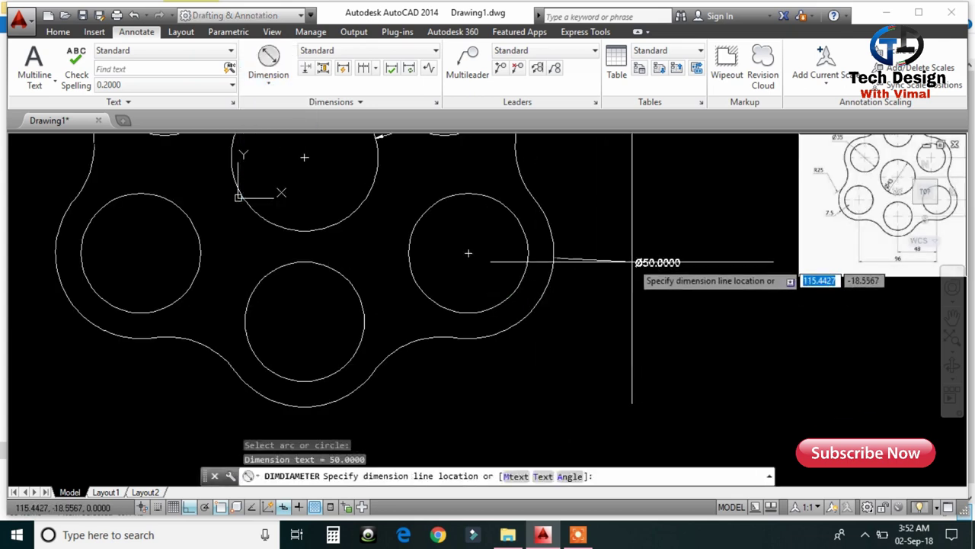
scroll(651, 250, down, 3)
scroll(624, 320, down, 2)
scroll(662, 293, up, 8)
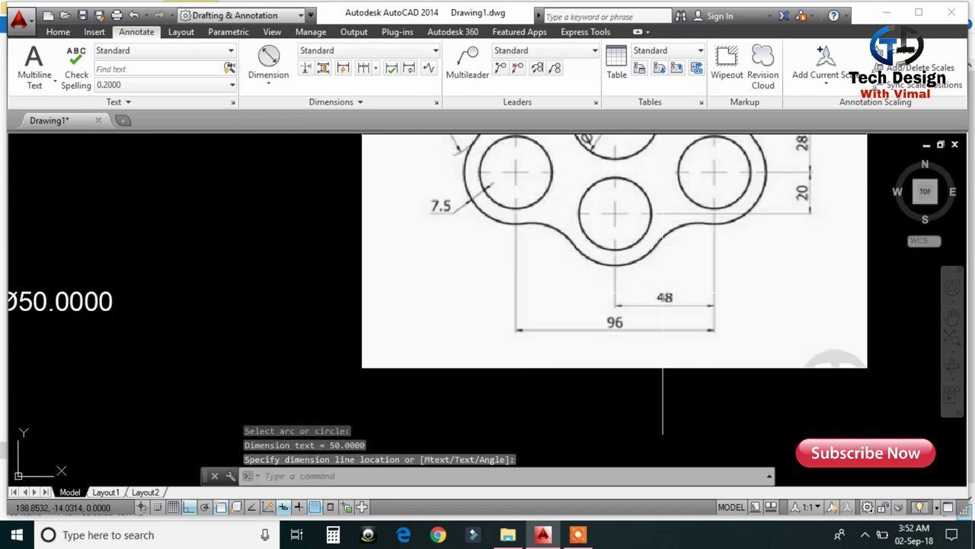
scroll(719, 305, down, 3)
scroll(750, 225, down, 2)
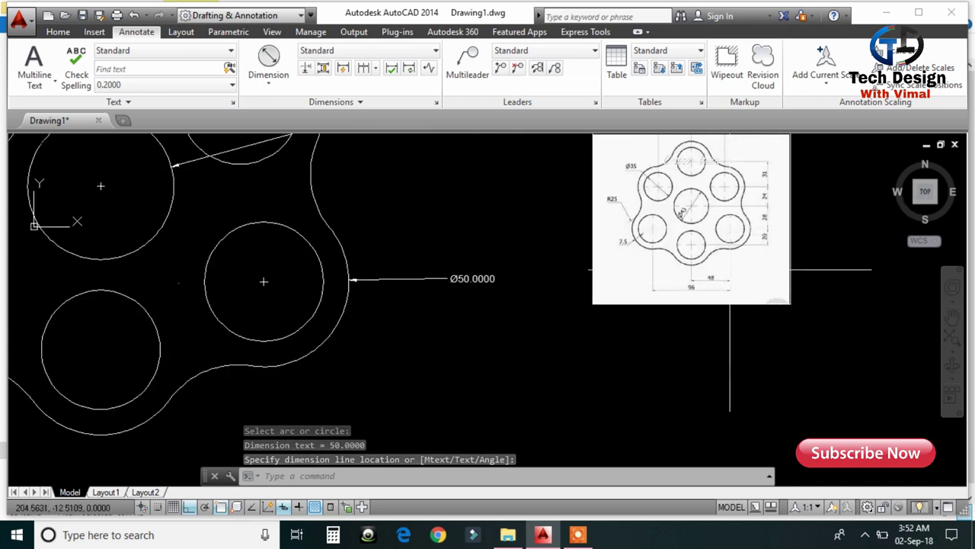
scroll(724, 273, up, 2)
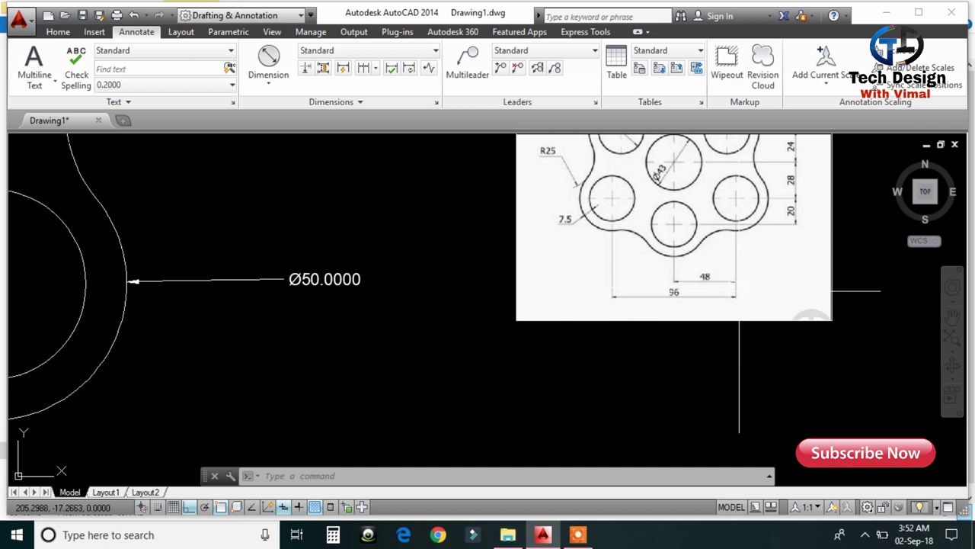
scroll(738, 289, down, 3)
click(268, 79)
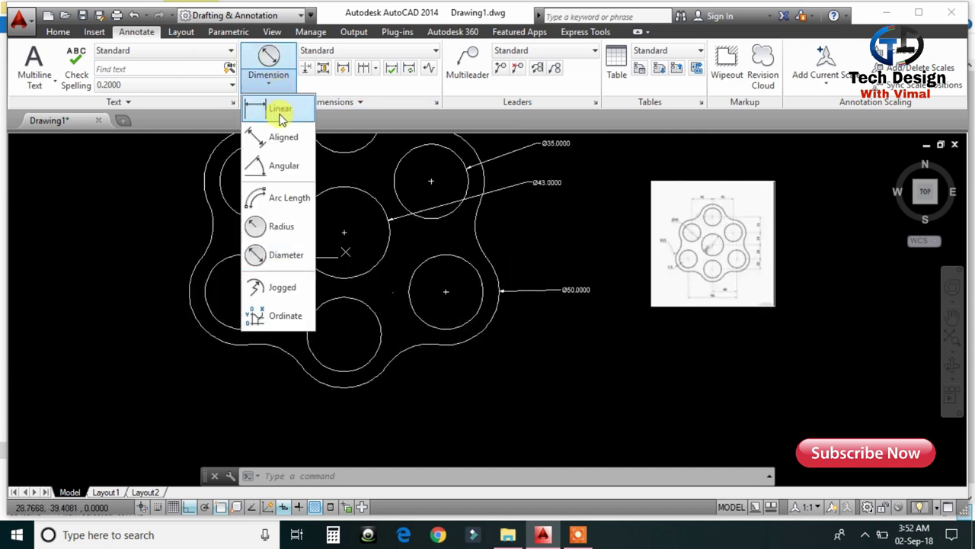
Add a 48.0000 linear dimension from the bottom hole centre to the lower-right hole centre
click(280, 113)
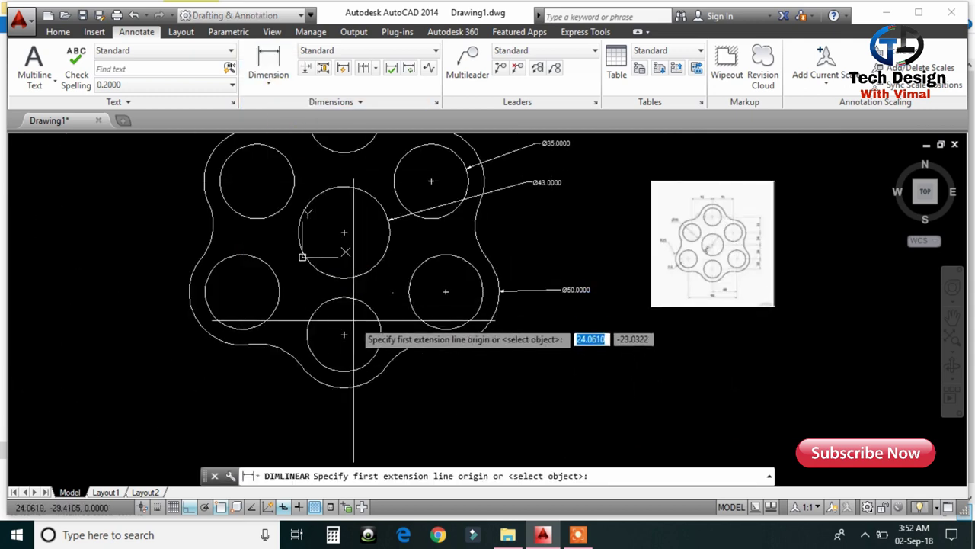
click(343, 334)
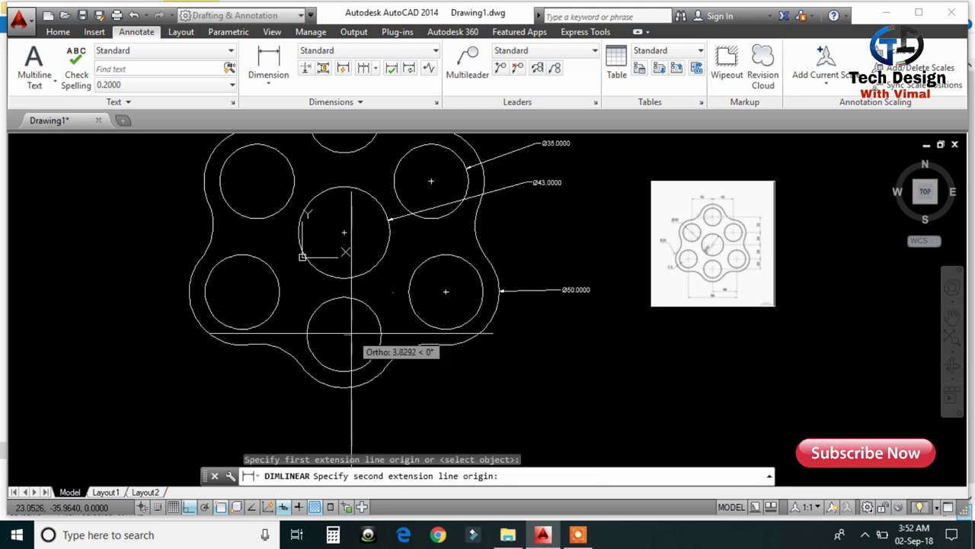
click(444, 292)
middle_drag(413, 387, 429, 361)
click(426, 369)
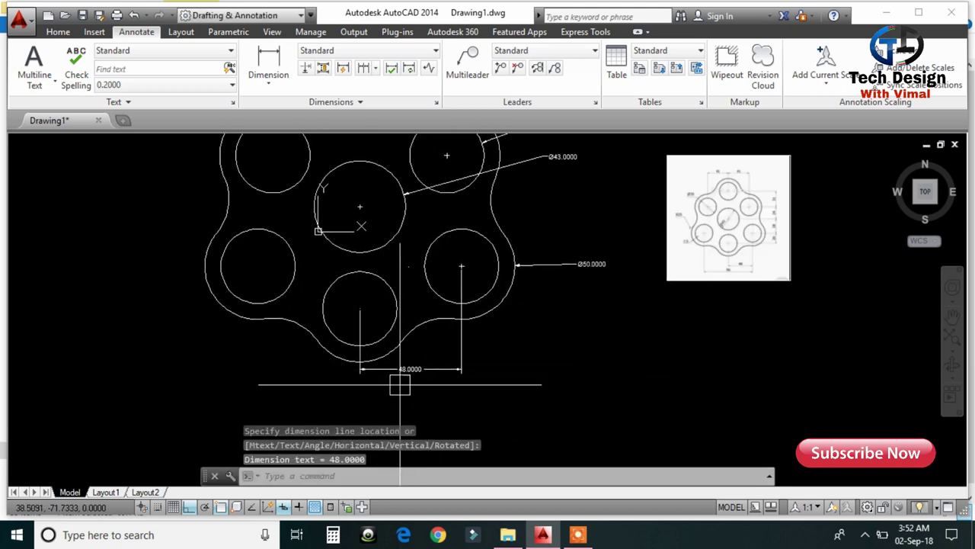
scroll(400, 385, up, 4)
scroll(531, 364, down, 2)
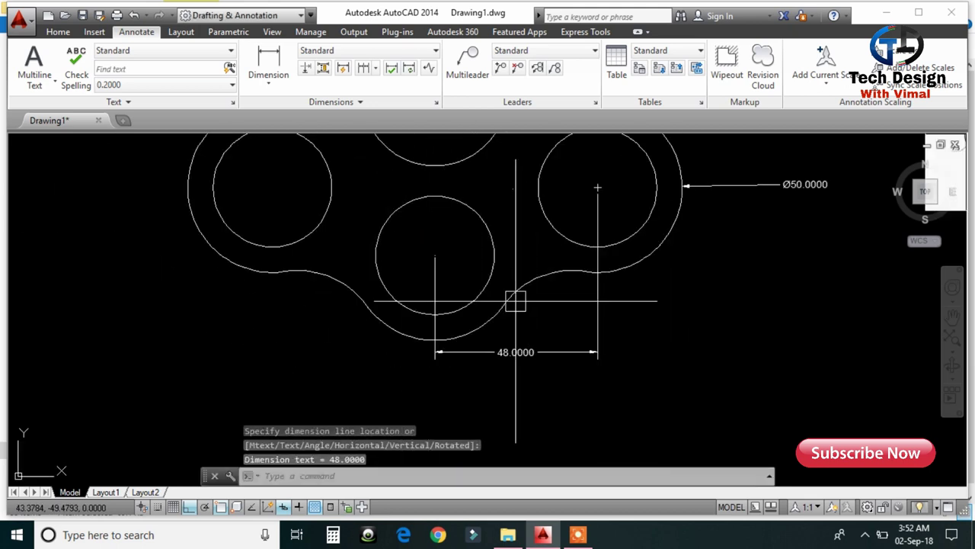
Add a second 48.0000 dimension from the bottom hole centre to the lower-left hole centre
click(268, 65)
middle_drag(403, 290, 528, 317)
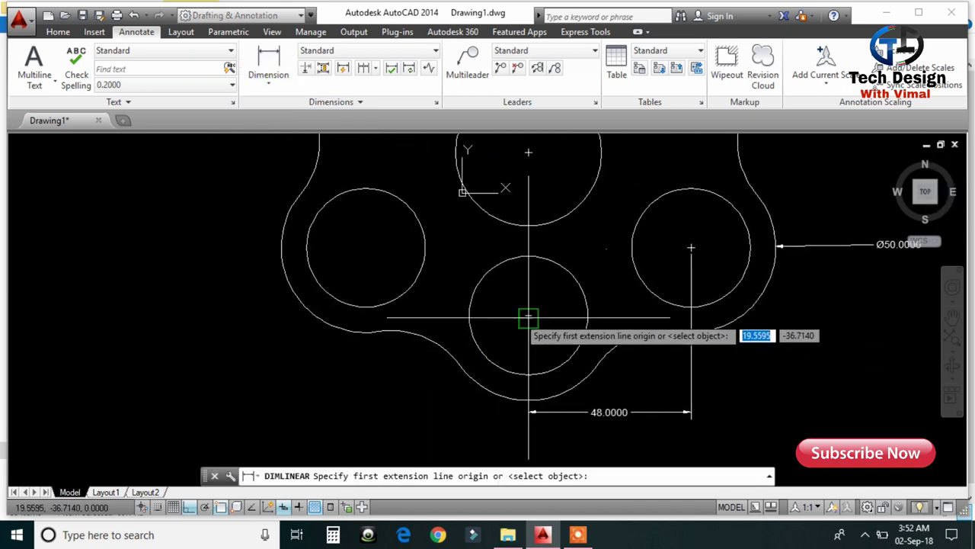
click(528, 316)
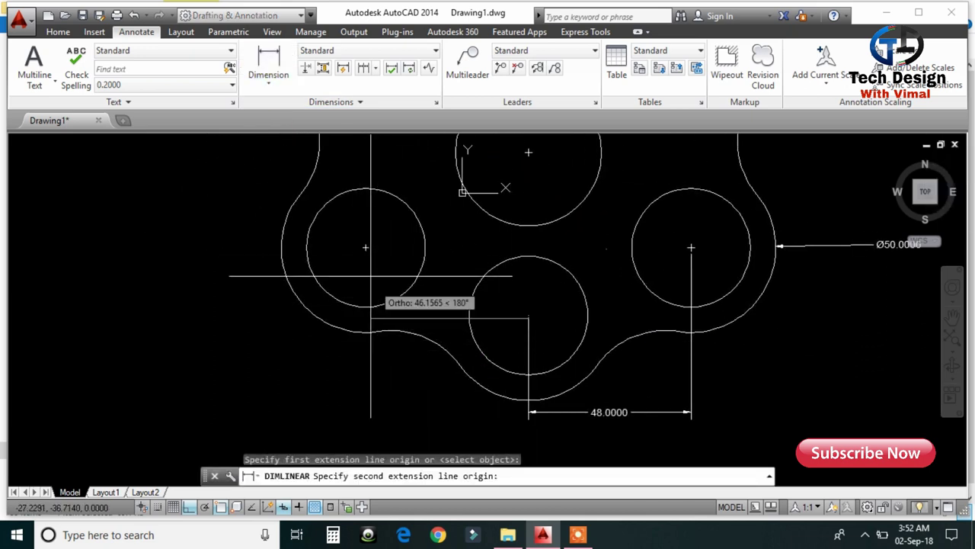
click(366, 246)
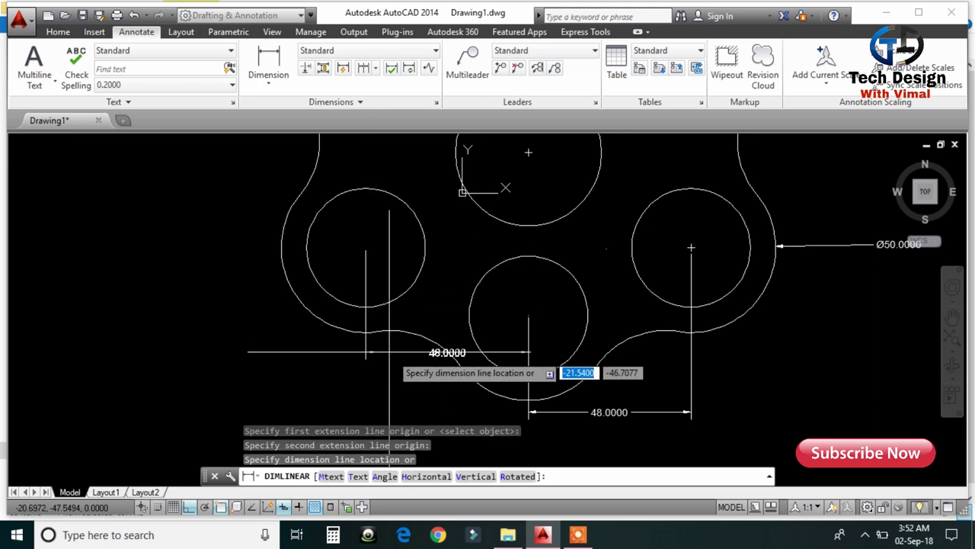
click(528, 412)
scroll(625, 343, down, 2)
middle_drag(638, 285, 590, 340)
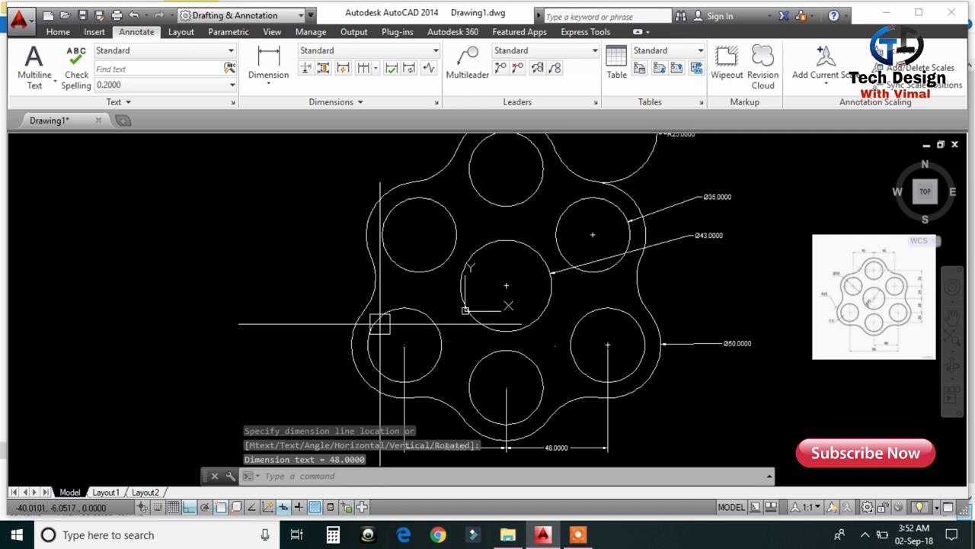
key(Return)
click(404, 345)
Add vertical dimensions 28.7500 (lower-left to central hole) and 24.0000 (central to upper-left hole)
click(506, 286)
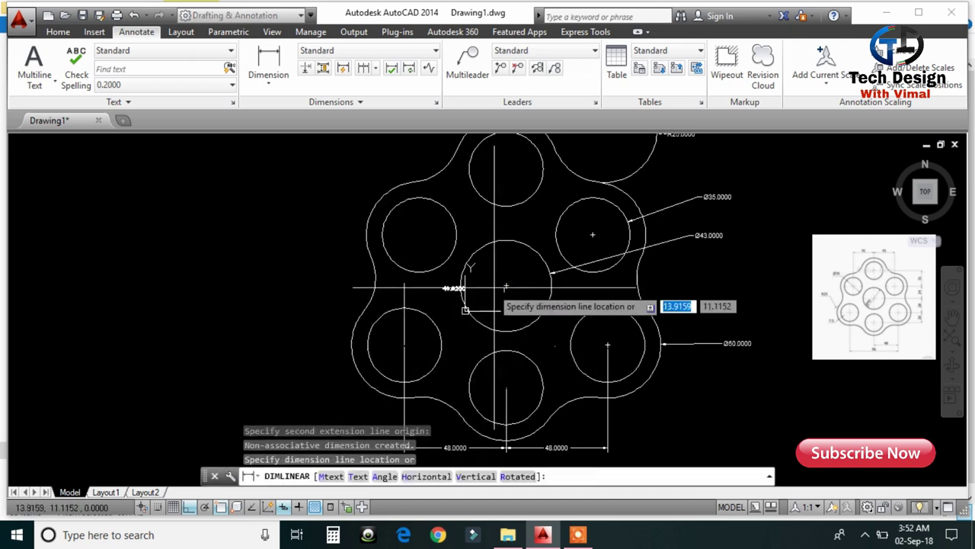
key(Return)
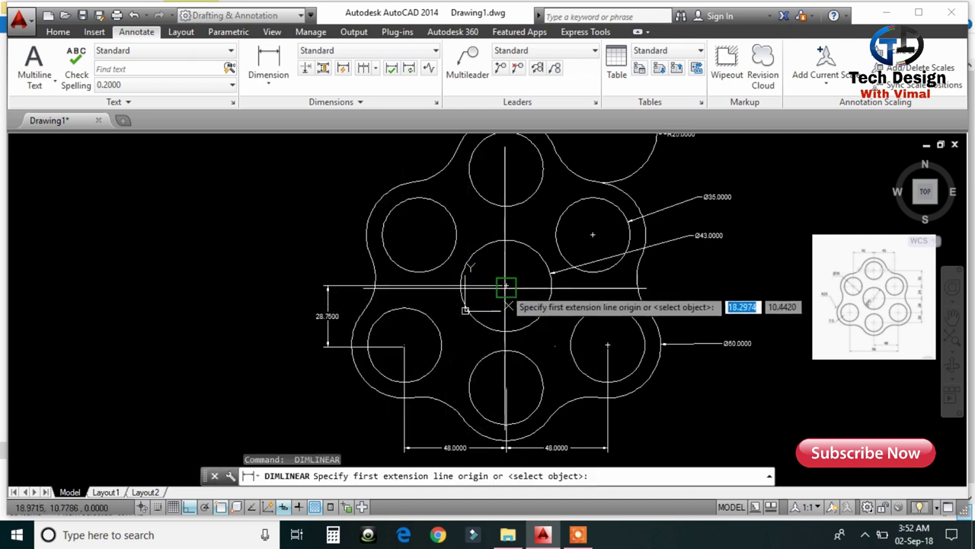
scroll(506, 286, up, 5)
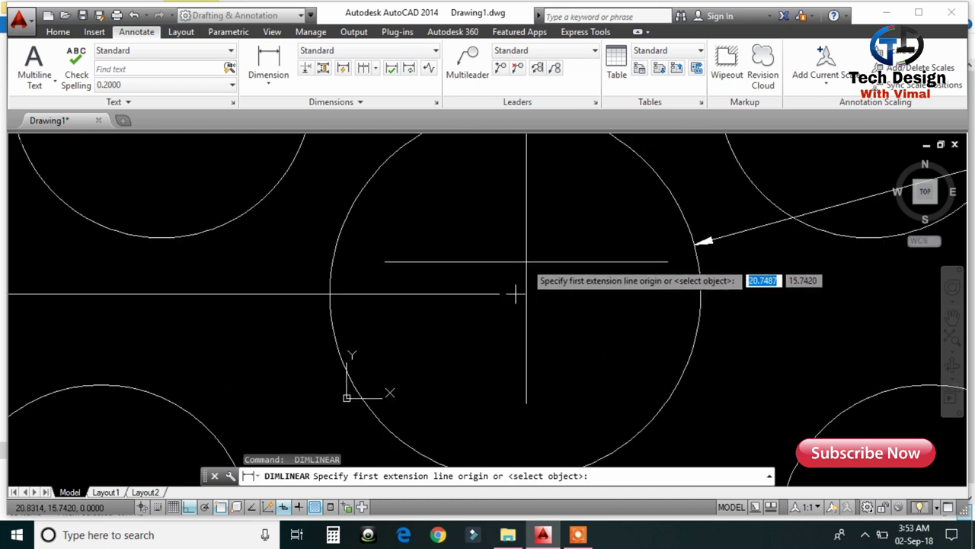
click(513, 289)
scroll(495, 309, down, 5)
scroll(467, 313, down, 2)
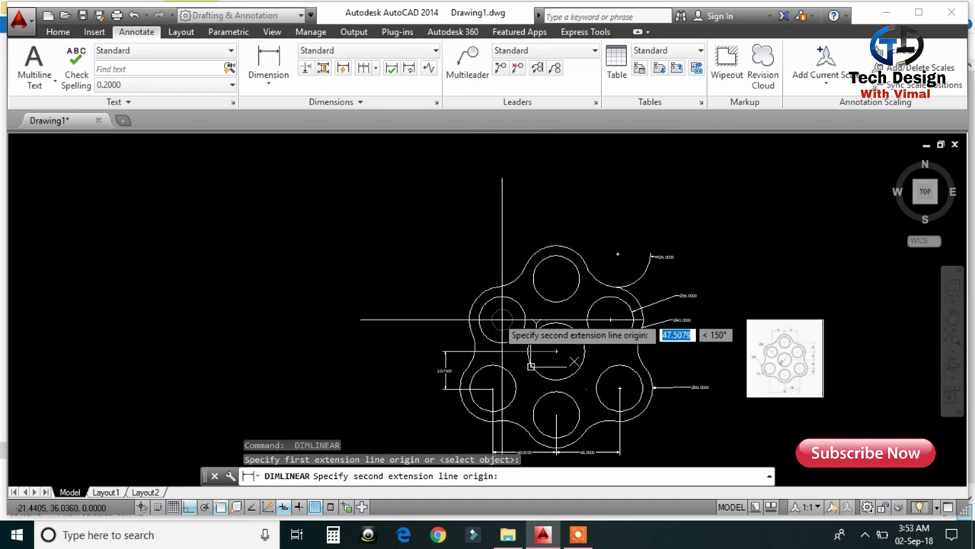
click(488, 344)
scroll(457, 345, up, 3)
scroll(411, 359, up, 2)
click(399, 369)
scroll(399, 369, down, 2)
scroll(457, 358, down, 3)
middle_drag(483, 365, 479, 342)
Add a 31.0000 vertical dimension from the upper-left hole to the top hole
key(Return)
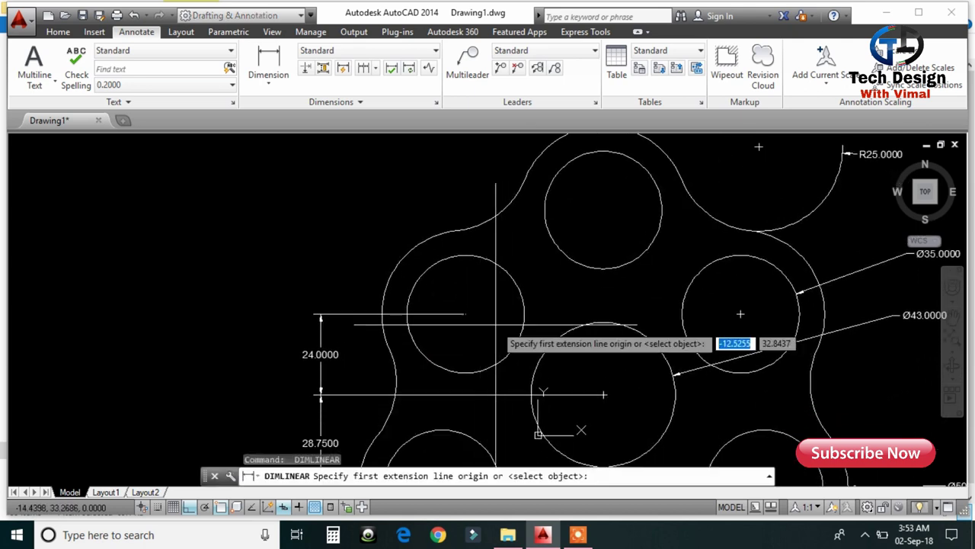
click(464, 314)
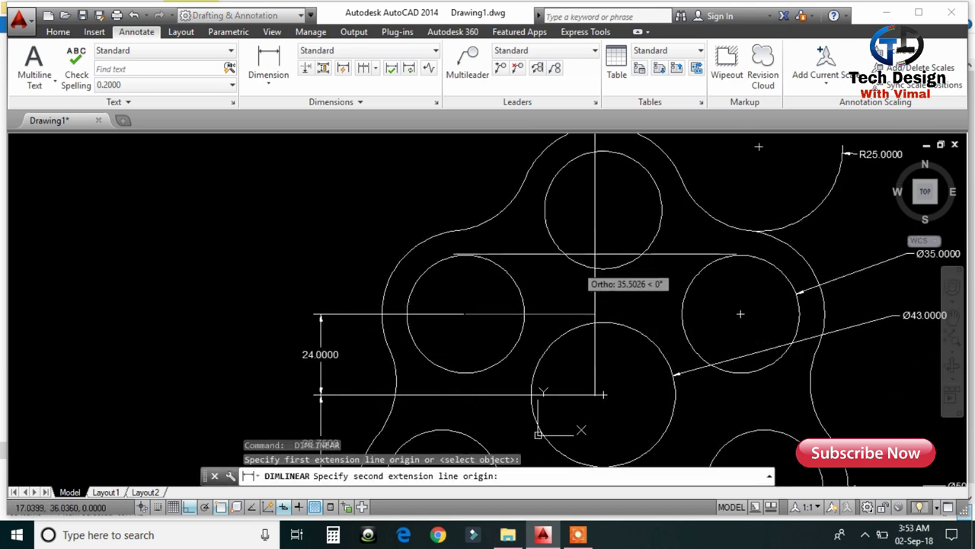
click(604, 209)
click(352, 275)
scroll(353, 276, down, 4)
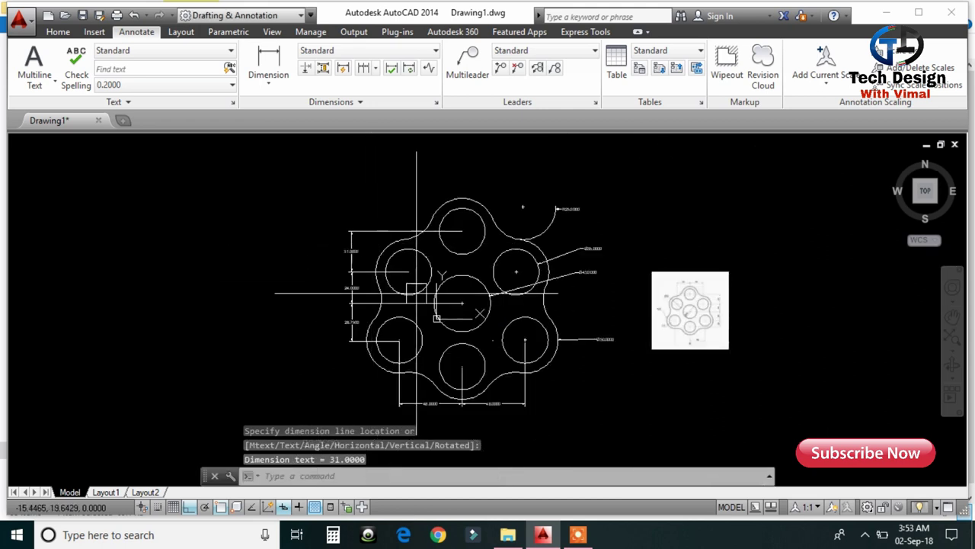
scroll(446, 272, up, 2)
scroll(368, 314, up, 1)
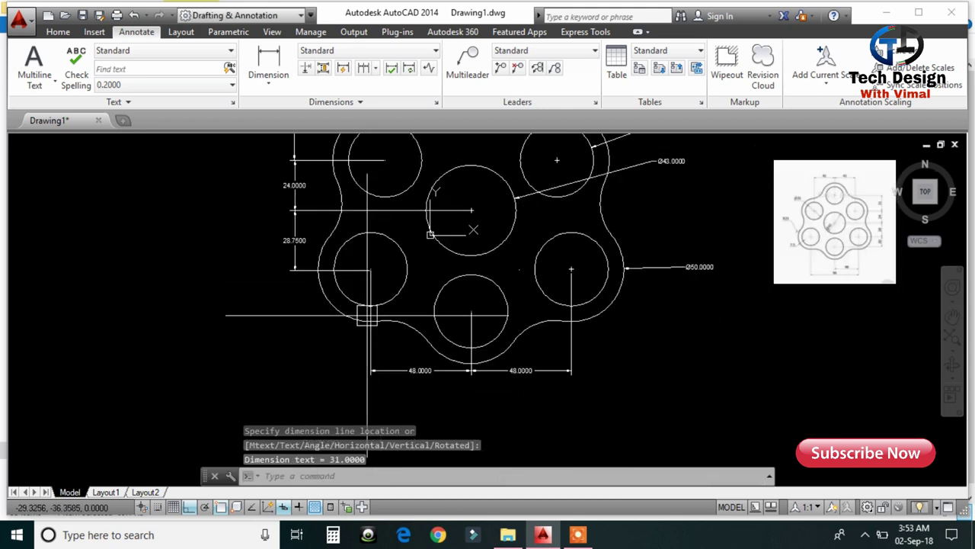
Add a 20.0000 vertical dimension from the lower-left hole to the bottom hole
key(Return)
click(371, 270)
scroll(534, 290, up, 4)
scroll(577, 250, up, 1)
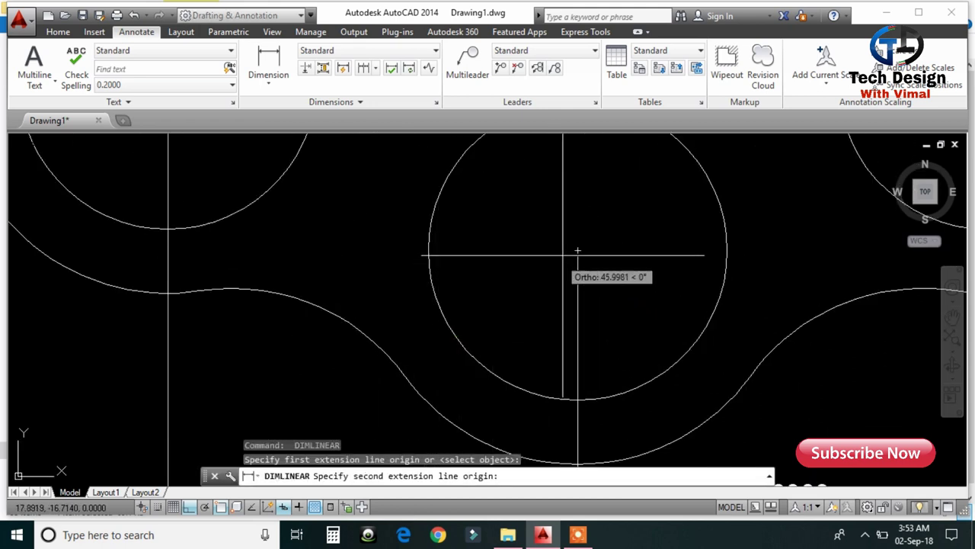
click(578, 254)
scroll(578, 254, down, 3)
scroll(293, 311, down, 2)
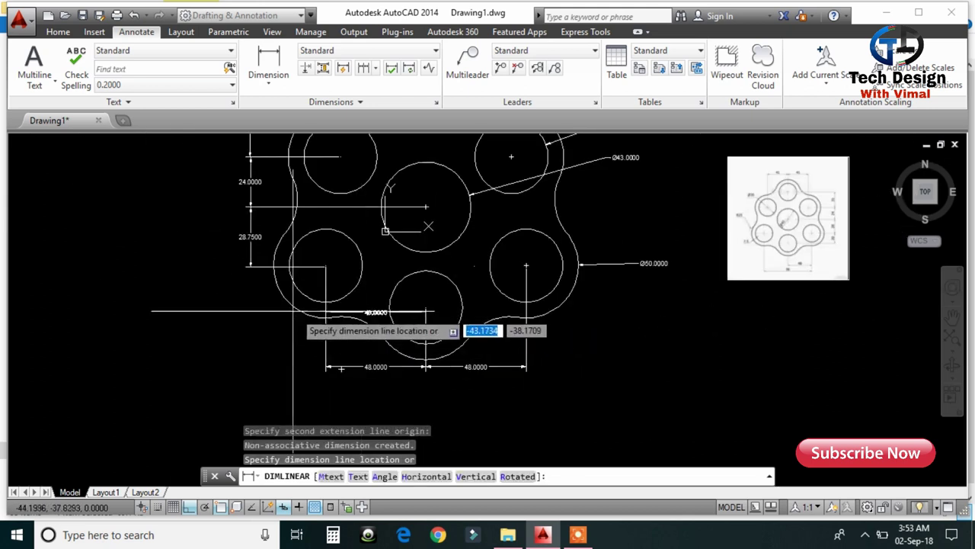
scroll(244, 266, up, 3)
click(219, 225)
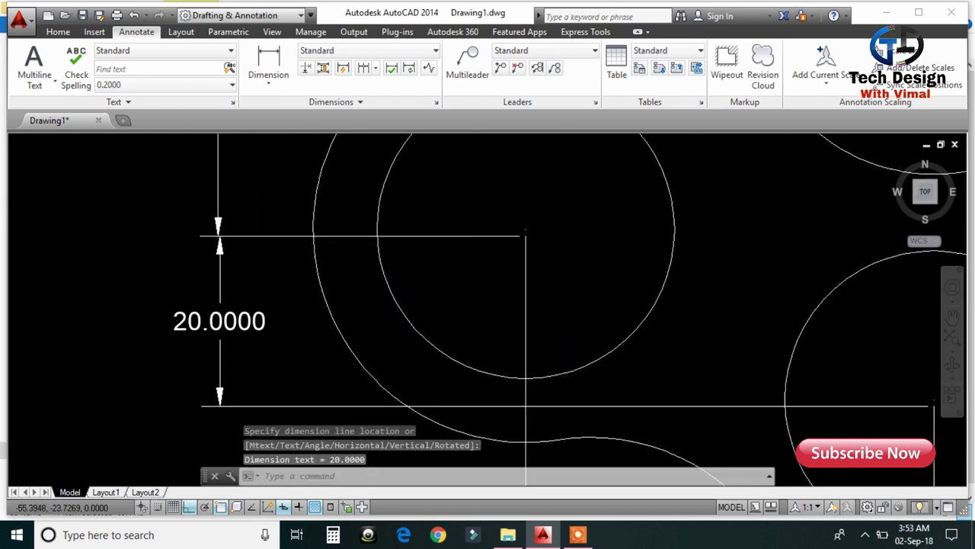
scroll(526, 232, down, 5)
scroll(603, 274, up, 5)
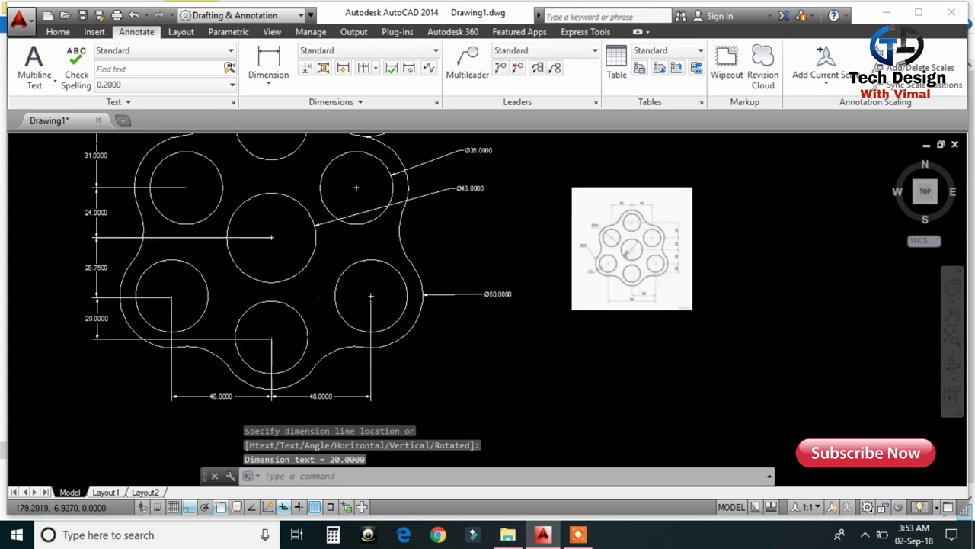
scroll(871, 320, down, 2)
scroll(577, 331, down, 2)
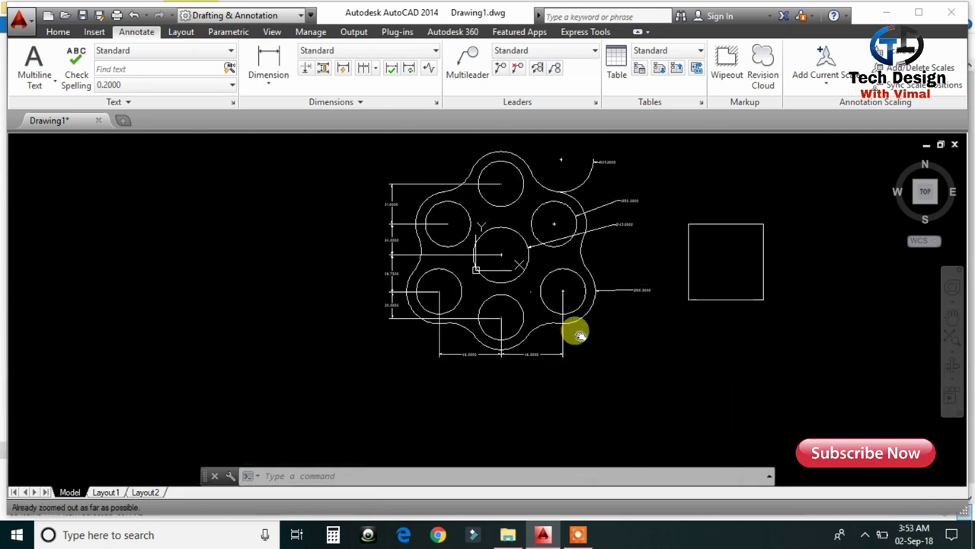
scroll(490, 378, up, 6)
scroll(722, 393, down, 4)
scroll(442, 394, up, 5)
scroll(514, 429, down, 1)
scroll(637, 334, down, 1)
middle_drag(637, 334, 528, 375)
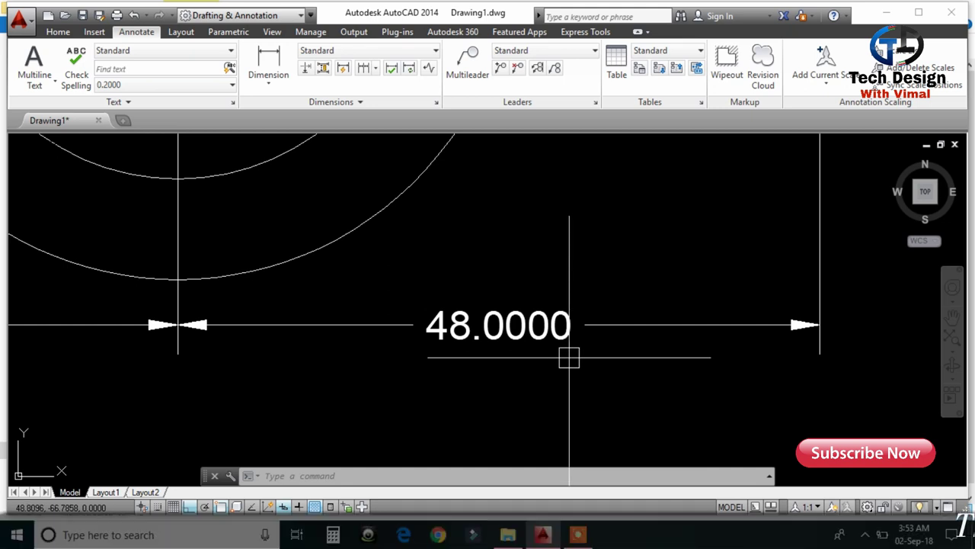
Set the Standard dimension style's linear precision to 0, then close the Dimension Style Manager
key(Return)
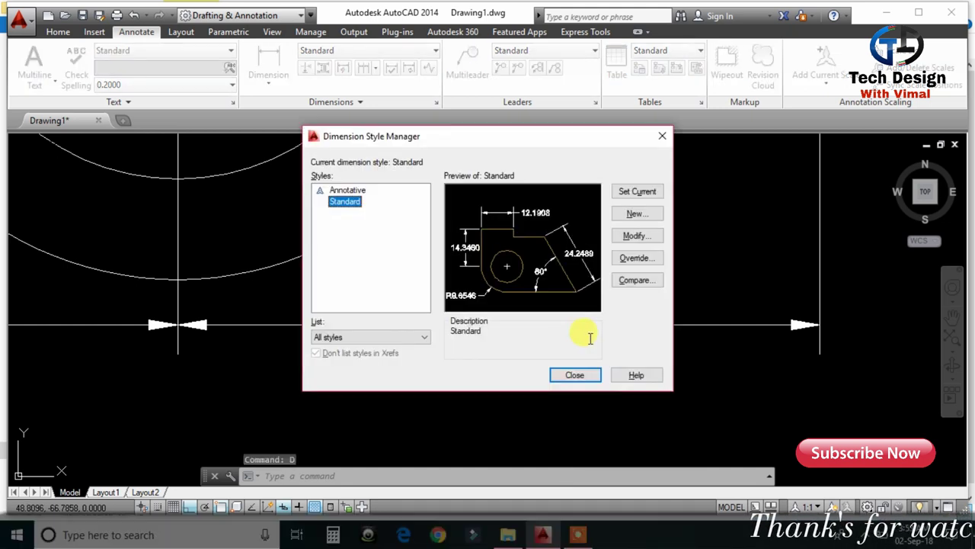
key(Return)
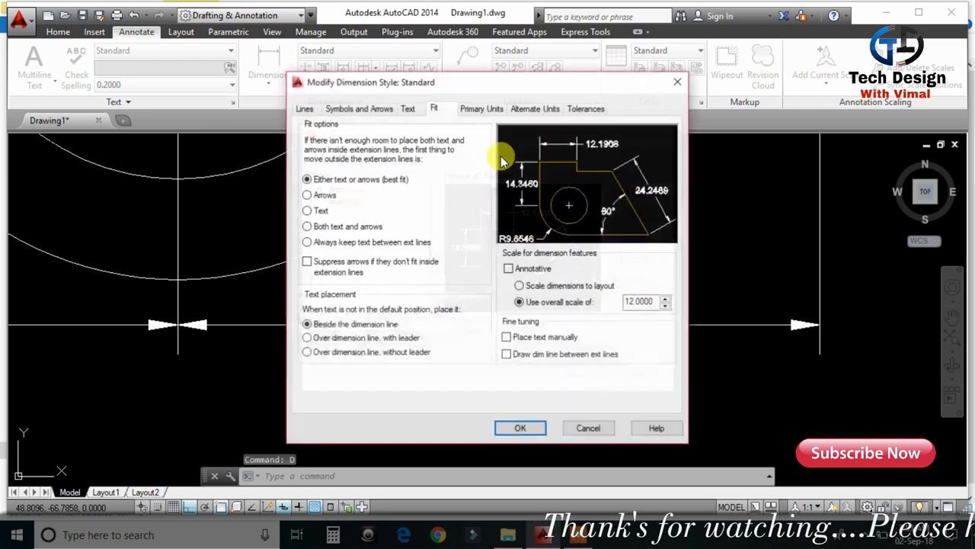
click(489, 116)
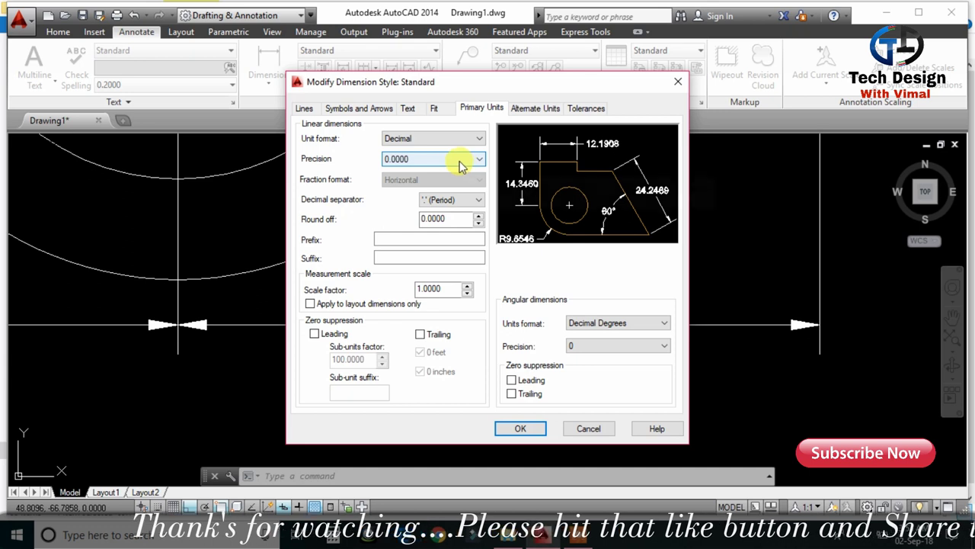
click(460, 160)
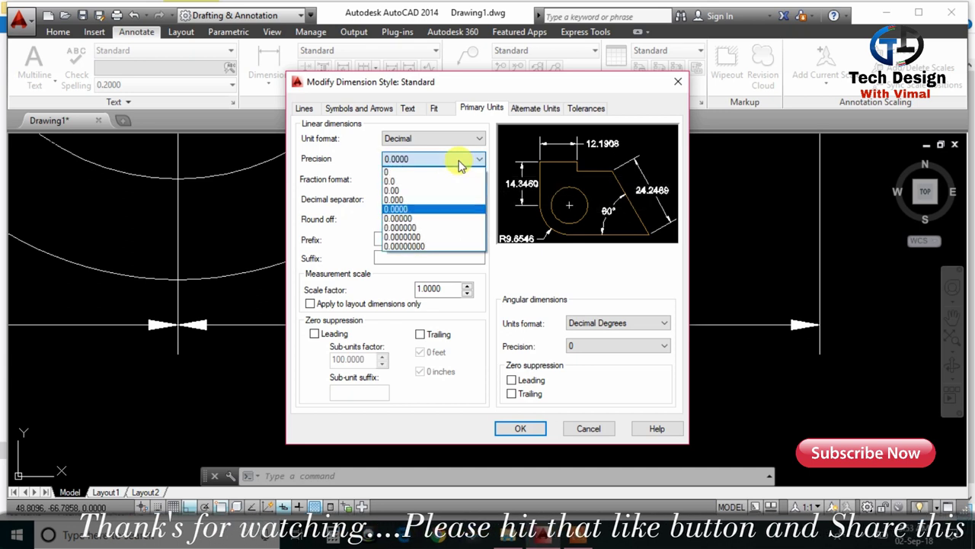
click(390, 173)
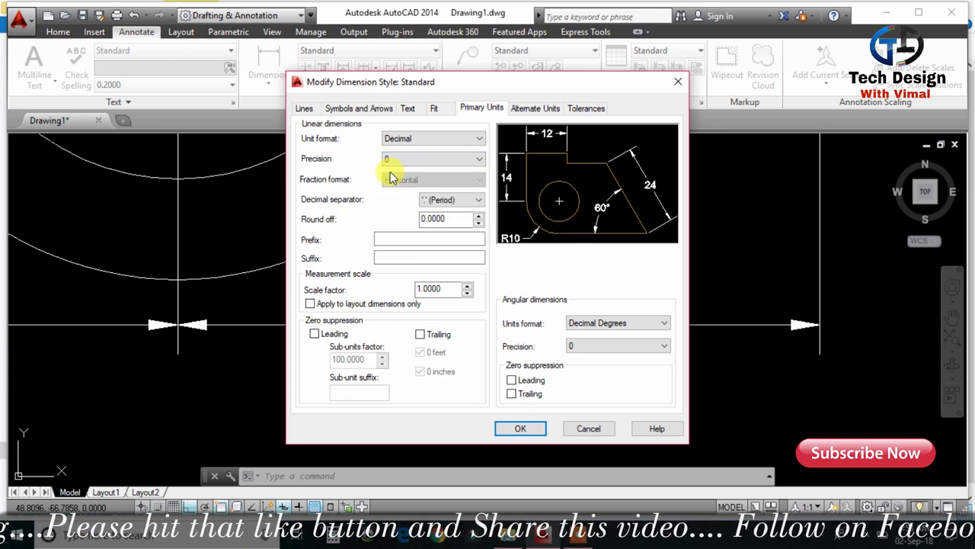
click(521, 429)
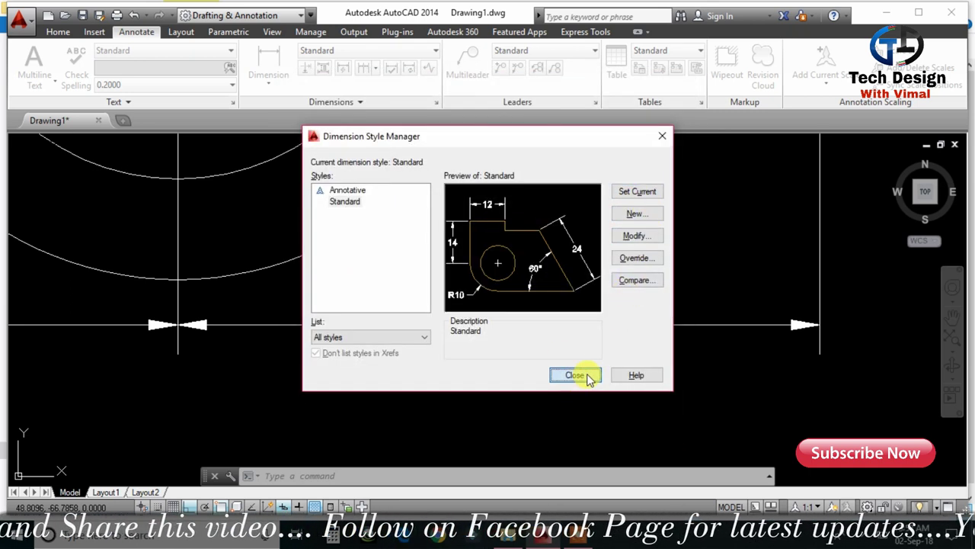
click(575, 375)
scroll(609, 366, down, 3)
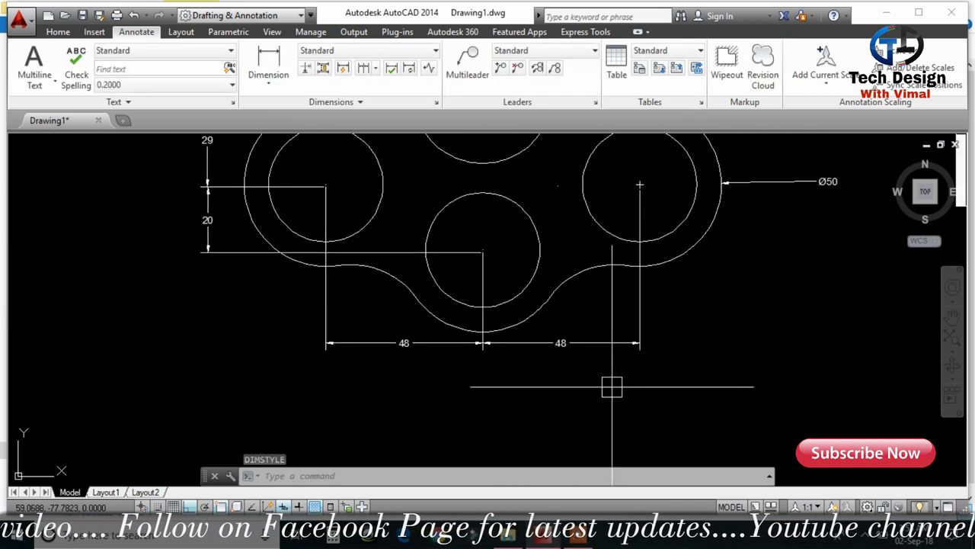
scroll(655, 383, down, 2)
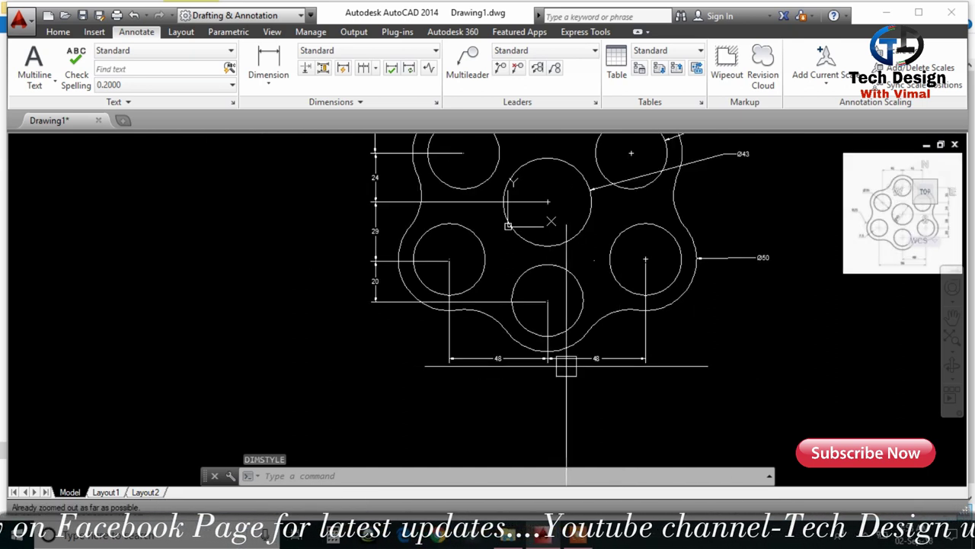
scroll(549, 351, down, 2)
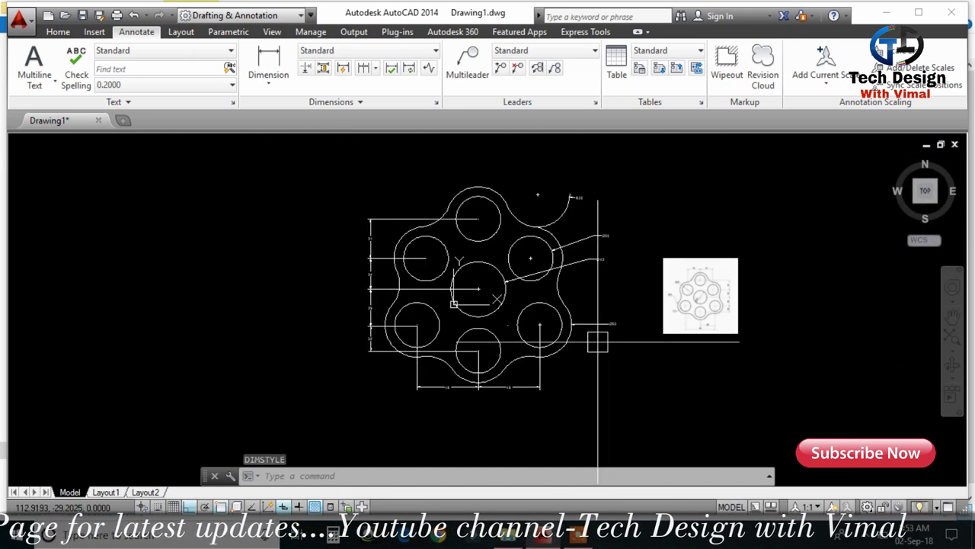
scroll(621, 330, up, 2)
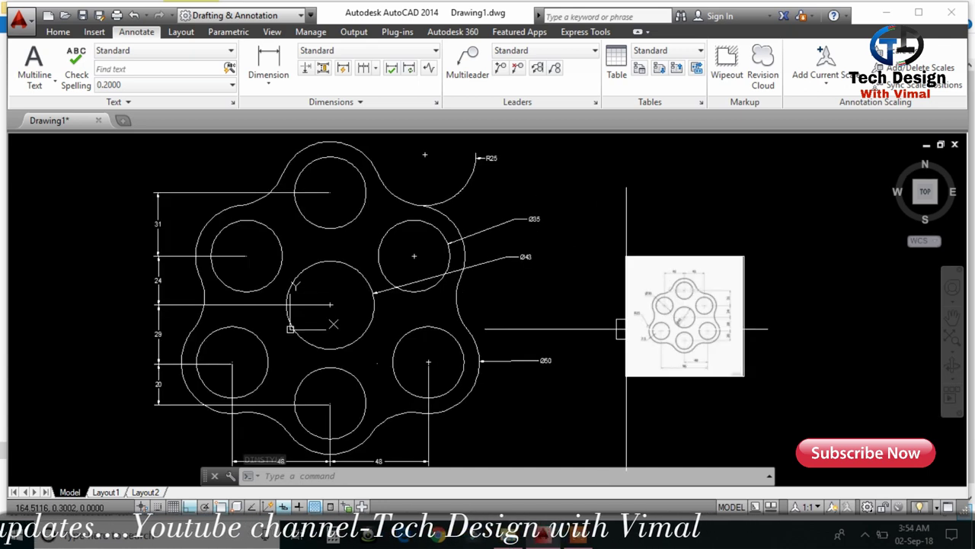